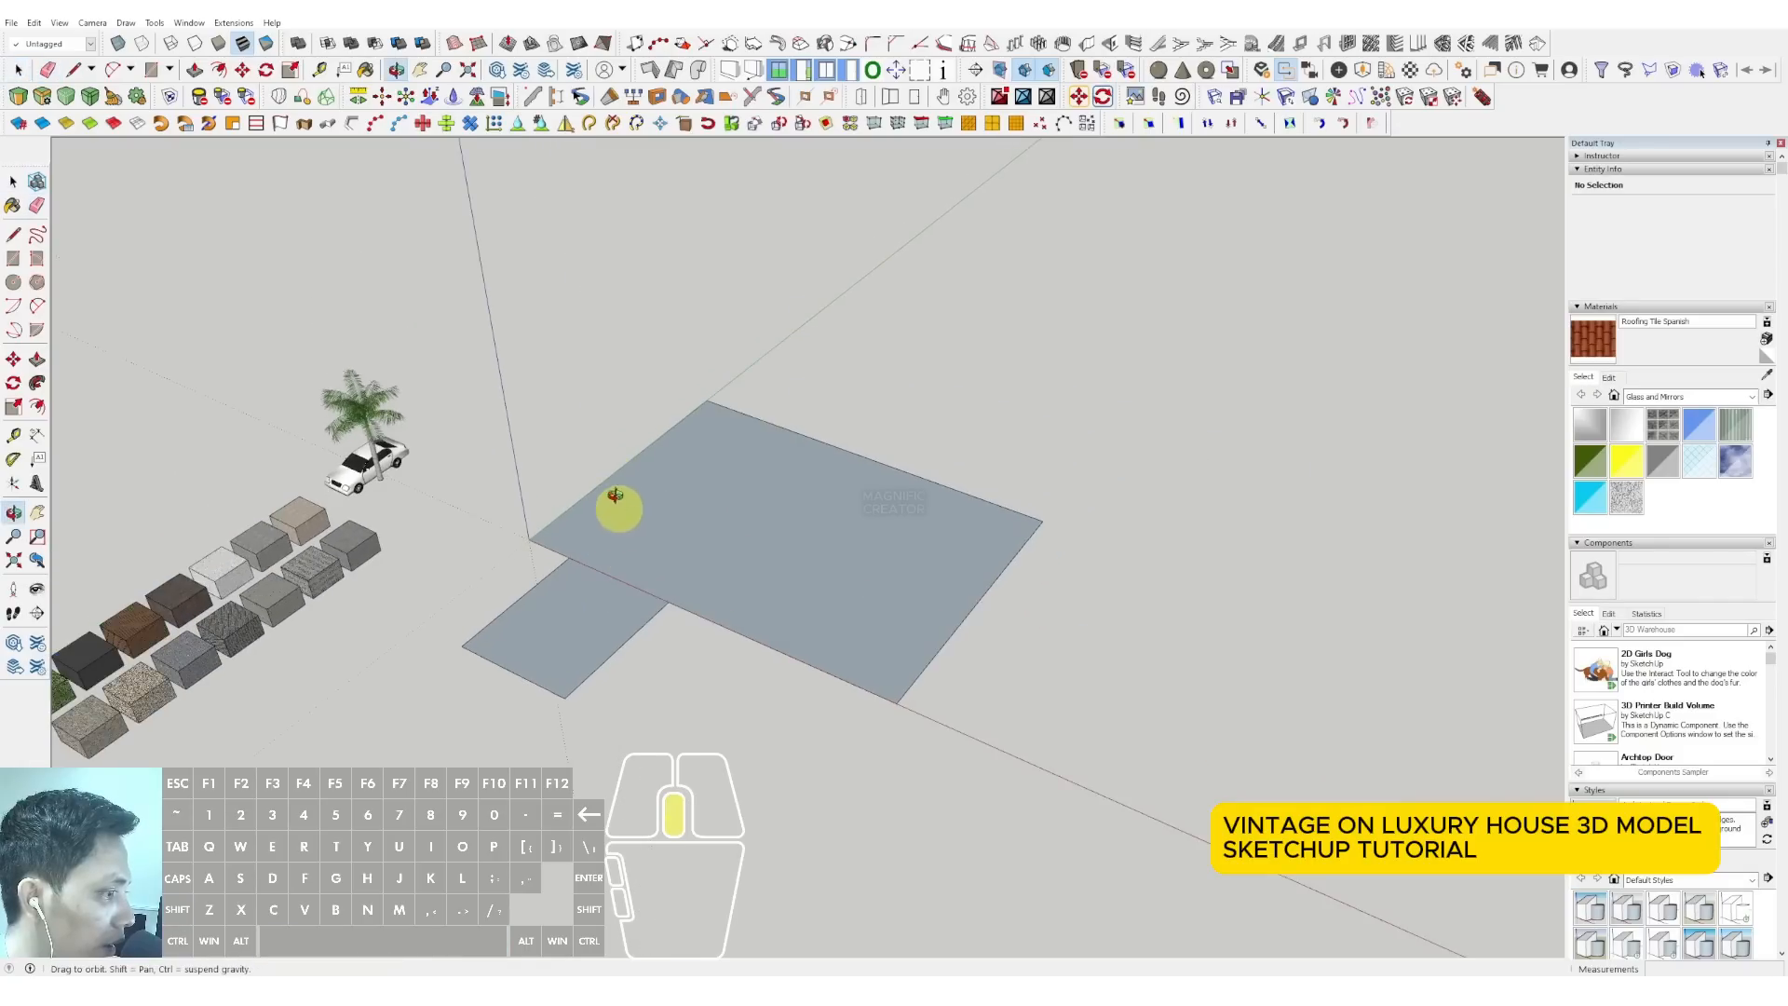
# - Push/Pull the L-shaped ground footprint up about 4.5 m and make the resulting ground-floor volume a group
pyautogui.press('v')
pyautogui.click(702, 568)
pyautogui.moveTo(709, 529); pyautogui.dragTo(715, 438)
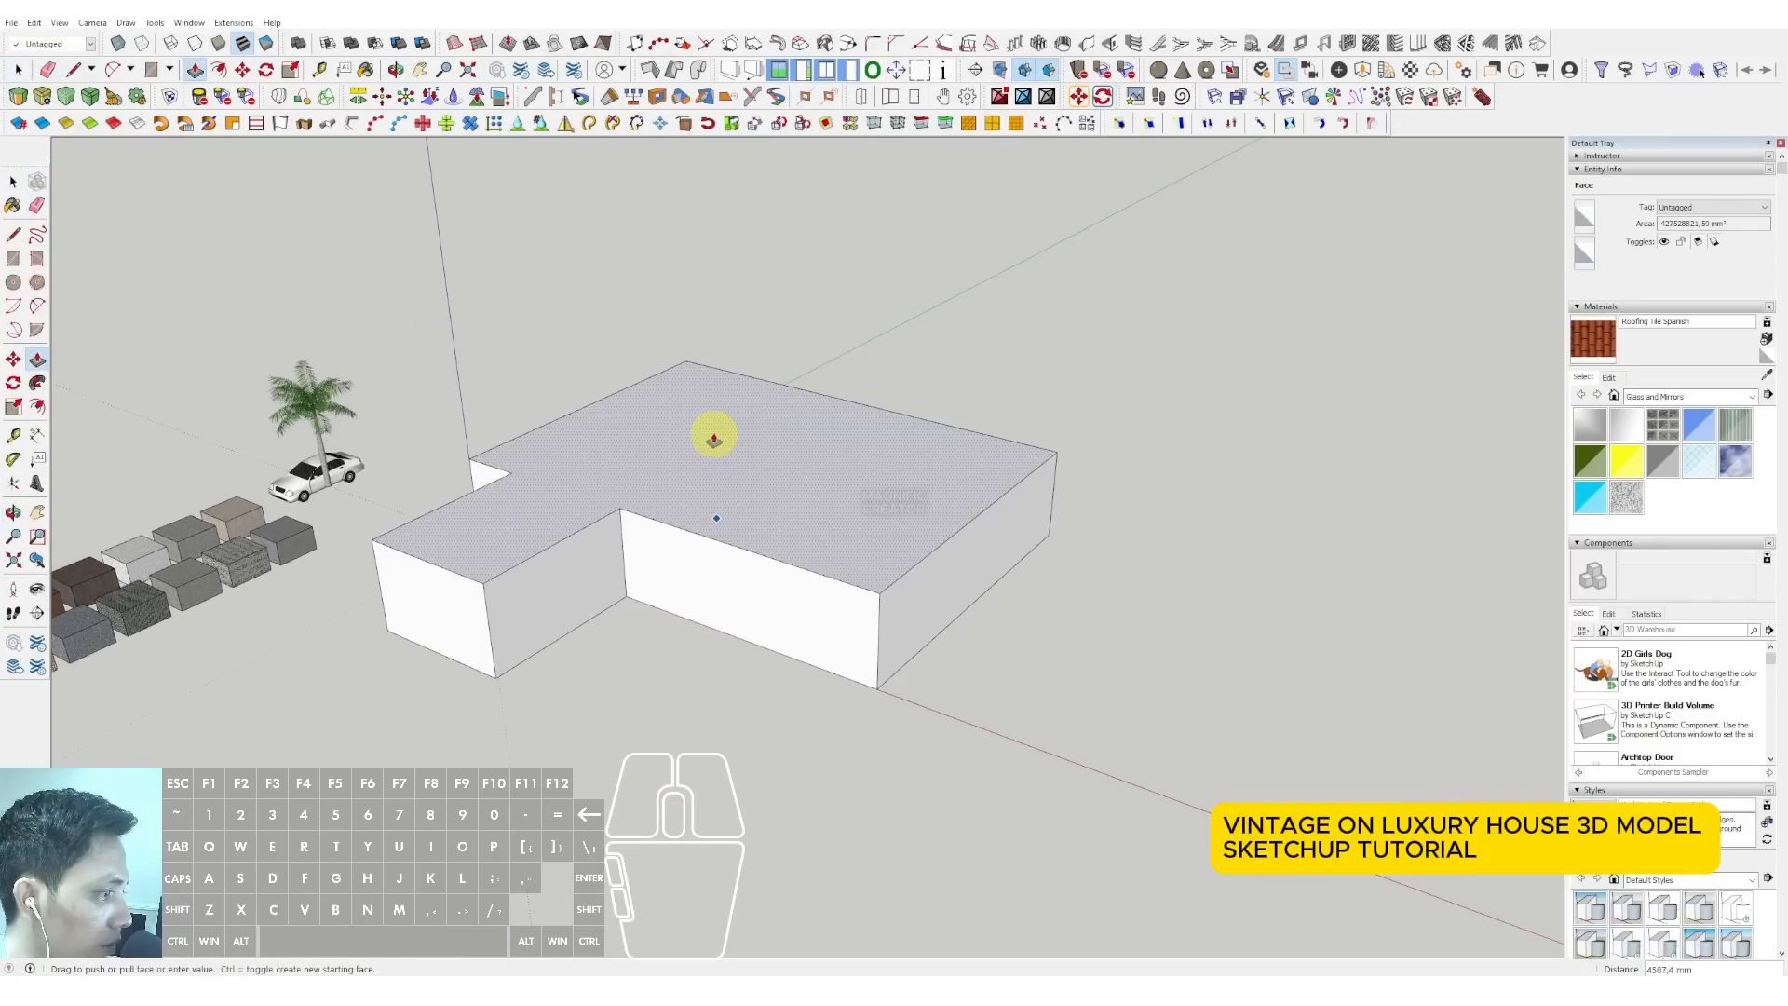
pyautogui.press('space')
pyautogui.moveTo(722, 419); pyautogui.dragTo(1010, 529, button='middle')
pyautogui.click(674, 471)
pyautogui.tripleClick(673, 470)
pyautogui.rightClick(674, 471)
pyautogui.click(739, 588)
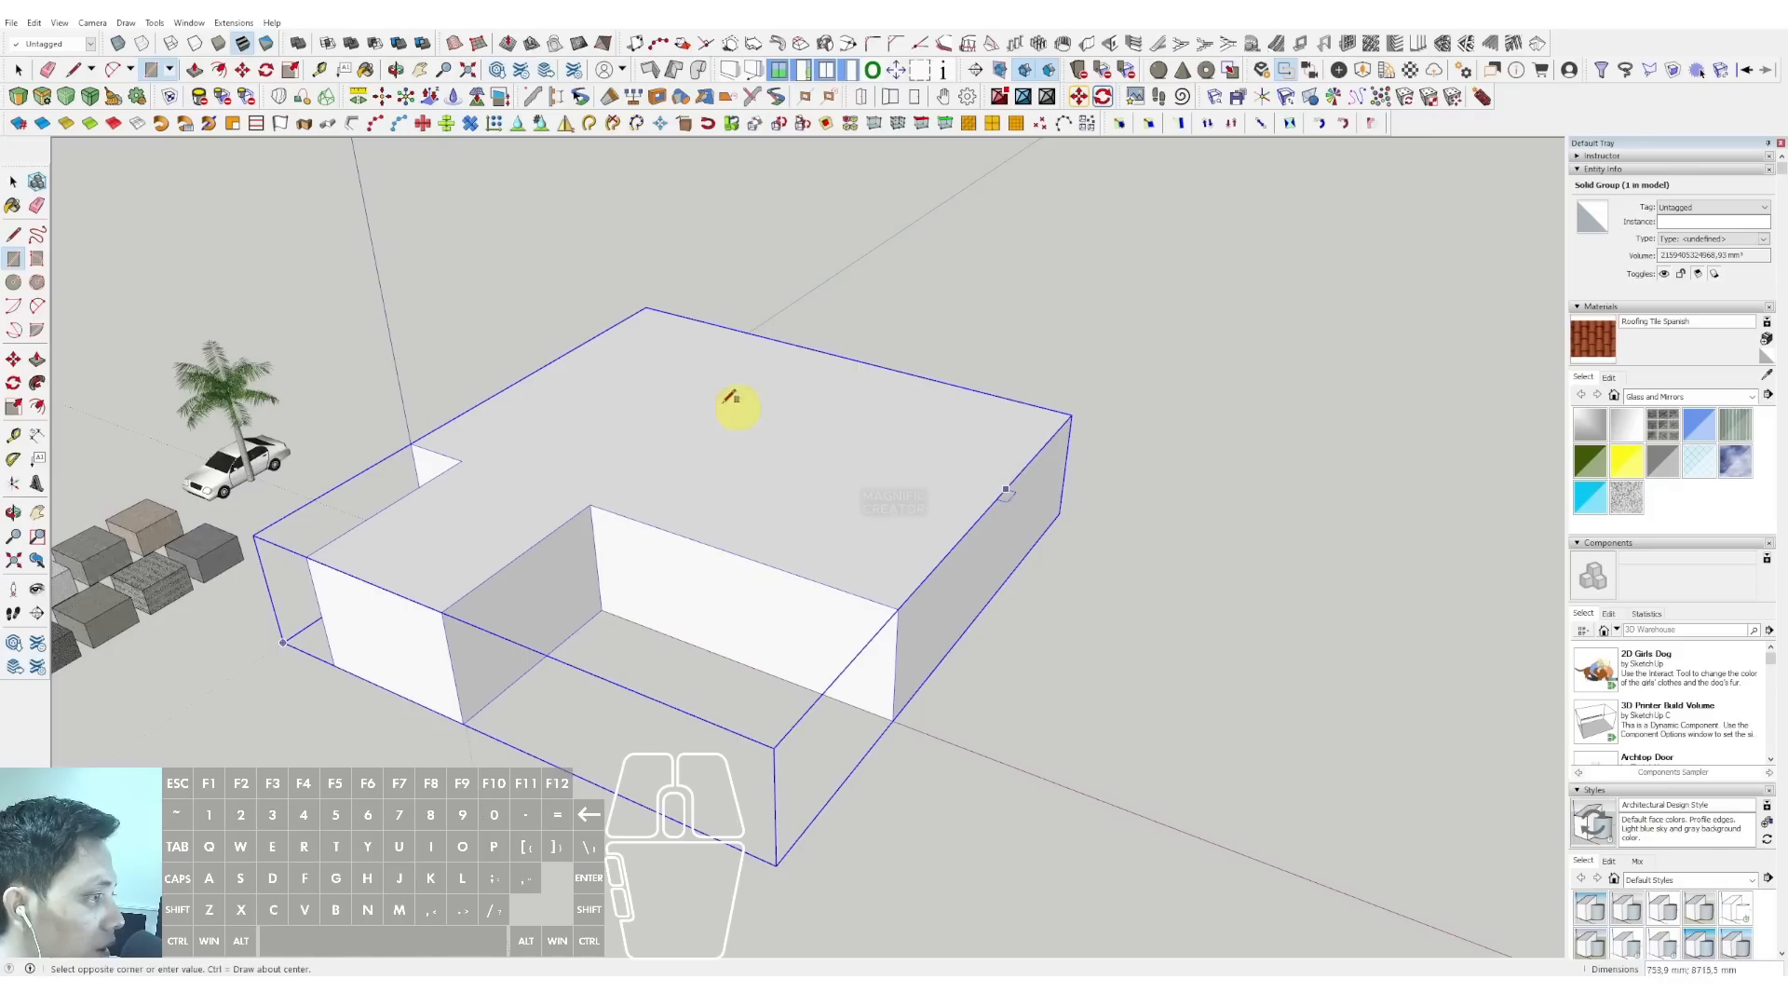
# - Outline an L-shaped upper-floor footprint along the ground floor's rear and side roof edges, erasing the edge between its two rectangles
pyautogui.click(646, 307)
pyautogui.scroll(2, 646, 308)
pyautogui.click(544, 361)
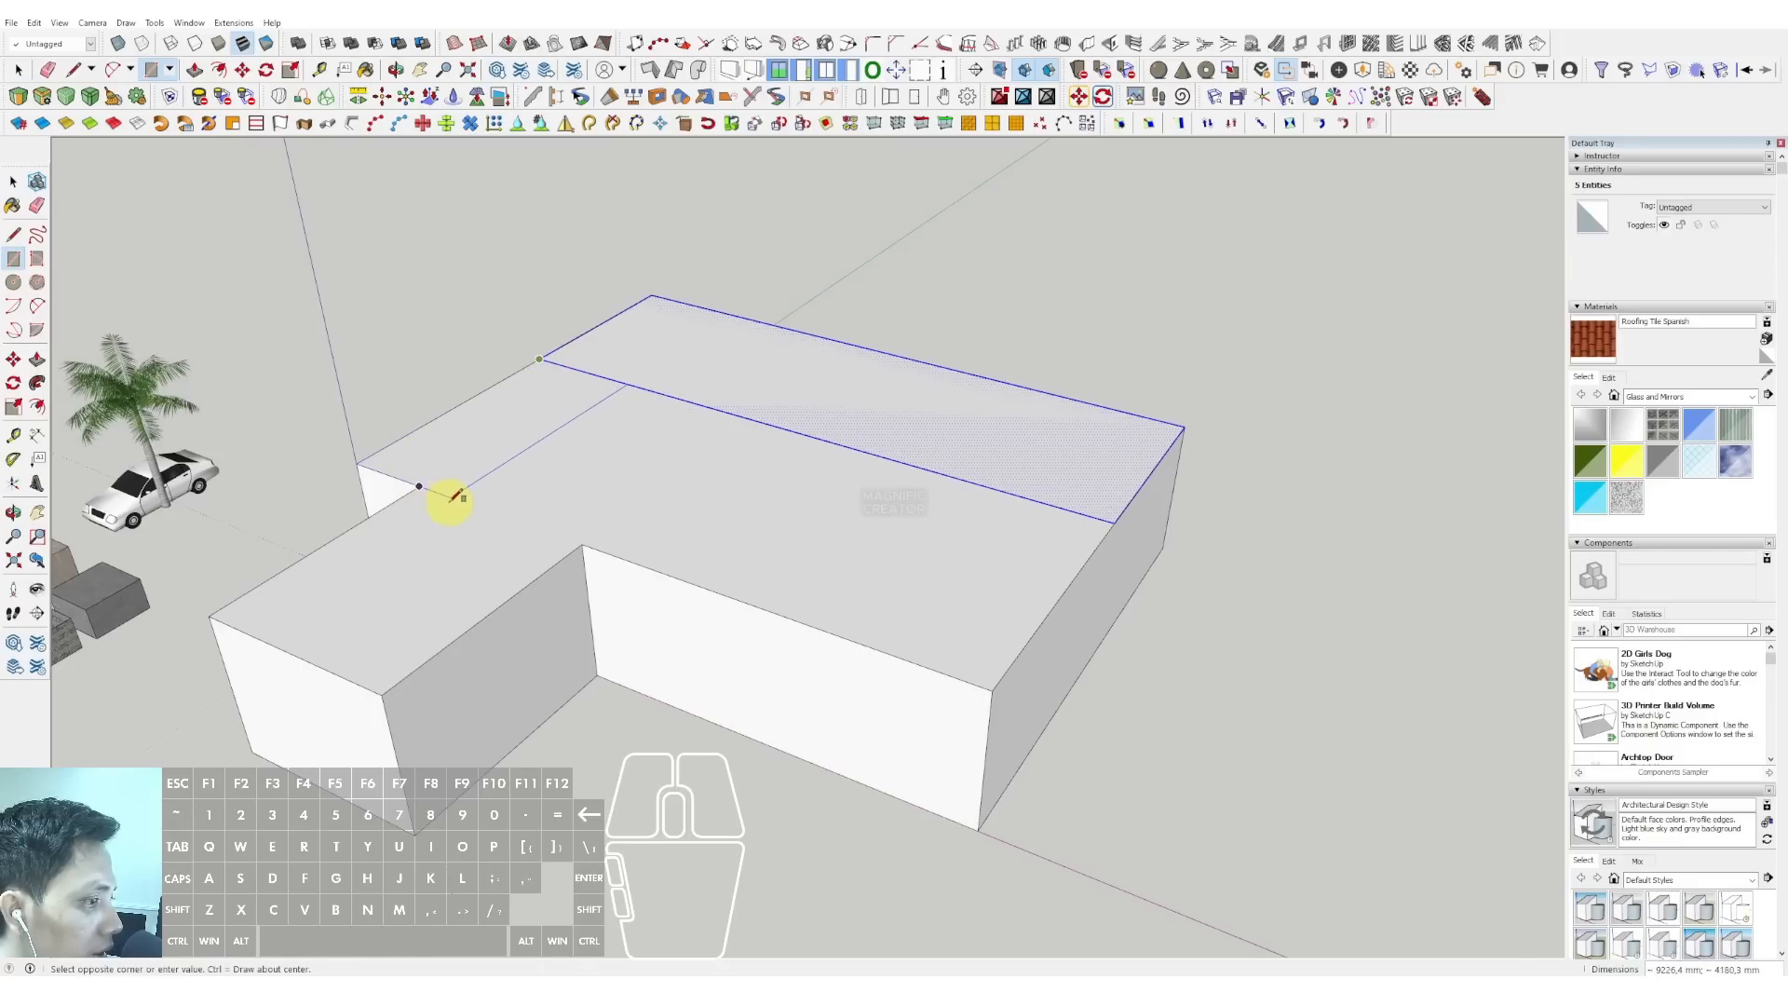
pyautogui.press('space')
pyautogui.press('e')
pyautogui.click(594, 367)
pyautogui.scroll(1, 571, 402)
pyautogui.press('l')
pyautogui.click(590, 415)
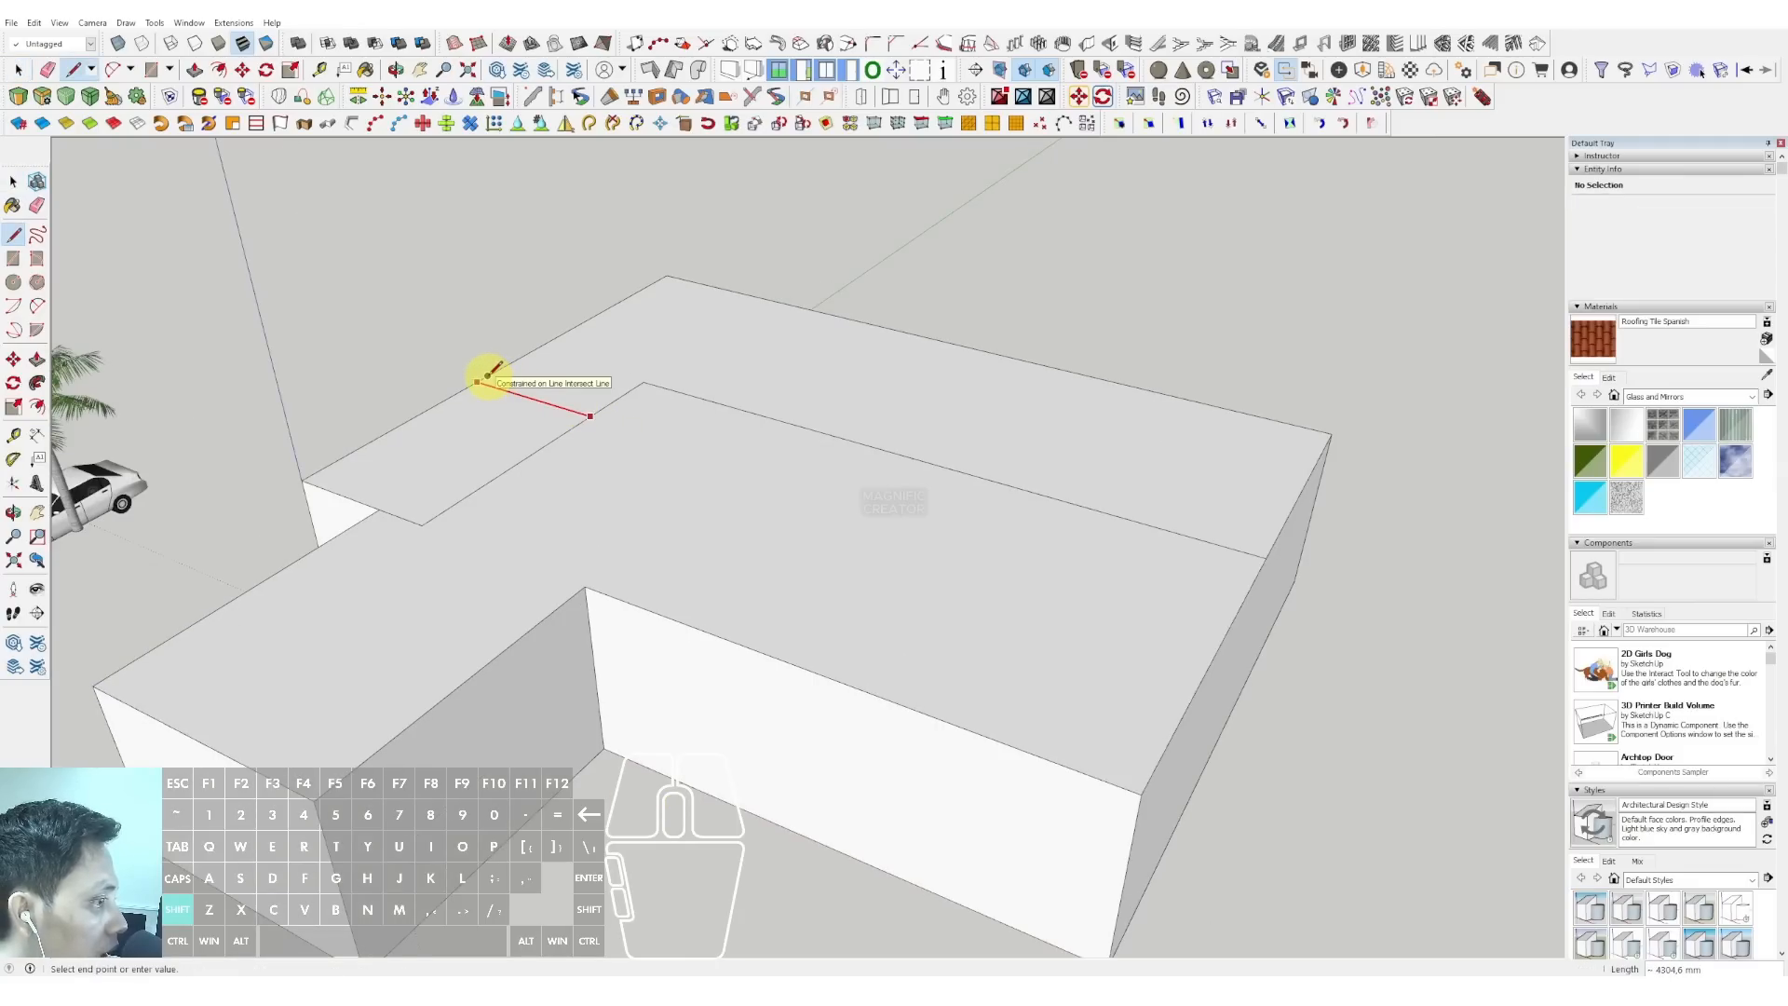
pyautogui.press('space')
pyautogui.scroll(-2, 520, 400)
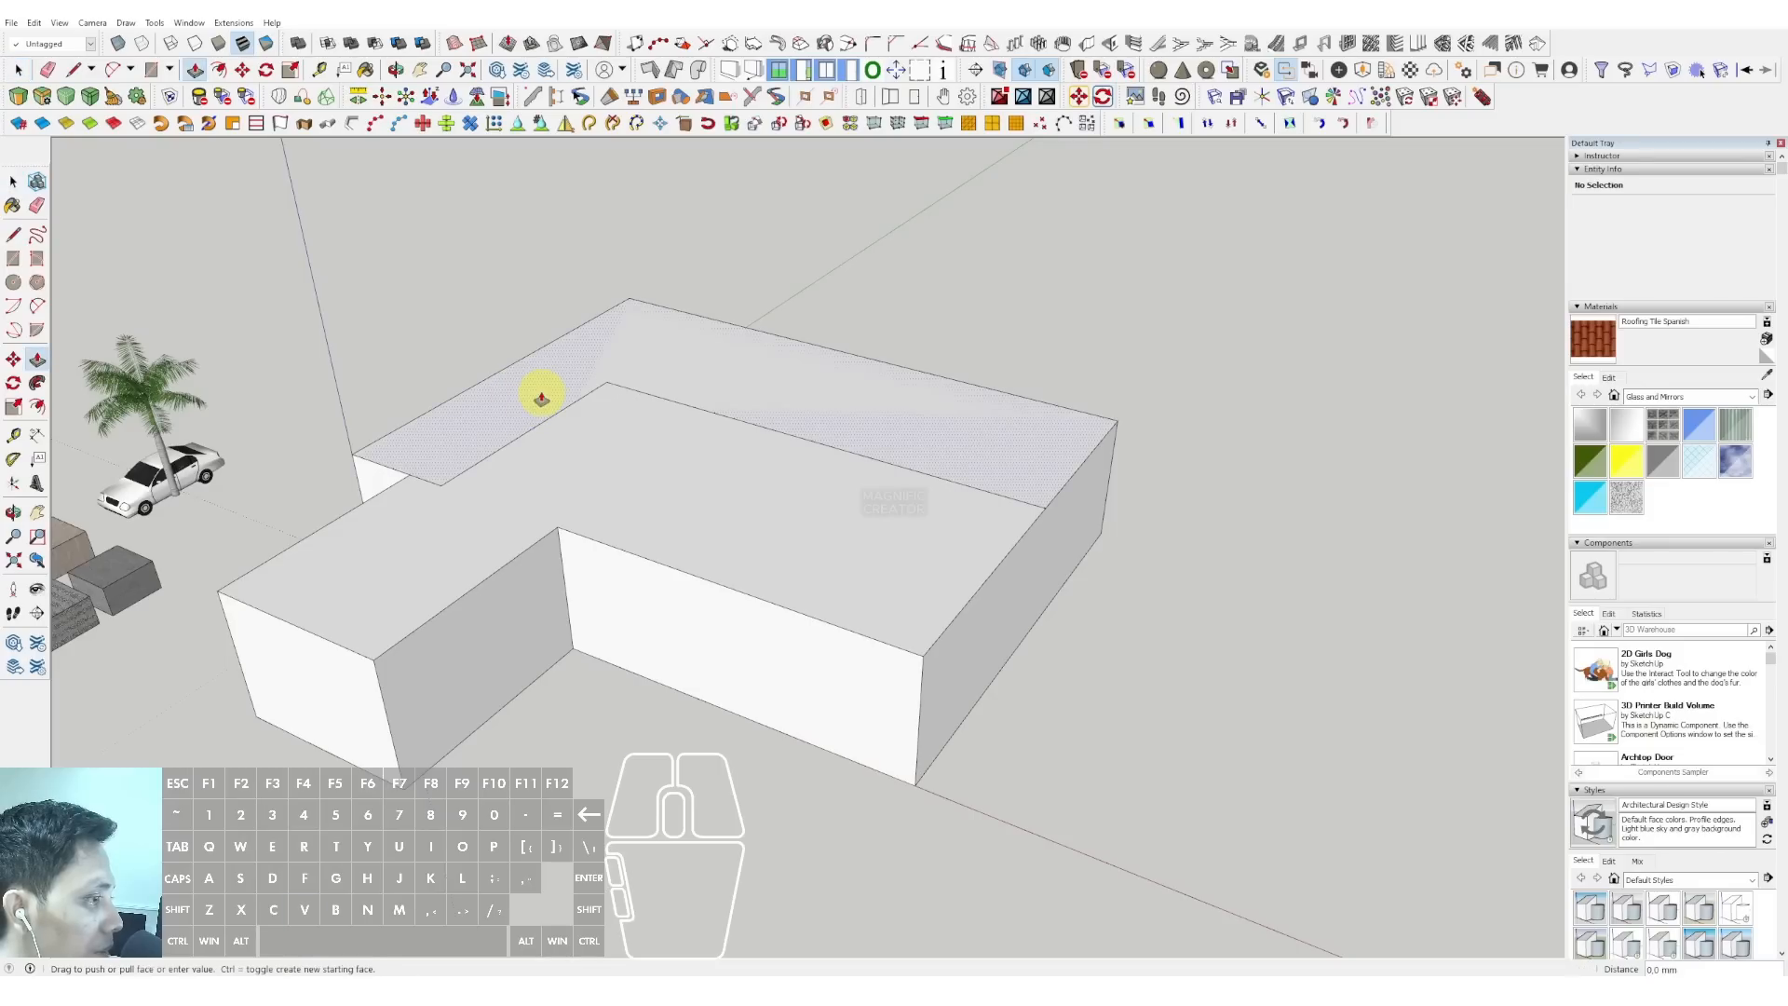
# - Push/Pull the L-shaped upper-floor footprint up about 4.9 m and make the volume a group
pyautogui.moveTo(541, 398); pyautogui.dragTo(558, 279)
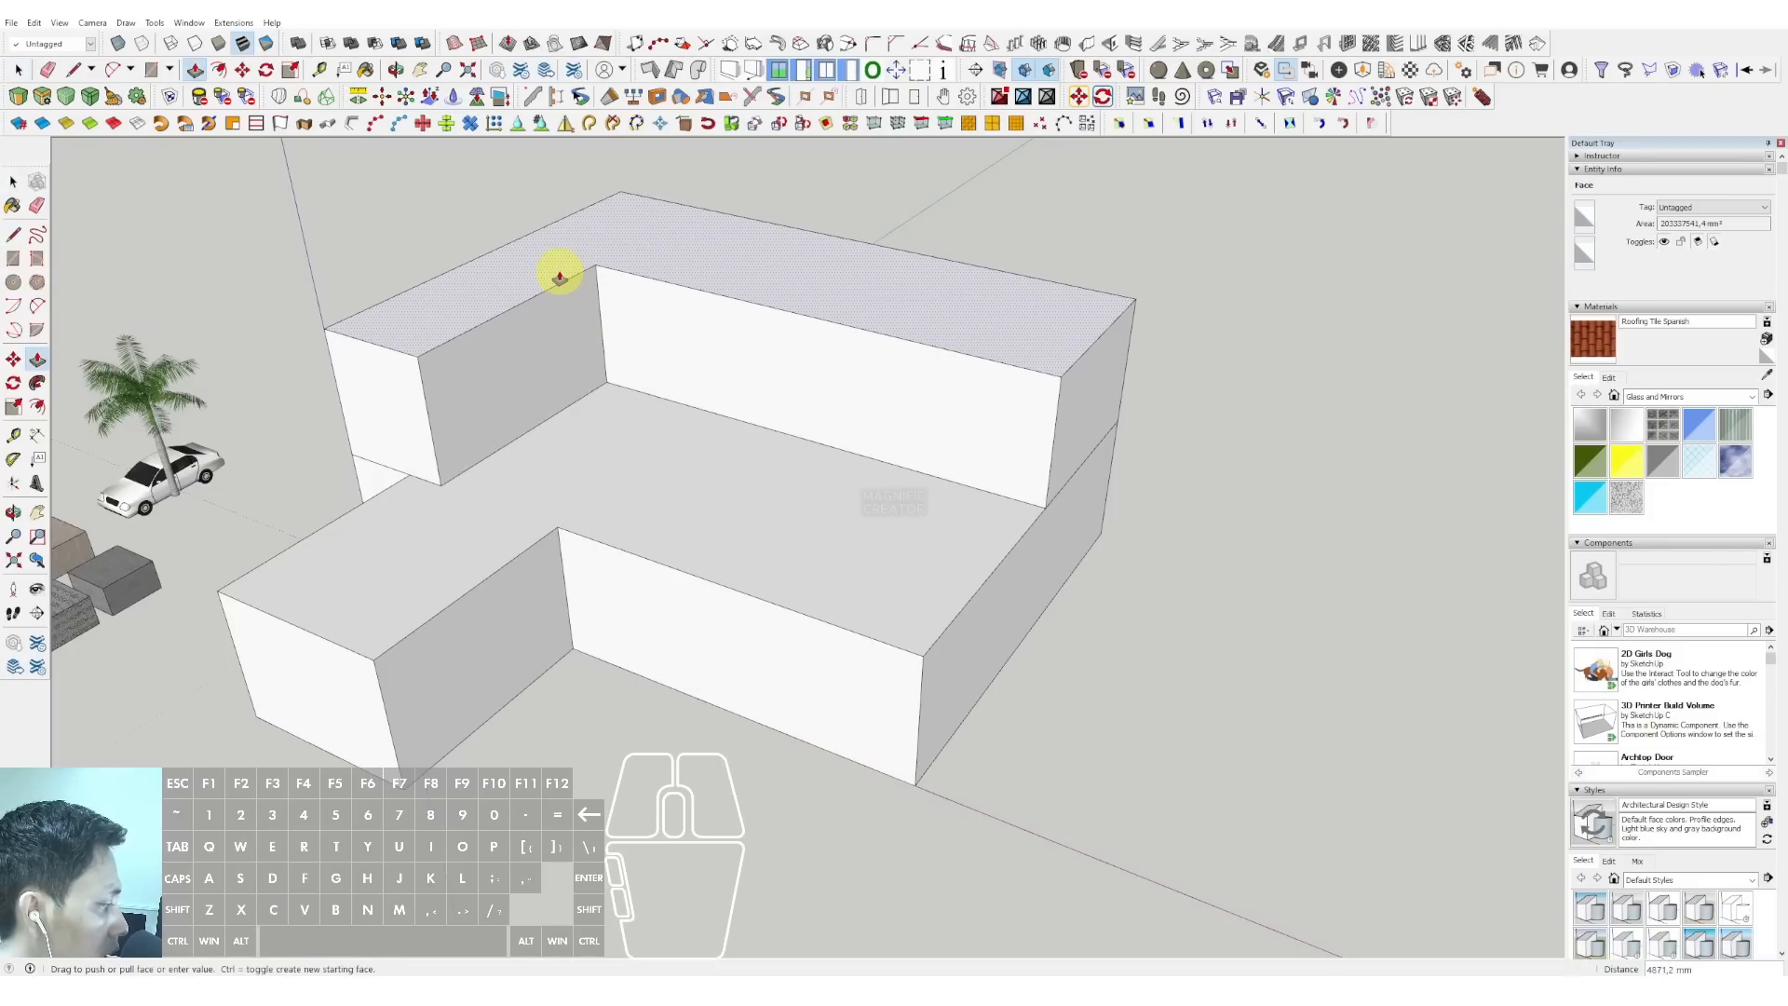
pyautogui.click(559, 275)
pyautogui.moveTo(559, 272); pyautogui.dragTo(965, 498, button='middle')
pyautogui.press('space')
pyautogui.tripleClick(686, 383)
pyautogui.rightClick(687, 383)
pyautogui.click(730, 503)
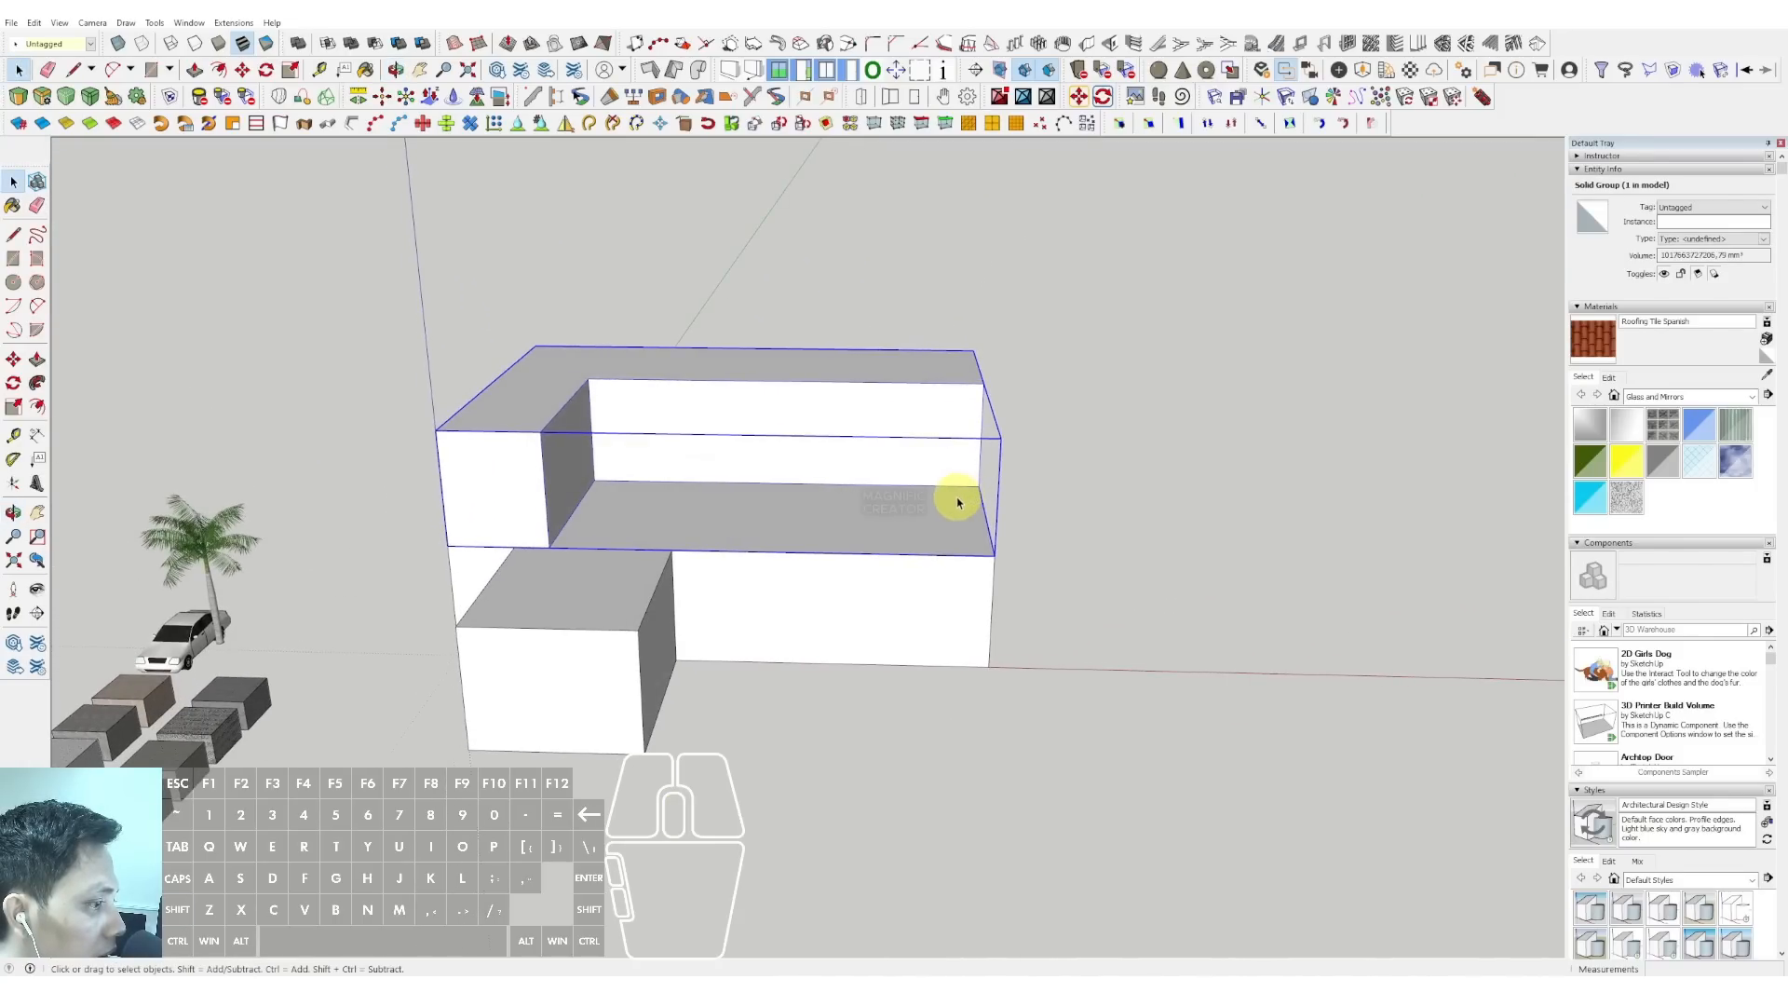
# - Inside the upper-floor group, pull the end face of the short wing outward over the ground floor
pyautogui.moveTo(546, 570); pyautogui.dragTo(478, 487, button='middle')
pyautogui.doubleClick(491, 507)
pyautogui.press('p')
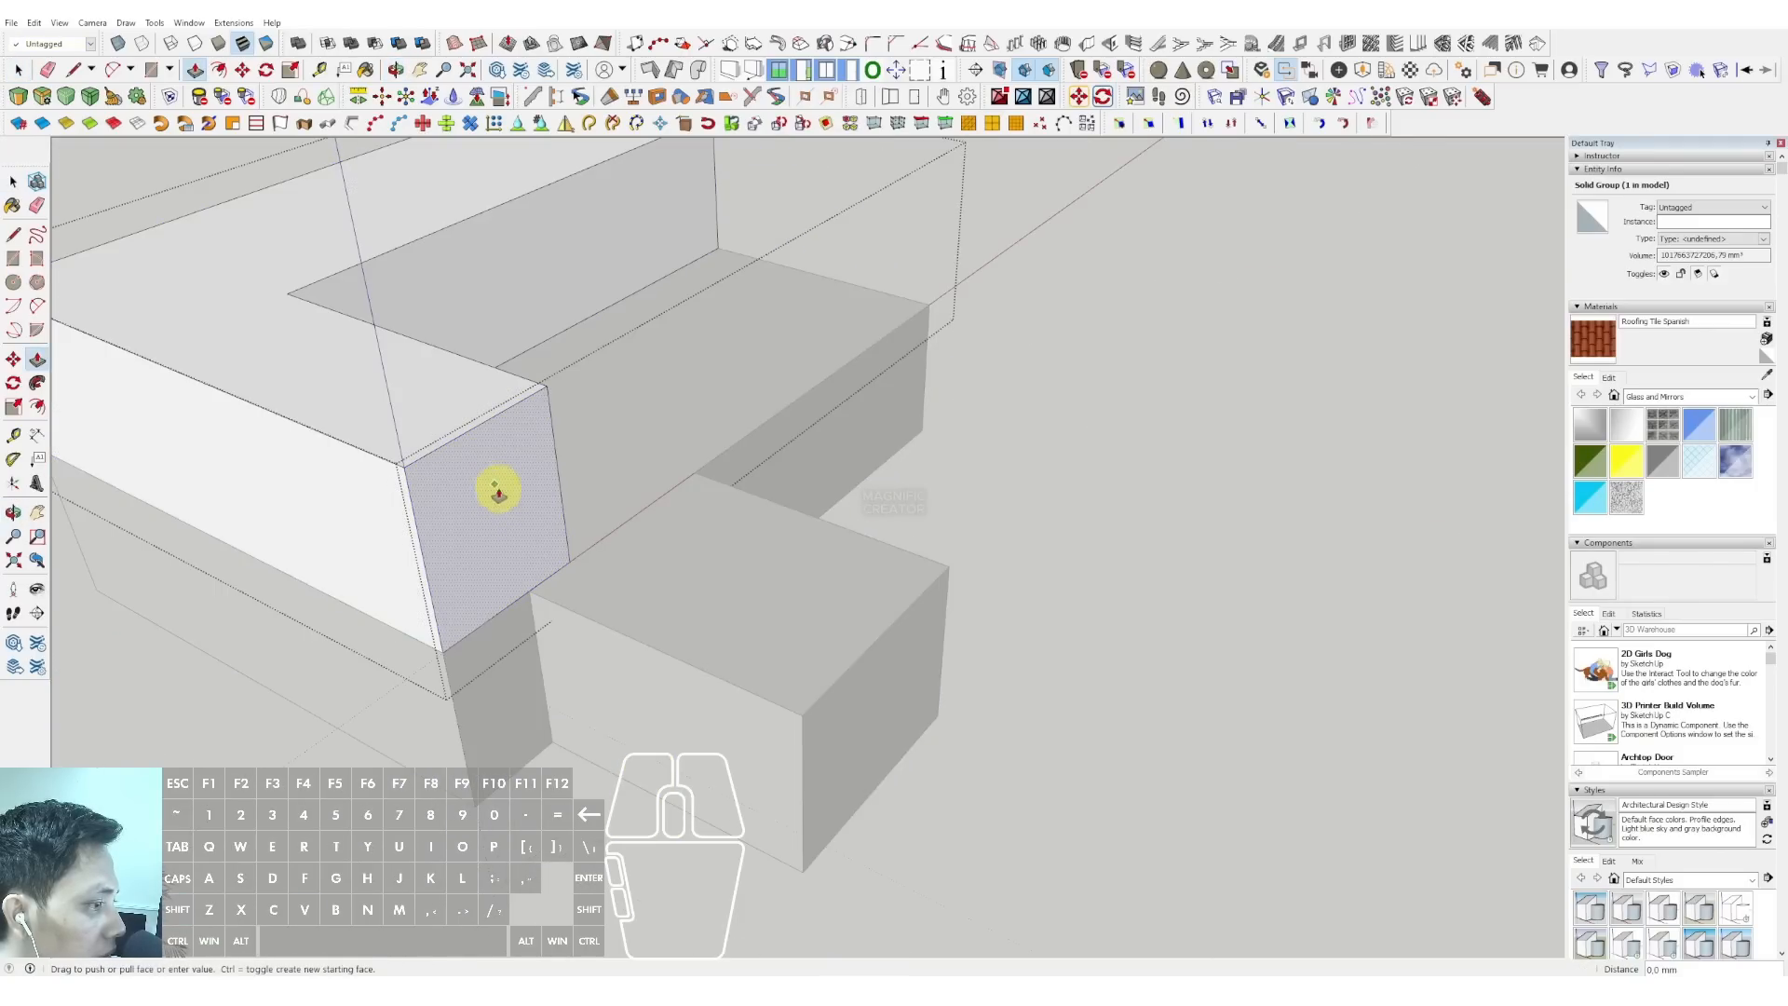
pyautogui.press('space')
pyautogui.scroll(-5, 567, 519)
# - Extend the far end of the long upper-floor wing past the ground-floor side wall and close the group
pyautogui.moveTo(799, 579); pyautogui.dragTo(646, 519, button='middle')
pyautogui.press('Escape')
pyautogui.click(647, 519)
pyautogui.doubleClick(551, 489)
pyautogui.press('p')
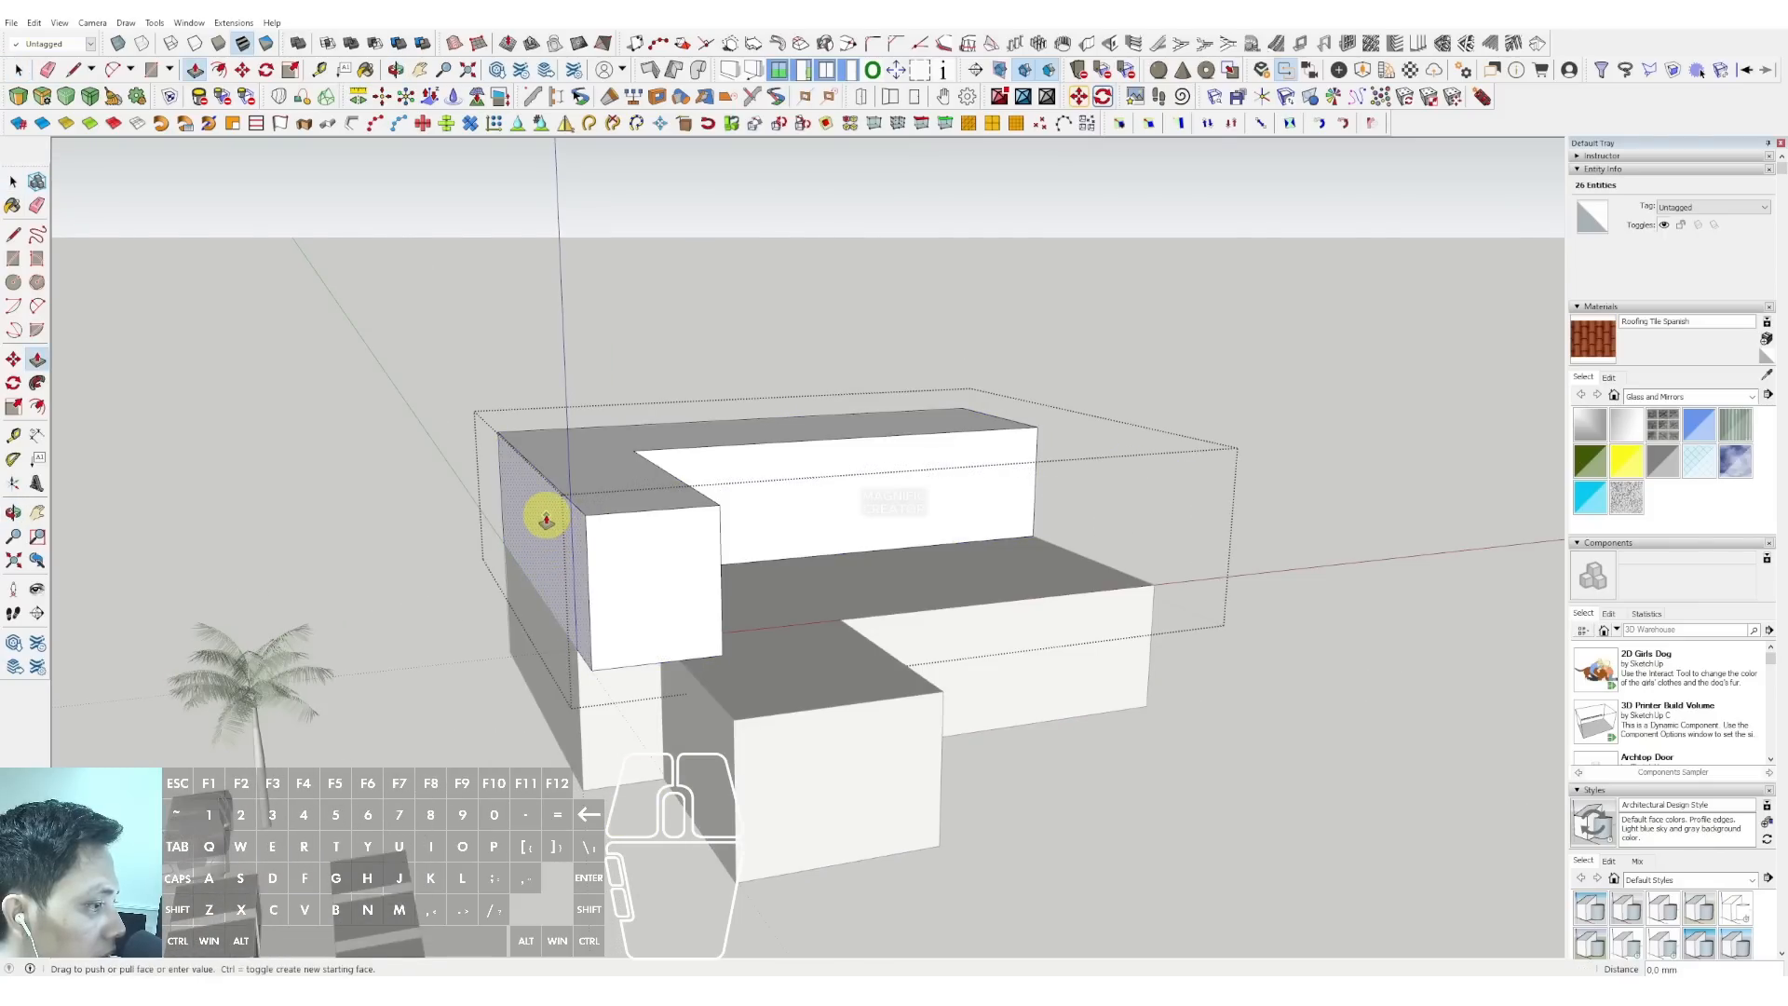
pyautogui.moveTo(485, 526); pyautogui.dragTo(963, 511, button='middle')
pyautogui.press('space')
pyautogui.scroll(-3, 791, 471)
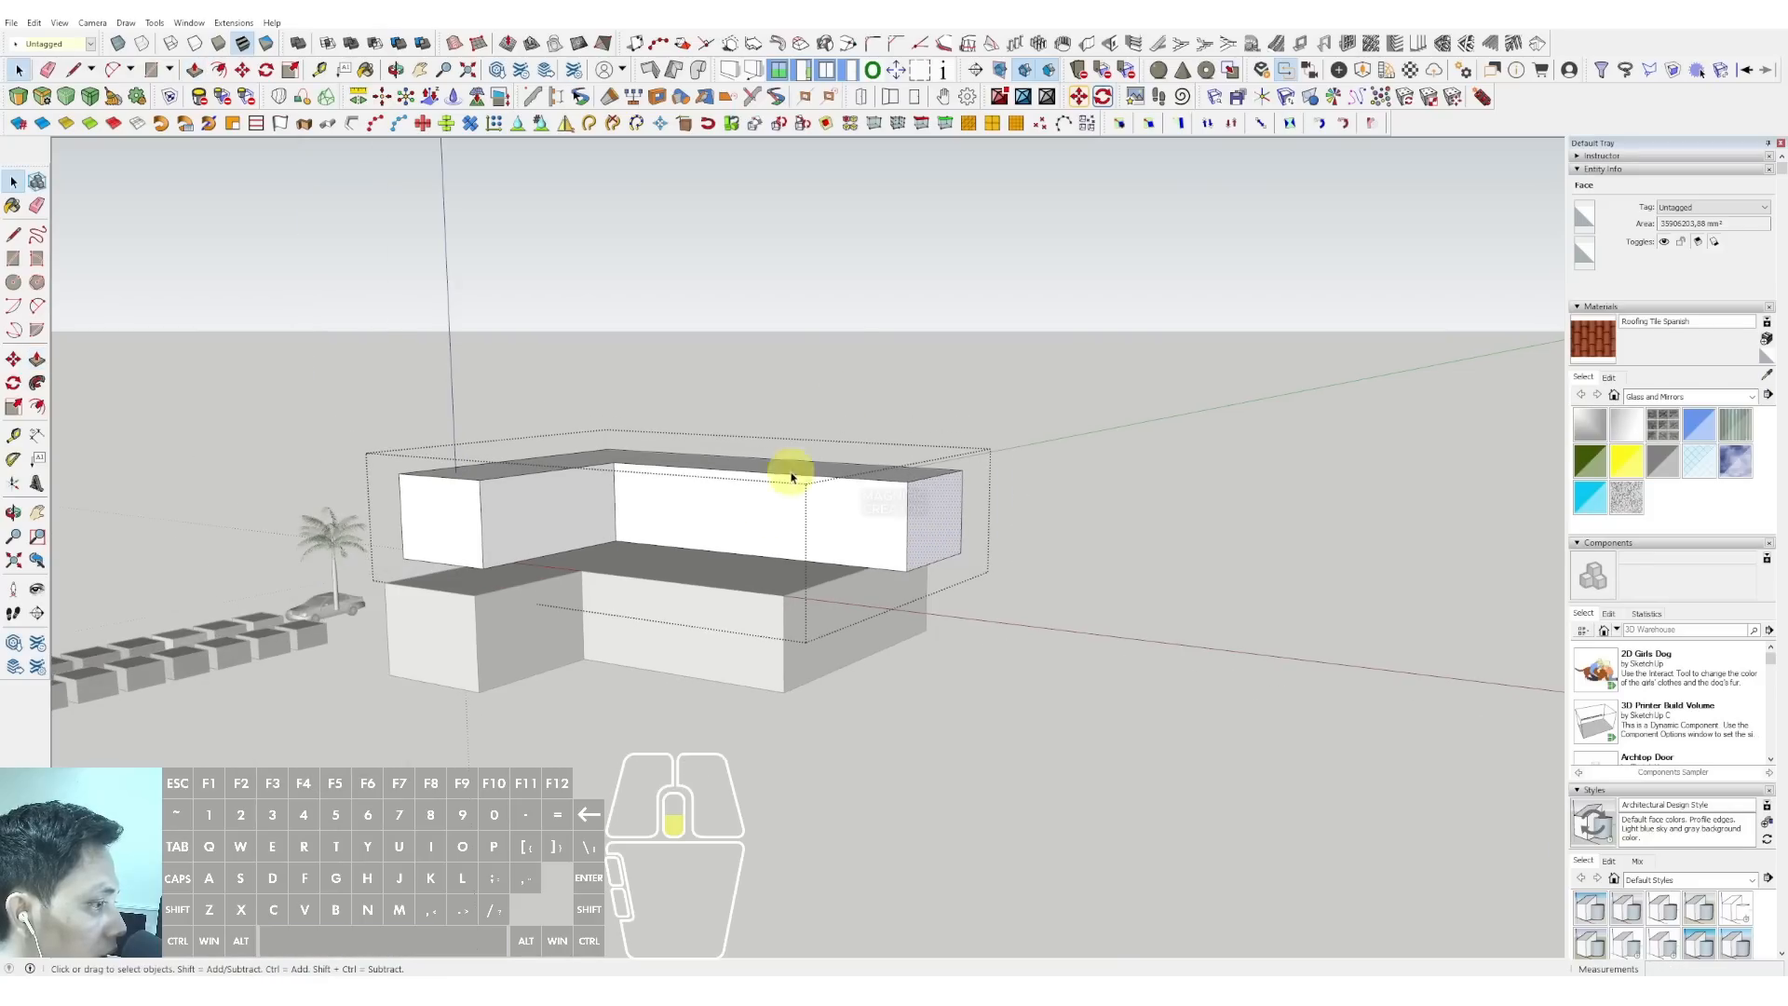
pyautogui.click(855, 370)
pyautogui.moveTo(855, 370); pyautogui.dragTo(894, 530, button='middle')
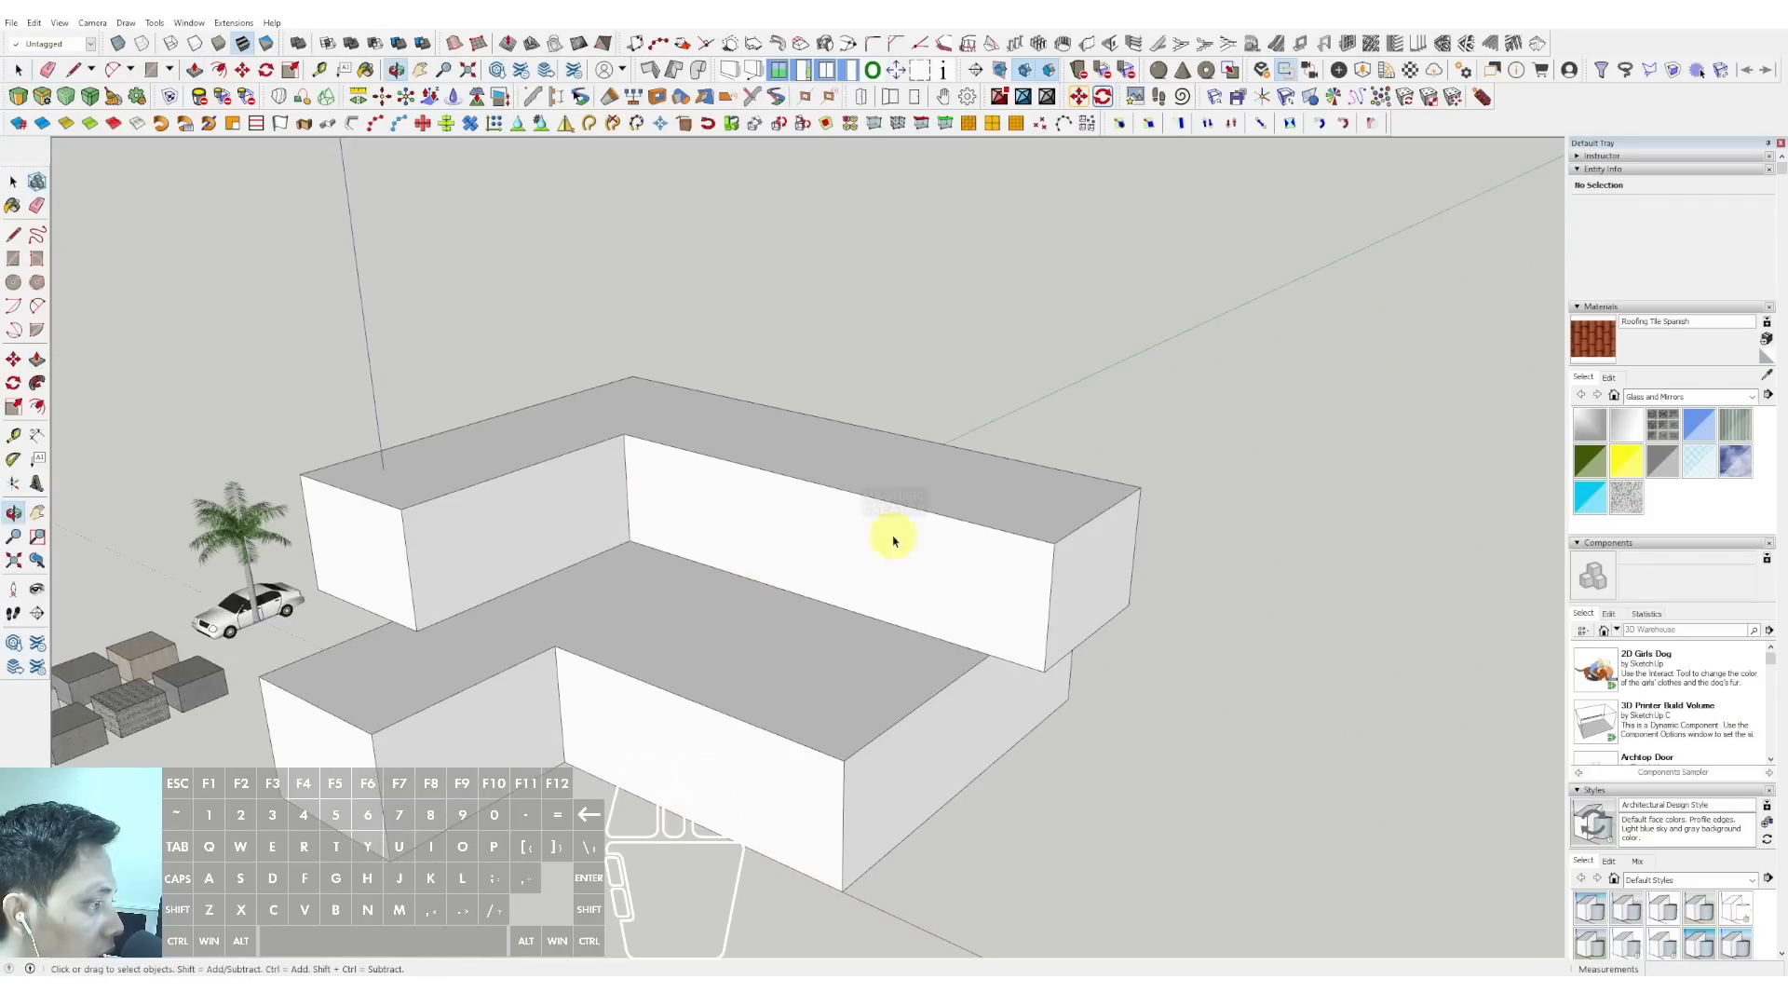
# - Draw a roof rectangle about 22.7 m by 11.8 m on top of the upper floor and extrude it upward into a slab
pyautogui.press('r')
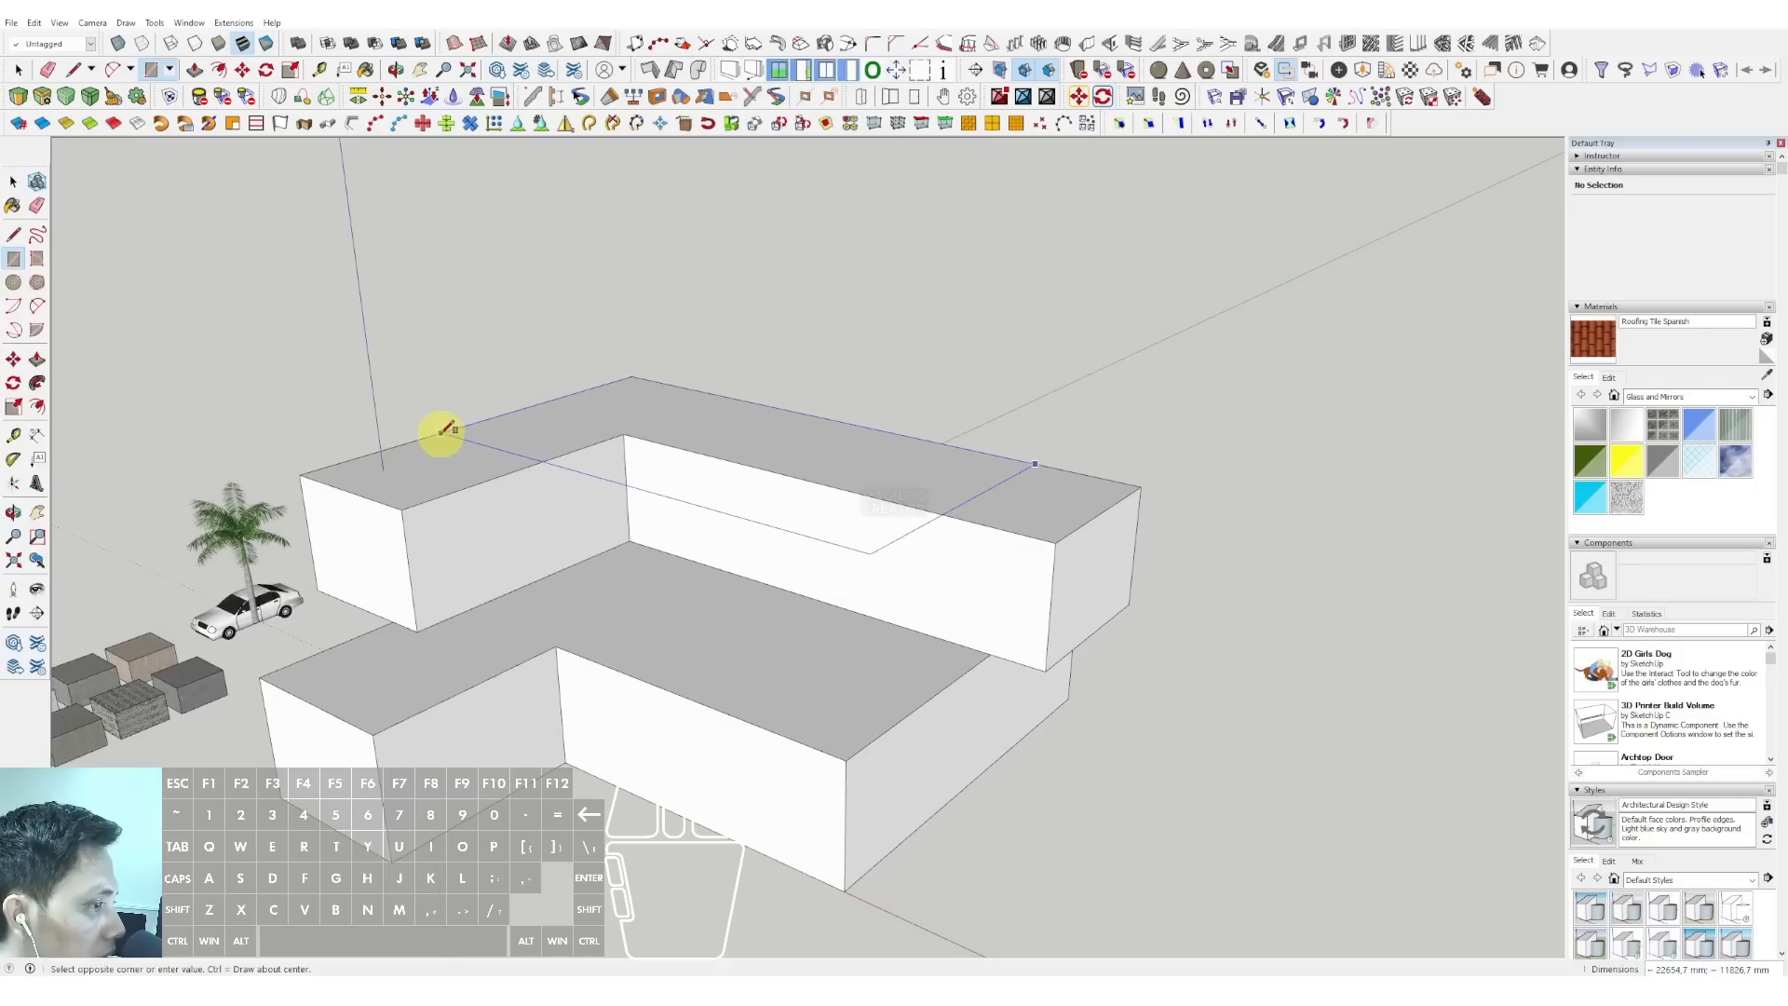
pyautogui.click(445, 428)
pyautogui.moveTo(419, 438); pyautogui.dragTo(707, 531, button='middle')
pyautogui.press('p')
pyautogui.click(687, 475)
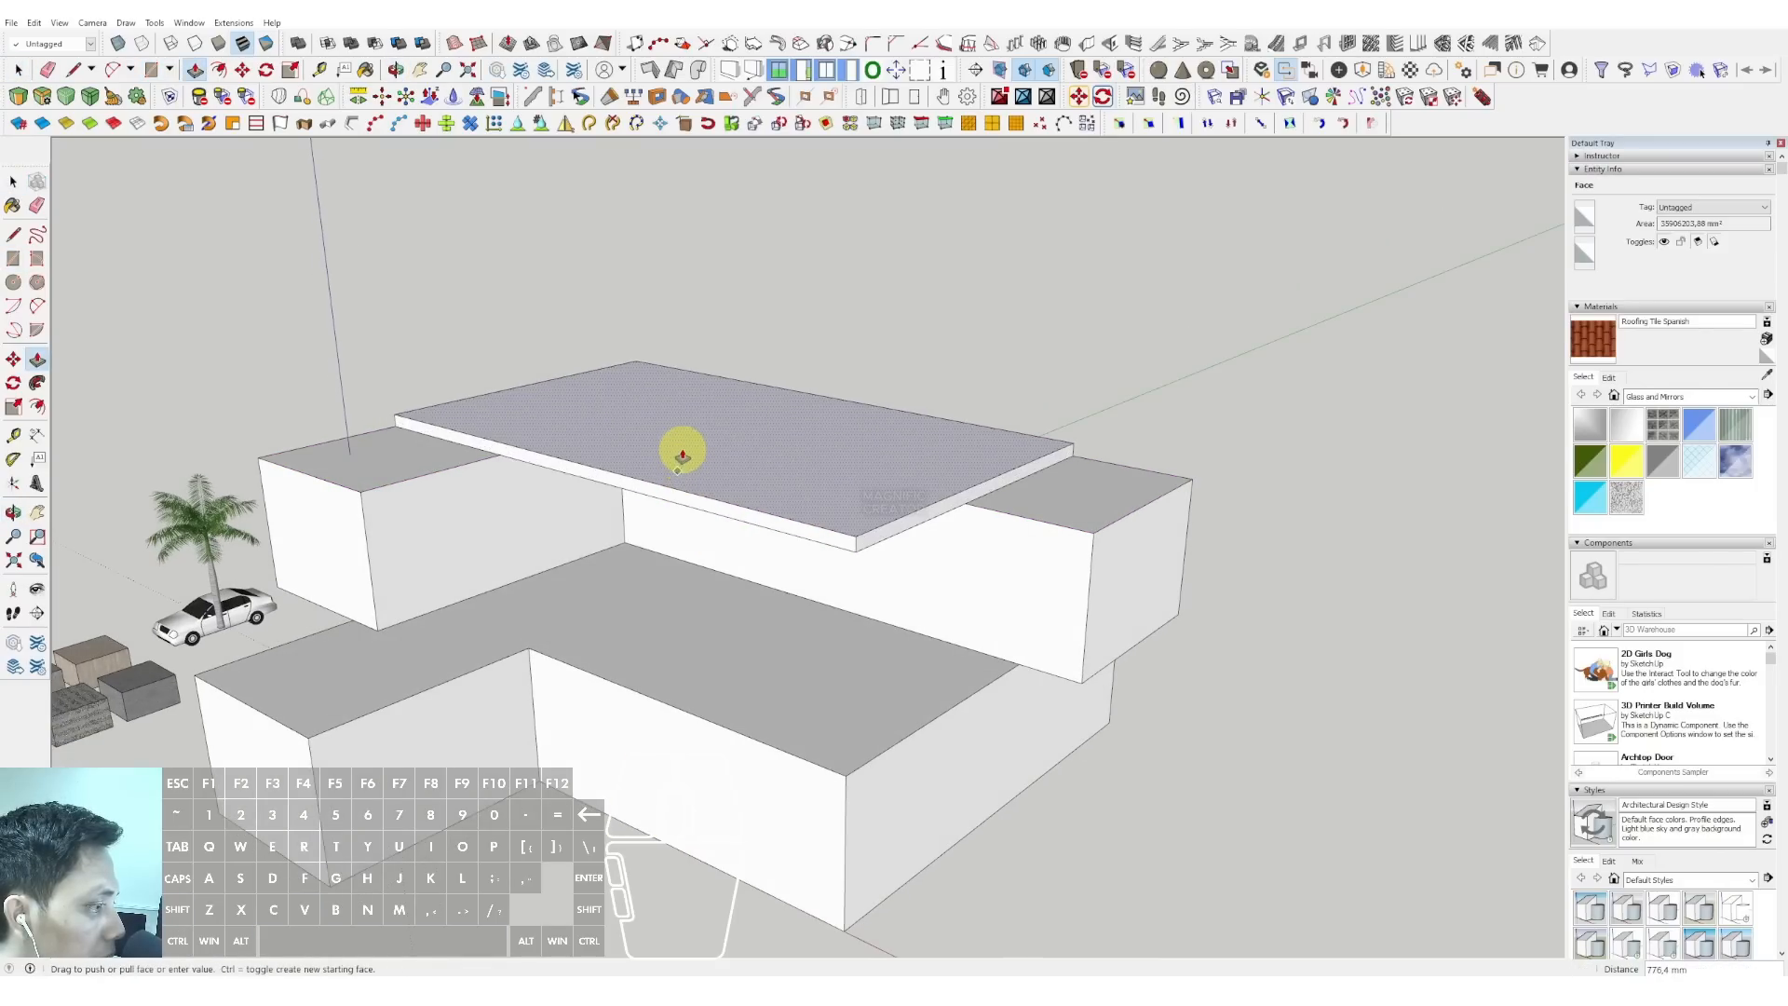
# - Select the whole roof slab and make it a group
pyautogui.press('space')
pyautogui.tripleClick(686, 454)
pyautogui.rightClick(685, 452)
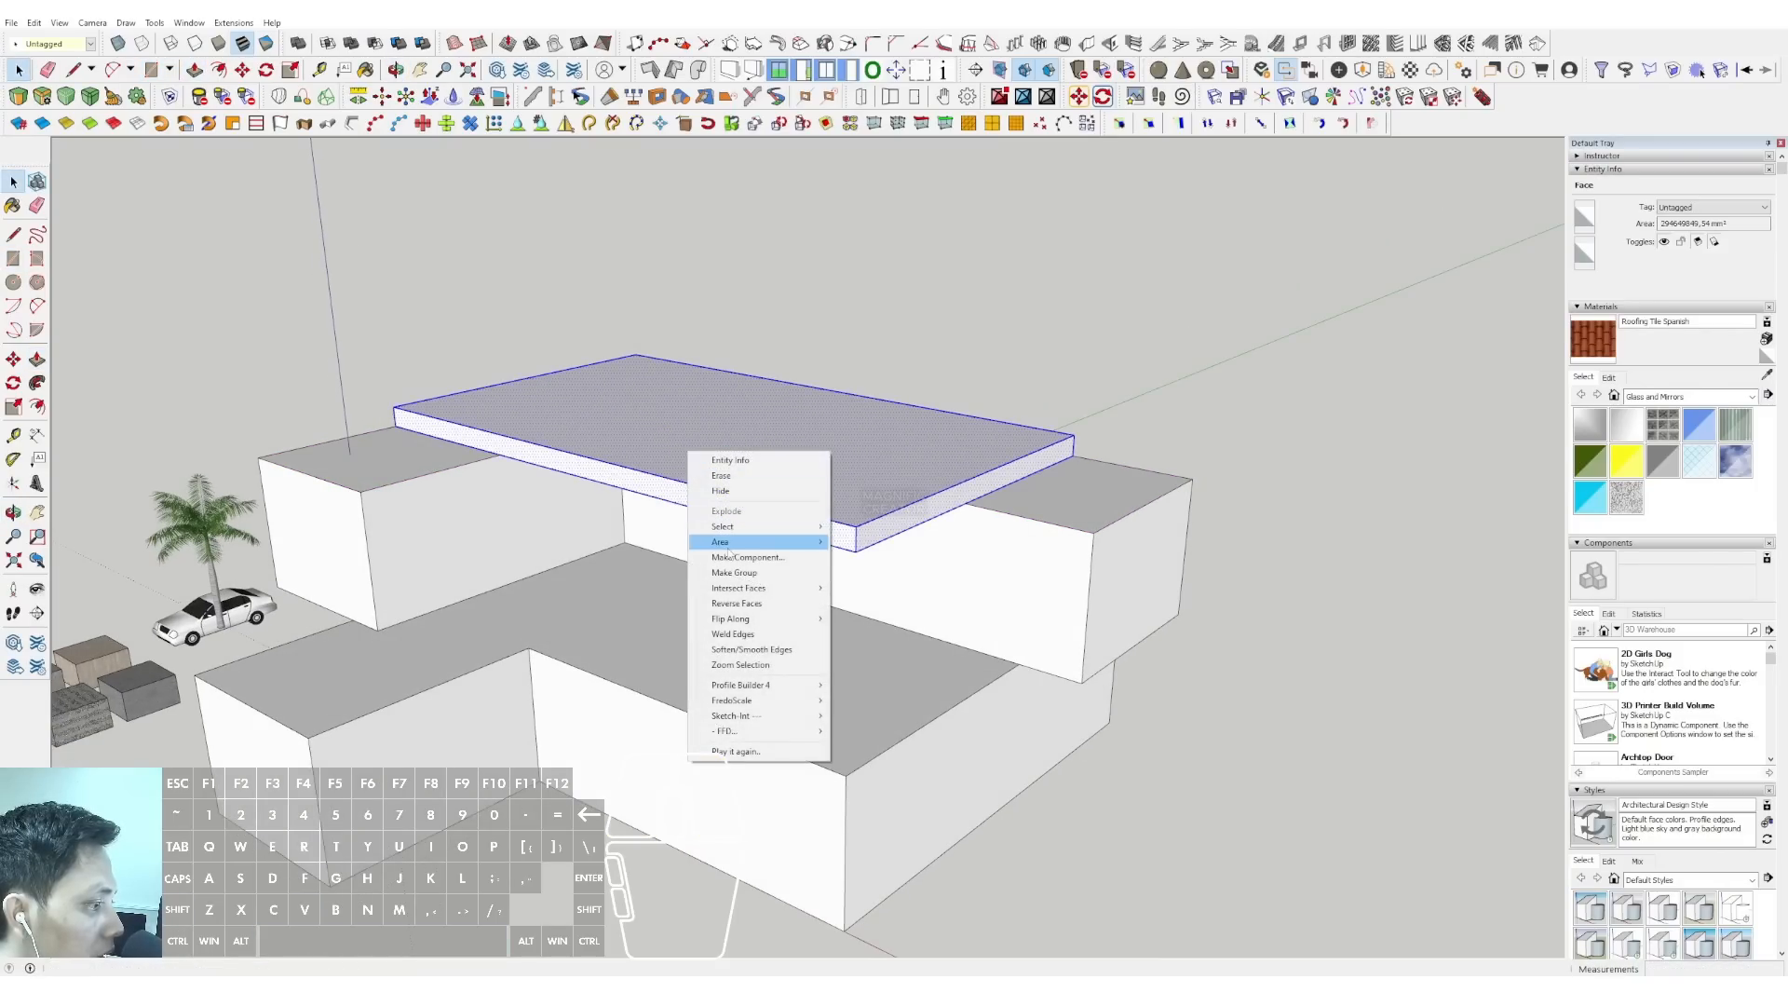
pyautogui.click(717, 572)
# - Draw a column profile about 0.6 m by 1.3 m under the roof slab's outer corner and extrude it down to the terrace
pyautogui.moveTo(711, 610); pyautogui.dragTo(731, 414, button='middle')
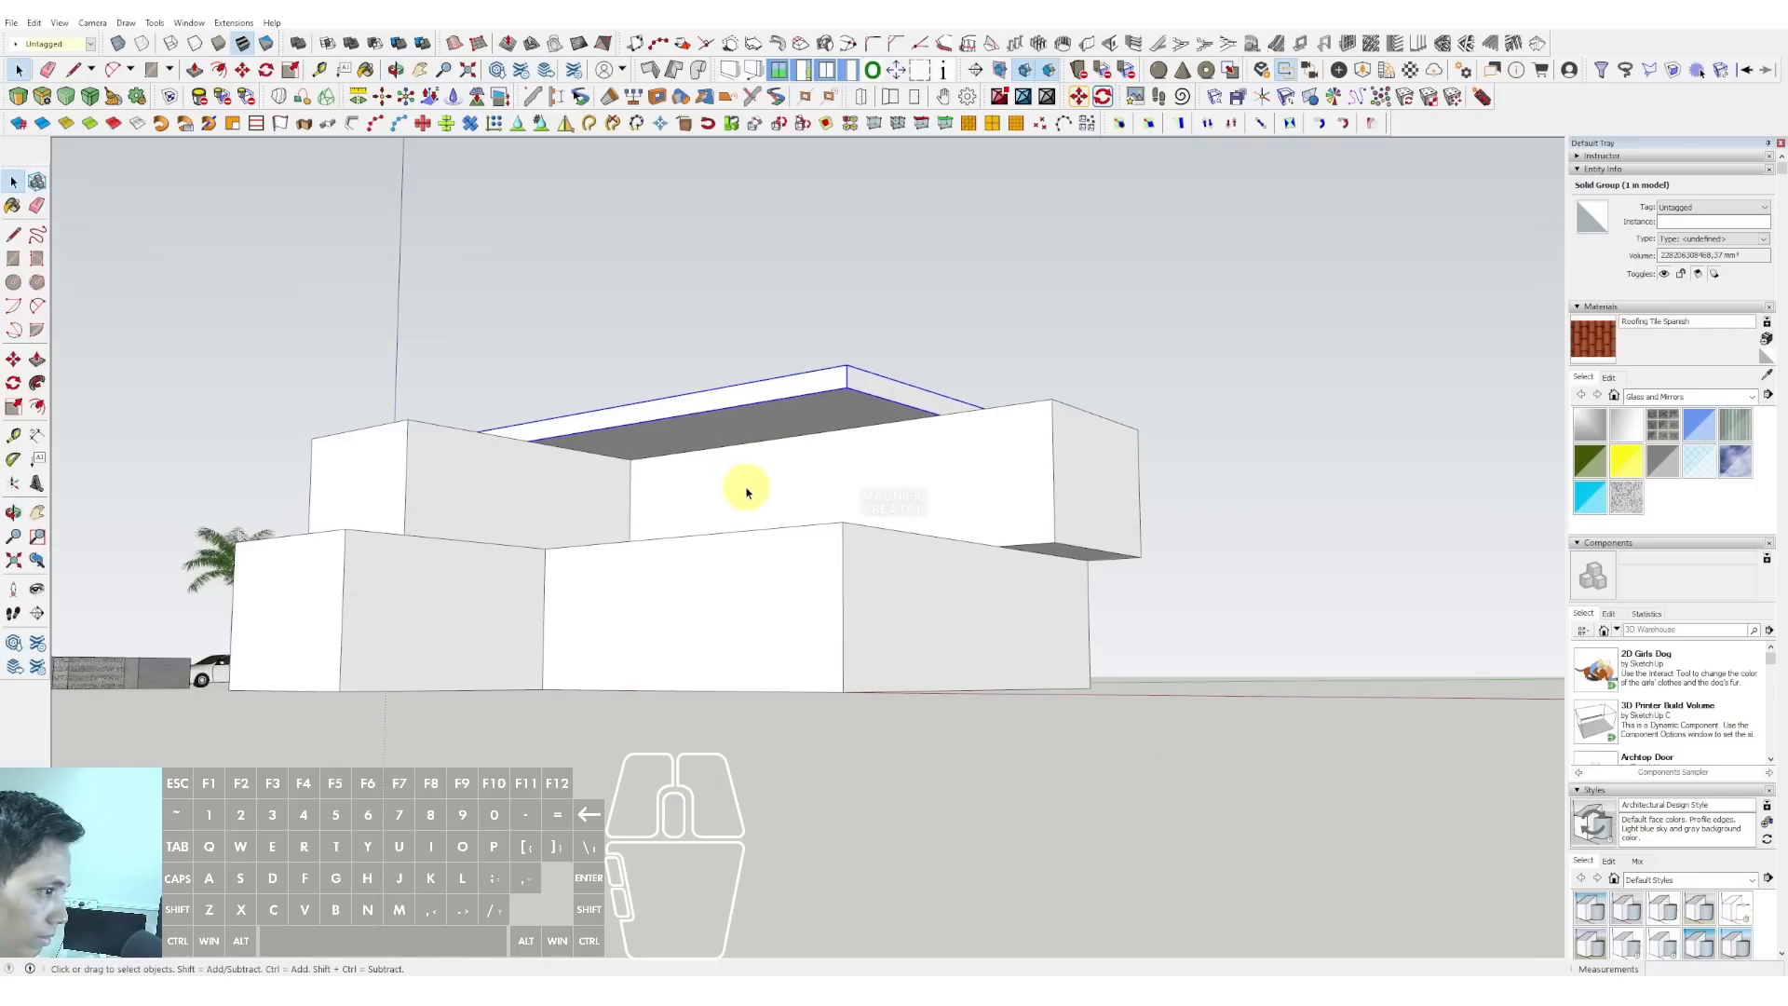
pyautogui.scroll(3, 864, 447)
pyautogui.moveTo(808, 487); pyautogui.dragTo(910, 459, button='middle')
pyautogui.press('r')
pyautogui.scroll(3, 866, 395)
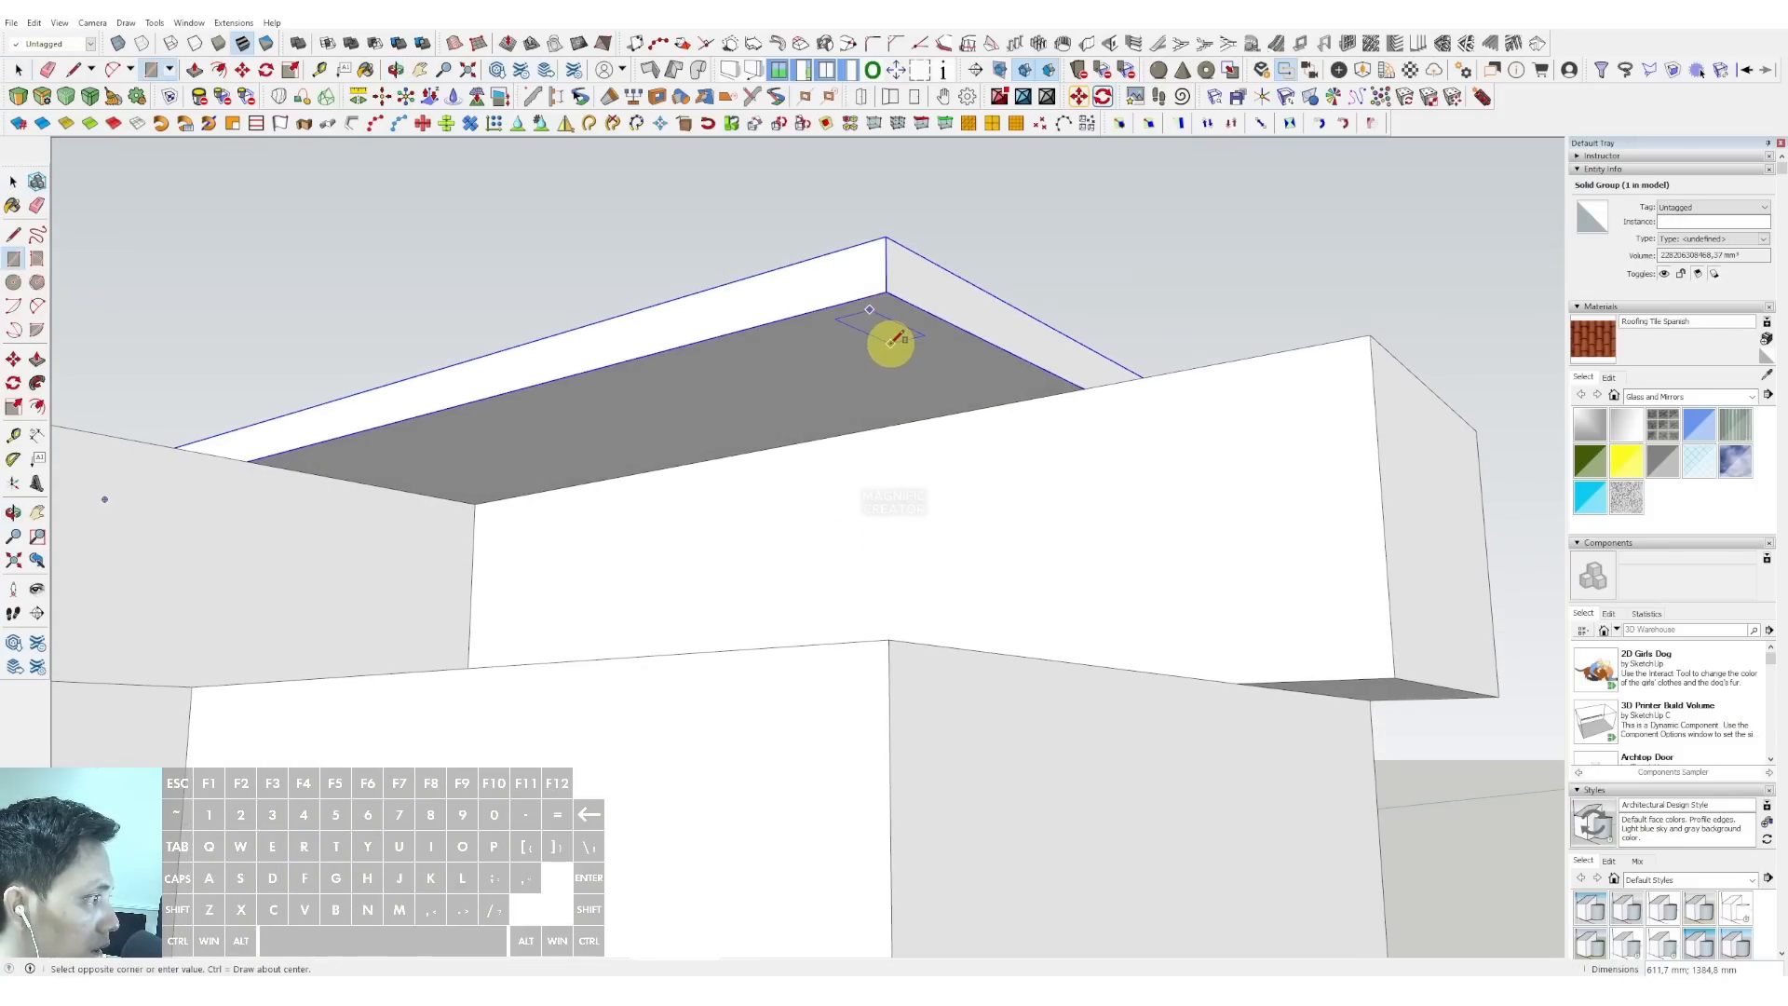
pyautogui.press('space')
pyautogui.press('v')
pyautogui.click(883, 325)
pyautogui.scroll(-1, 875, 475)
pyautogui.moveTo(829, 633); pyautogui.dragTo(812, 701, button='middle')
pyautogui.click(812, 702)
# - Select the entire terrace column and make it a group
pyautogui.press('space')
pyautogui.tripleClick(905, 495)
pyautogui.rightClick(904, 493)
pyautogui.click(935, 613)
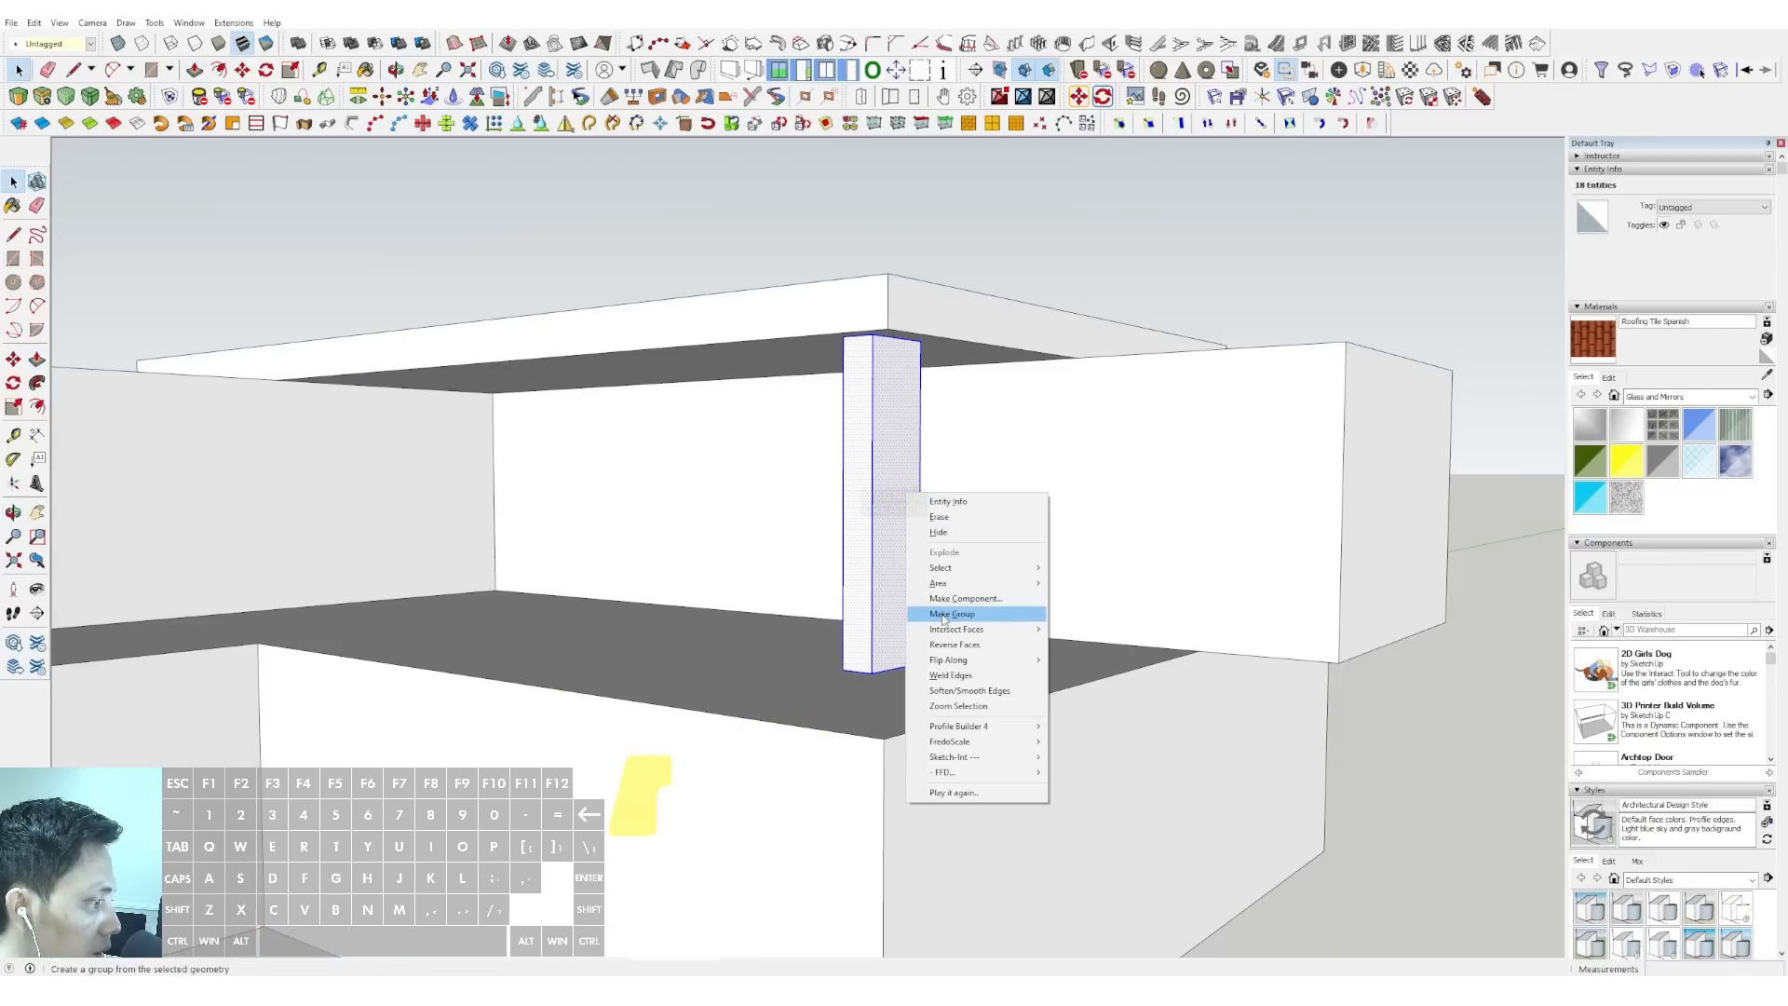
# - Open the upper-floor group and draw a doorway rectangle on the long wall near the inner corner
pyautogui.scroll(-3, 758, 520)
pyautogui.moveTo(758, 519); pyautogui.dragTo(792, 384, button='middle')
pyautogui.scroll(2, 764, 465)
pyautogui.tripleClick(759, 459)
pyautogui.scroll(3, 759, 459)
pyautogui.press('r')
pyautogui.click(810, 382)
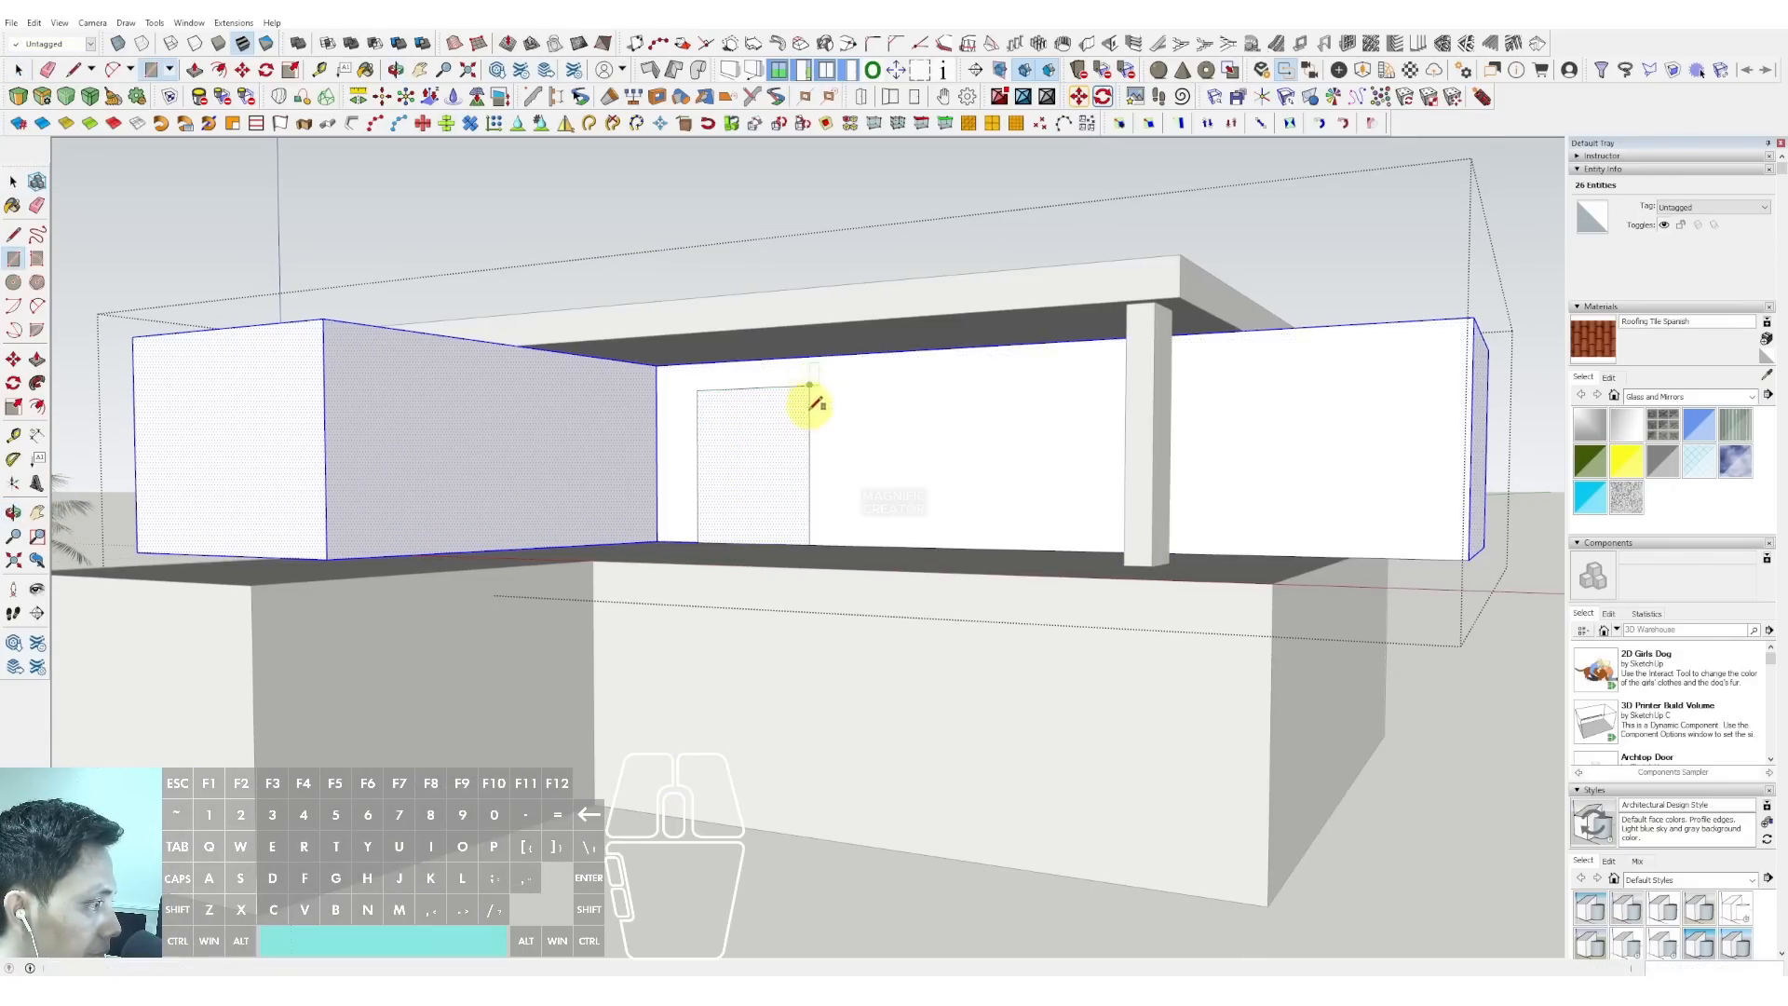
# - Push the long wall's doorway face inward to form a recess
pyautogui.scroll(3, 764, 438)
pyautogui.press('p')
pyautogui.click(722, 471)
pyautogui.click(752, 465)
pyautogui.scroll(-3, 733, 475)
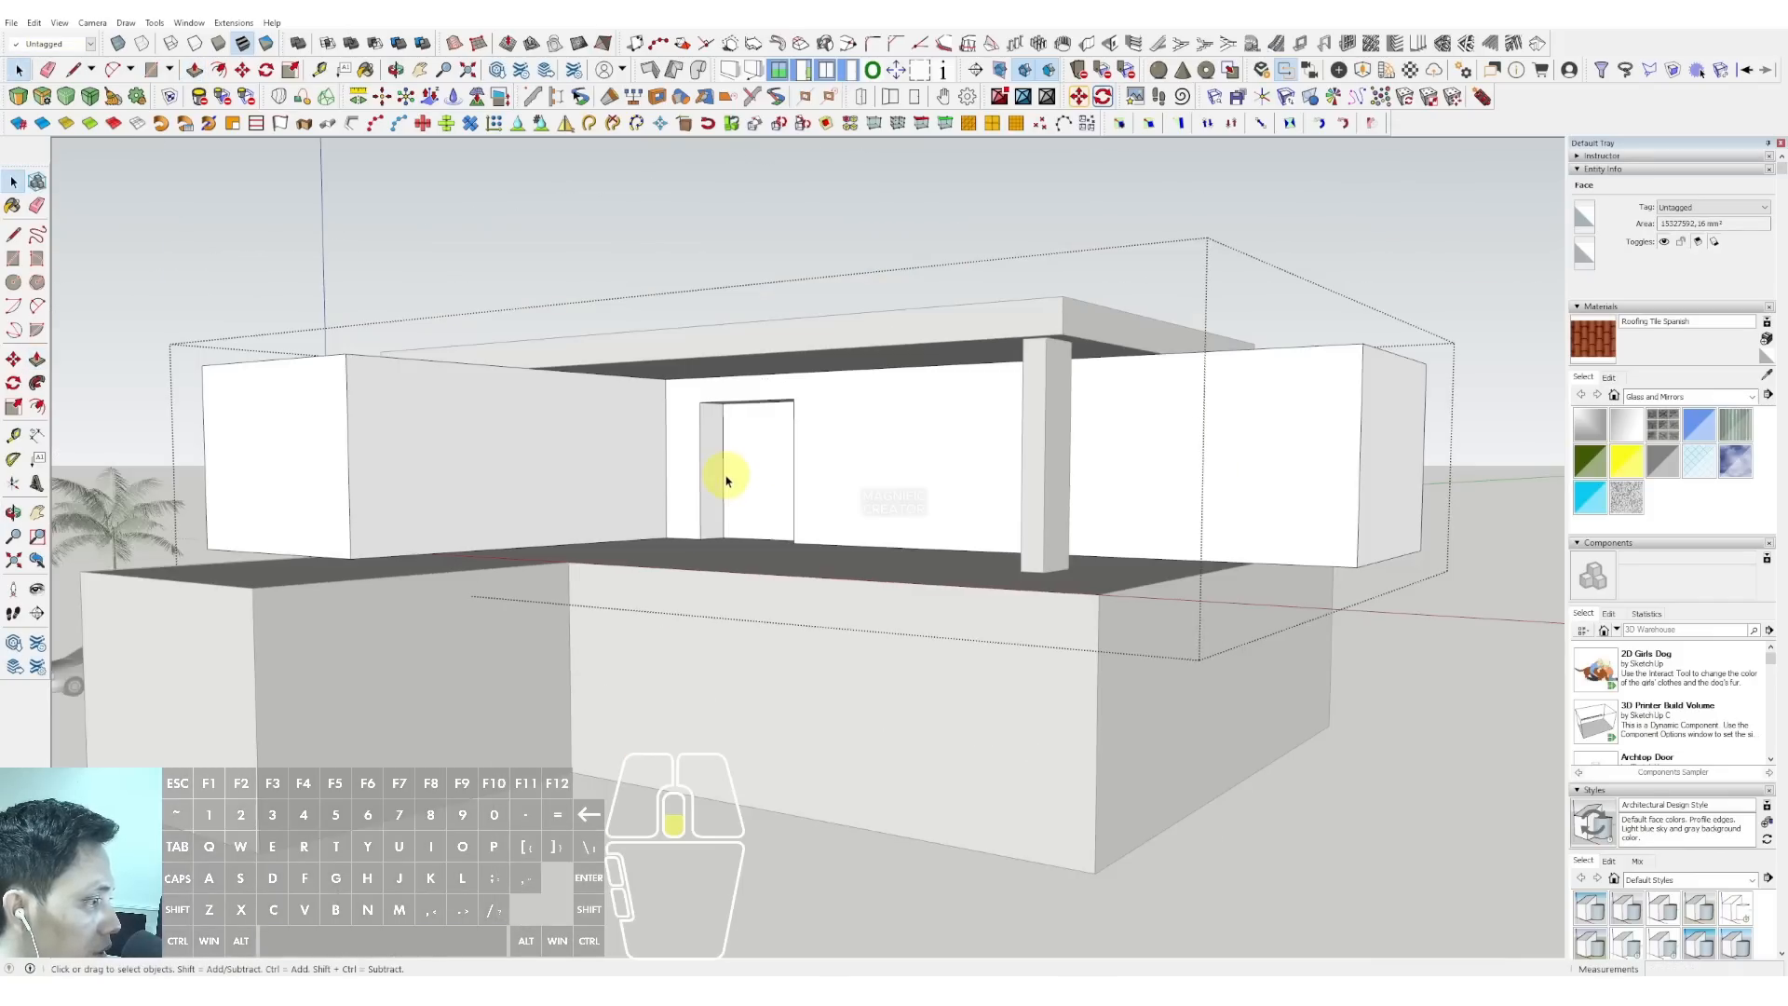
# - Draw a second doorway rectangle on the short wing's terrace-facing wall
pyautogui.keyDown('shift'); pyautogui.moveTo(727, 478); pyautogui.dragTo(788, 472, button='middle'); pyautogui.keyUp('shift')
pyautogui.press('space')
pyautogui.tripleClick(505, 461)
pyautogui.keyDown('shift'); pyautogui.moveTo(503, 463); pyautogui.dragTo(555, 474, button='middle'); pyautogui.keyUp('shift')
pyautogui.press('r')
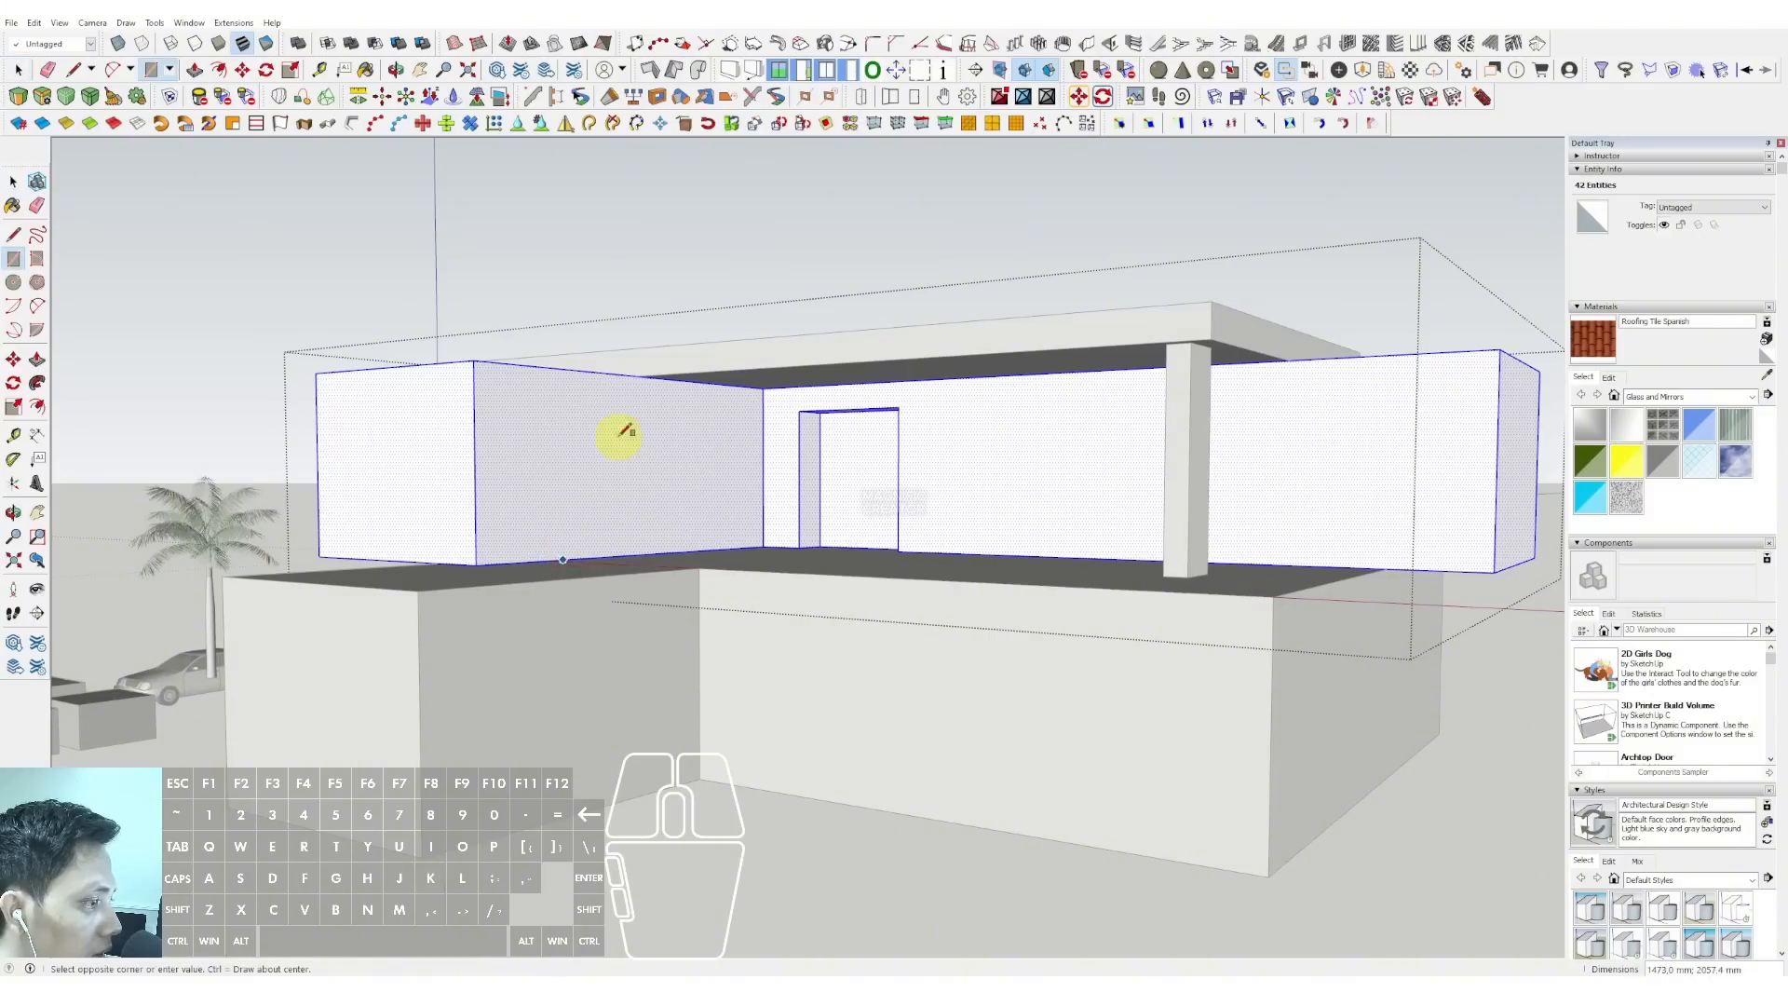
pyautogui.click(630, 416)
# - Push the short wing's doorway face inward about 545 mm and close the upper-floor group
pyautogui.scroll(2, 625, 459)
pyautogui.press('p')
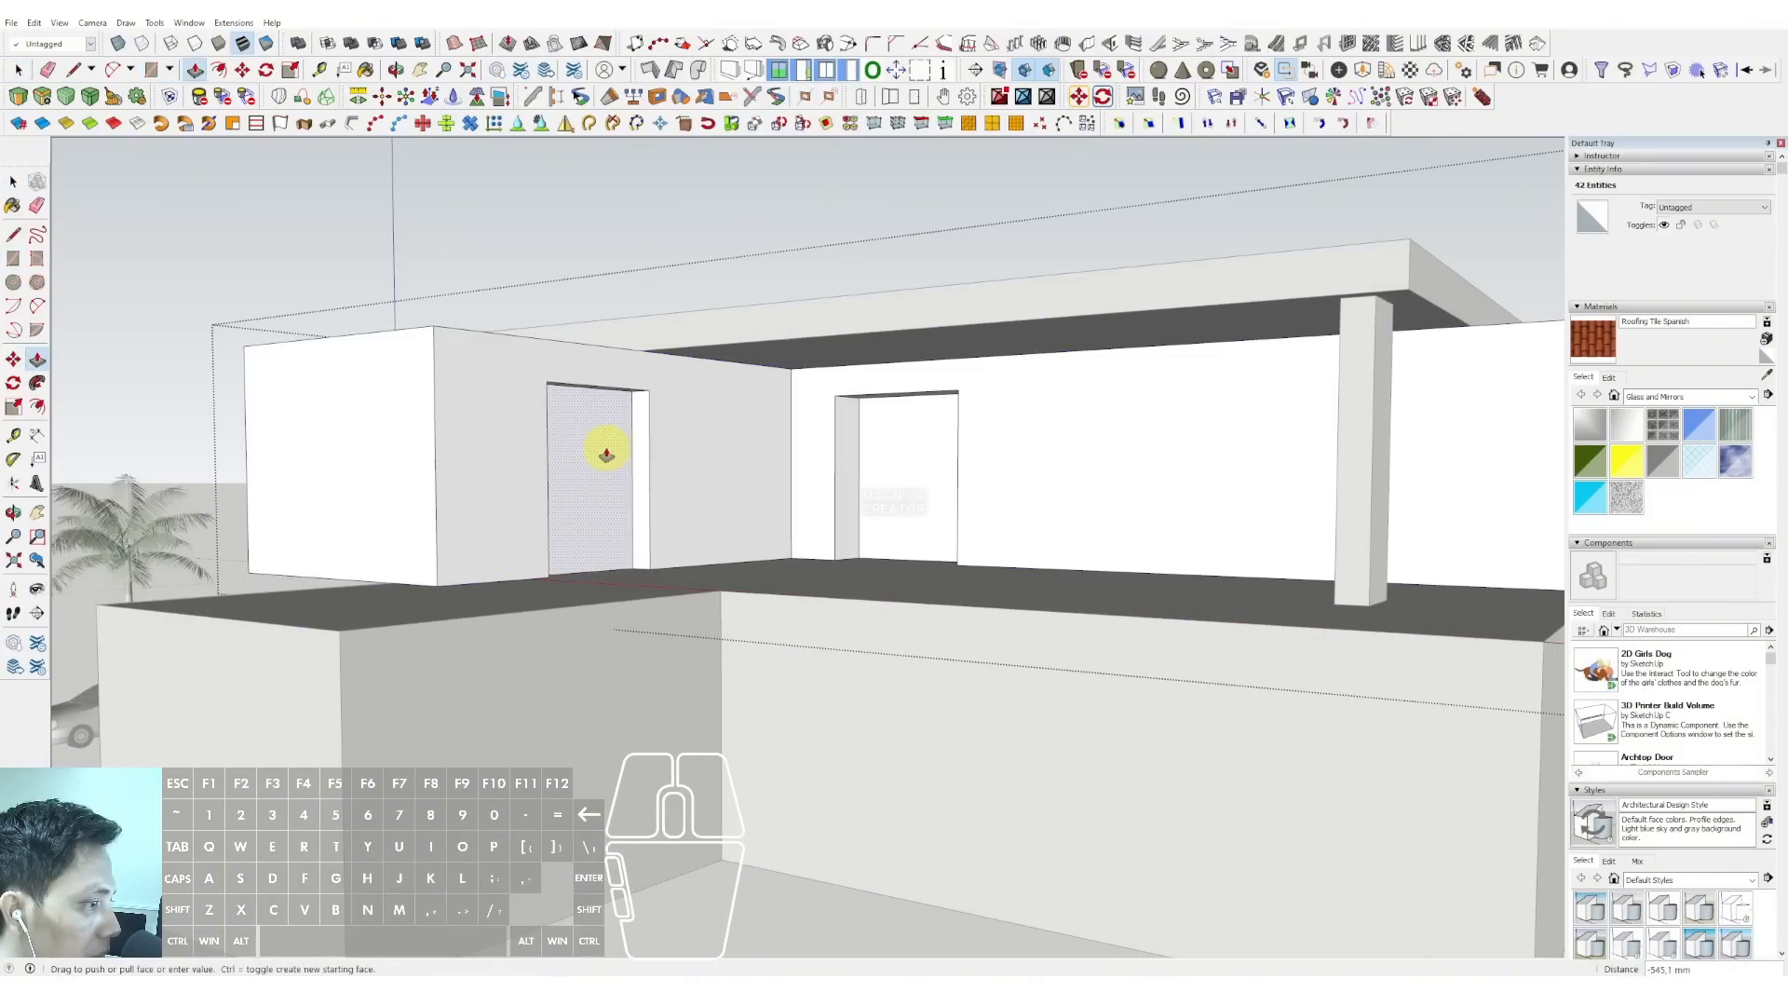
pyautogui.scroll(-3, 517, 449)
pyautogui.press('space')
pyautogui.keyDown('shift'); pyautogui.moveTo(515, 450); pyautogui.dragTo(519, 435, button='middle'); pyautogui.keyUp('shift')
pyautogui.scroll(-3, 519, 435)
pyautogui.click(735, 260)
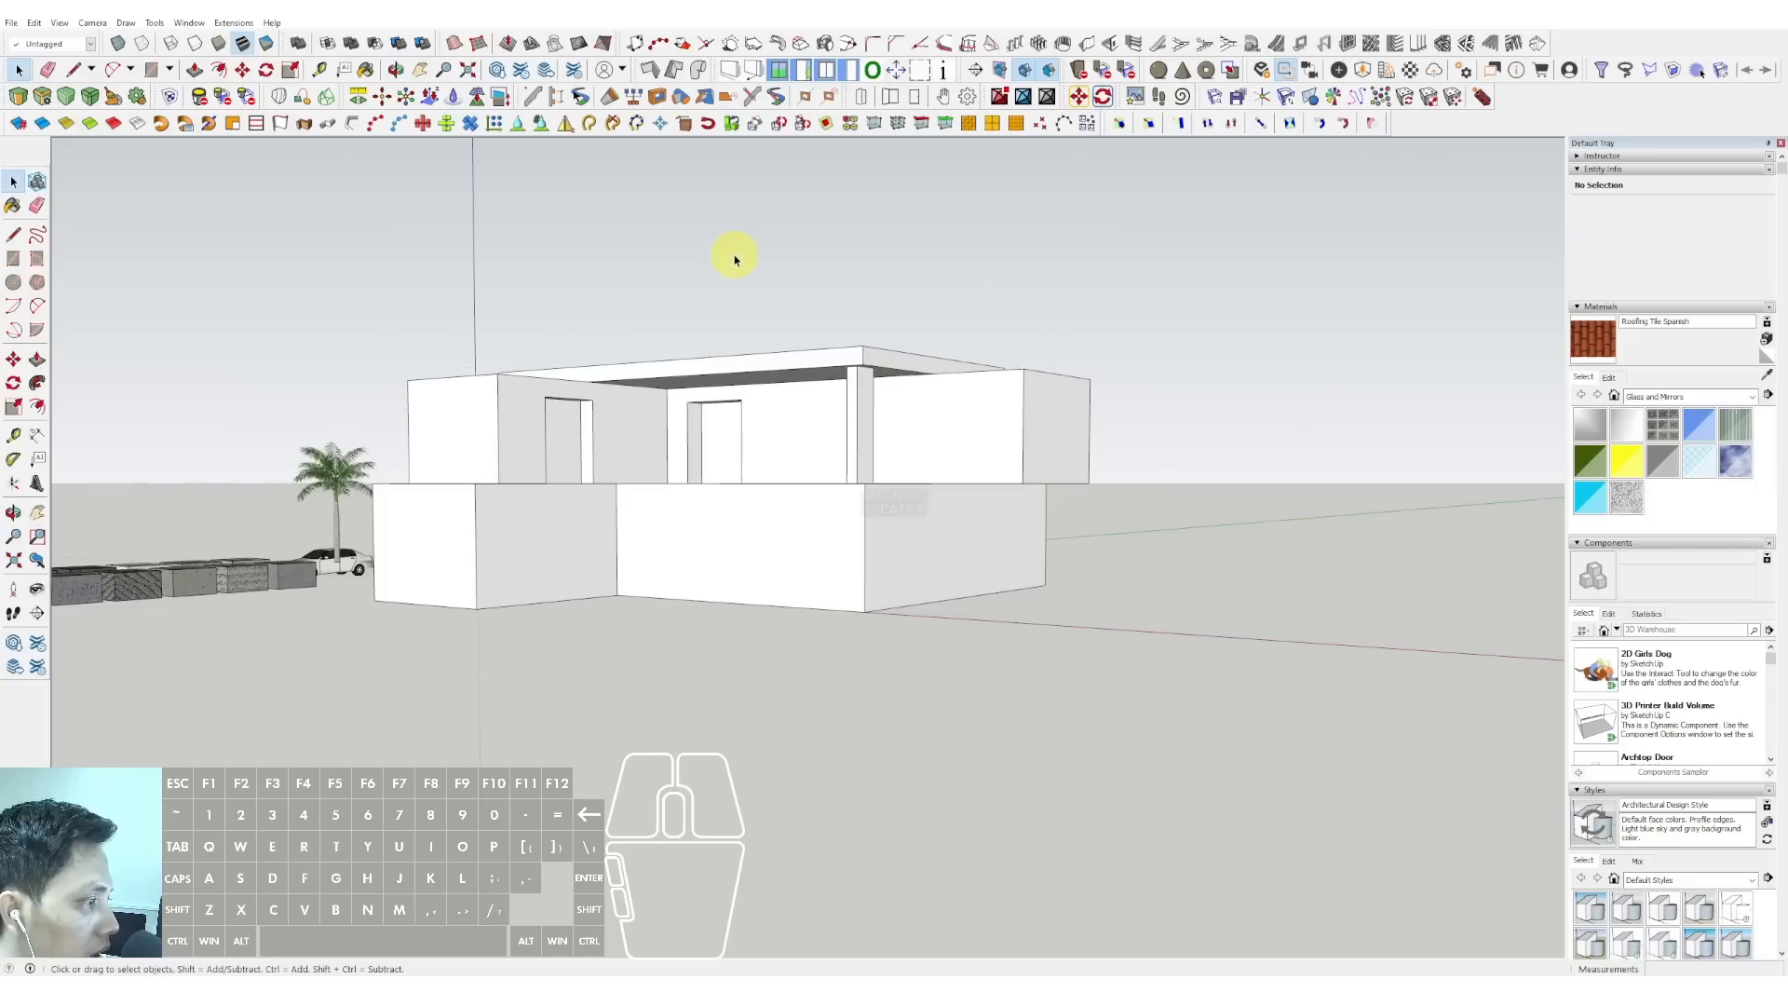
# - Trace a continuous line just inside the outer terrace edges, around the wing and along the front to the far corner
pyautogui.scroll(2, 794, 461)
pyautogui.keyDown('shift'); pyautogui.moveTo(794, 461); pyautogui.dragTo(479, 507, button='middle'); pyautogui.keyUp('shift')
pyautogui.scroll(2, 470, 493)
pyautogui.press('l')
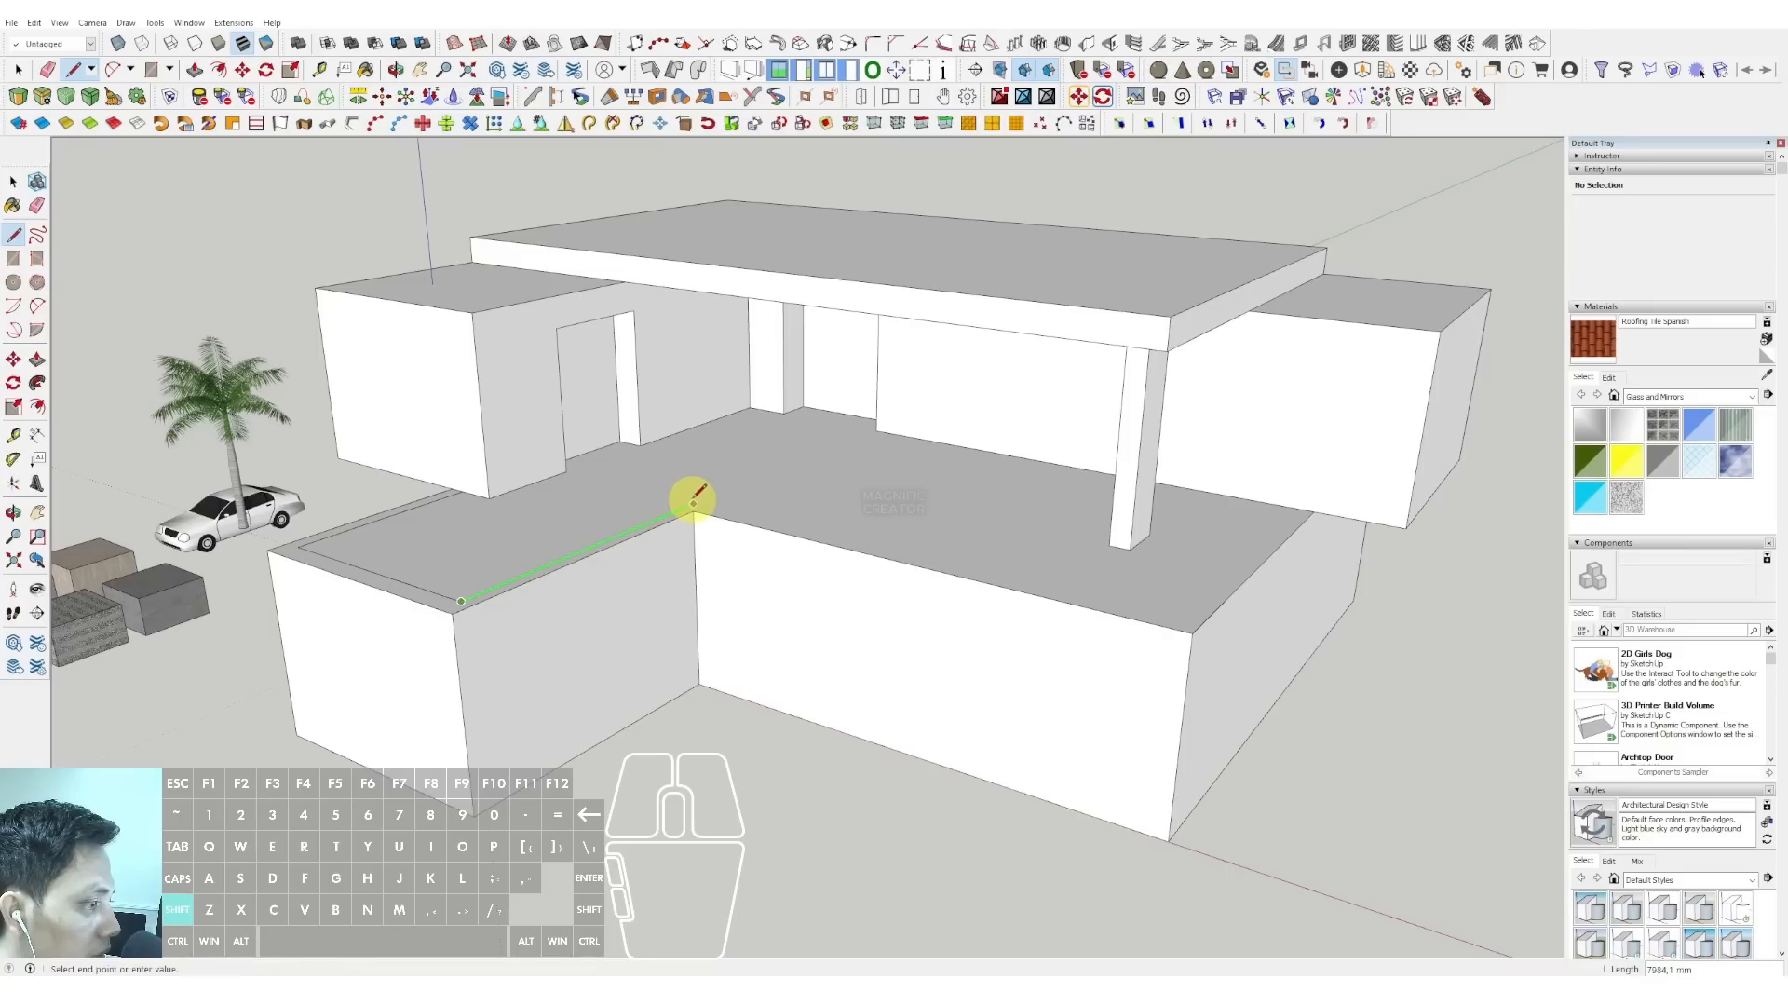
pyautogui.click(1198, 623)
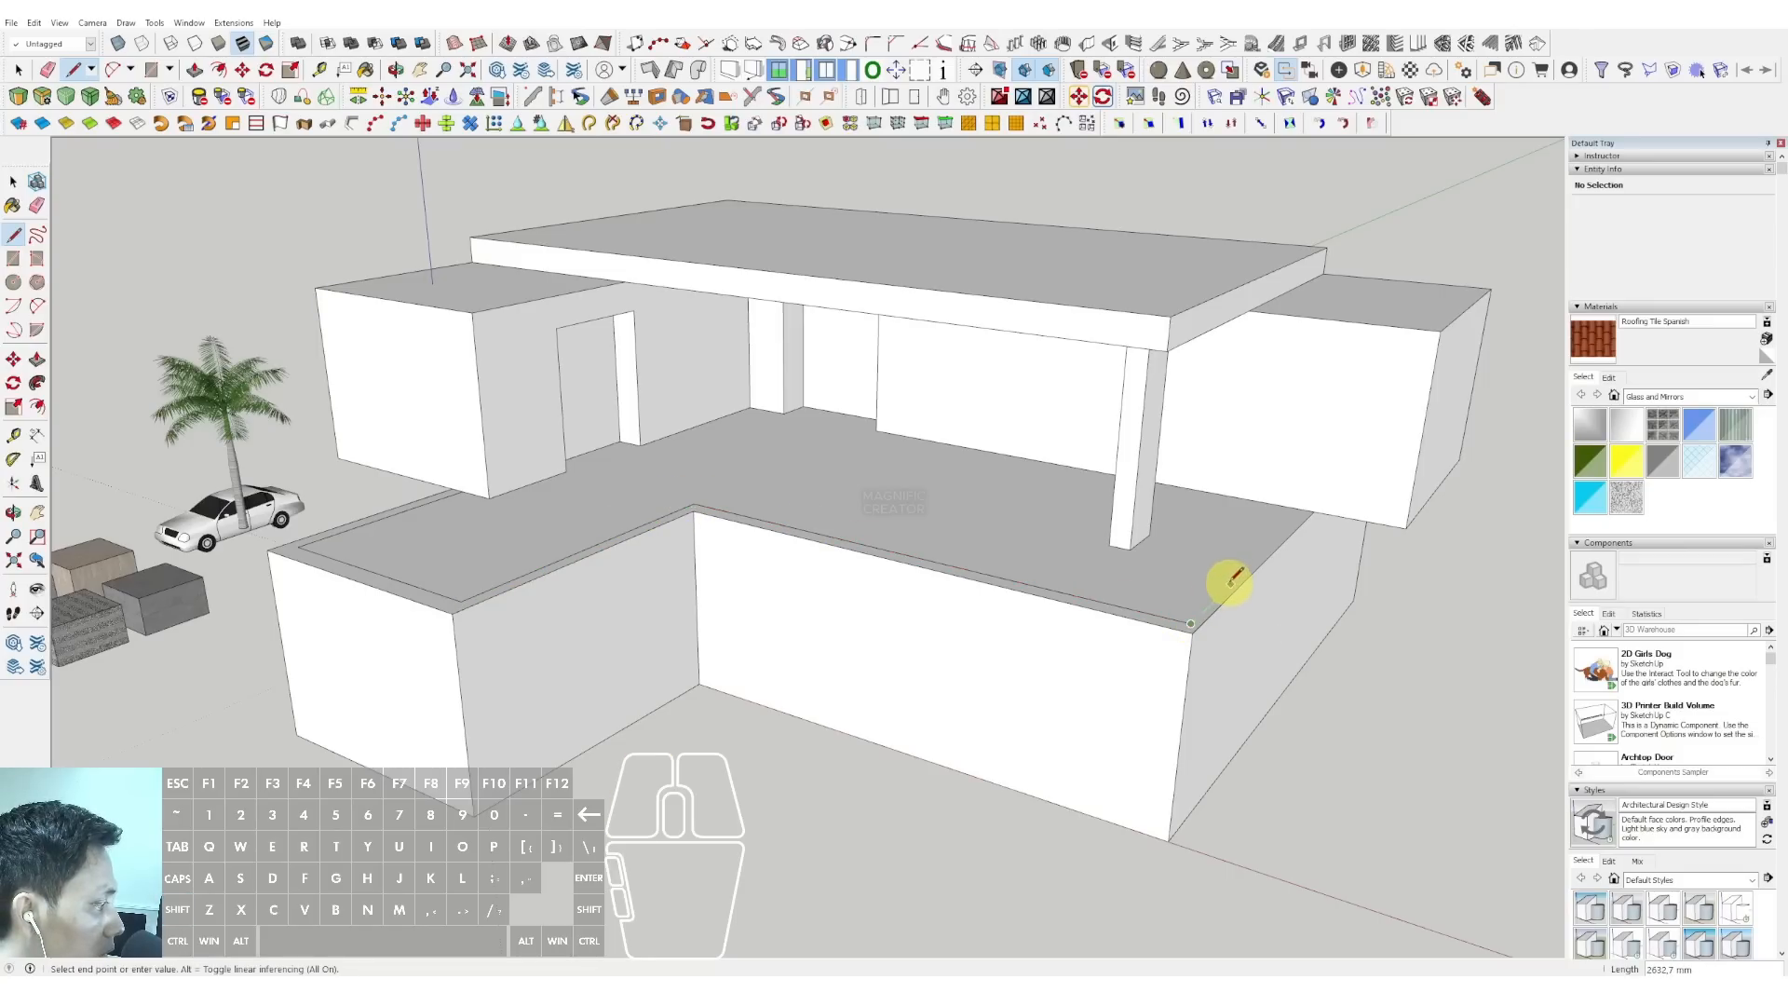
# - Offset the traced terrace lines to form a thin railing strip and close its end at the long upper-floor wall
pyautogui.press('space')
pyautogui.click(1290, 531)
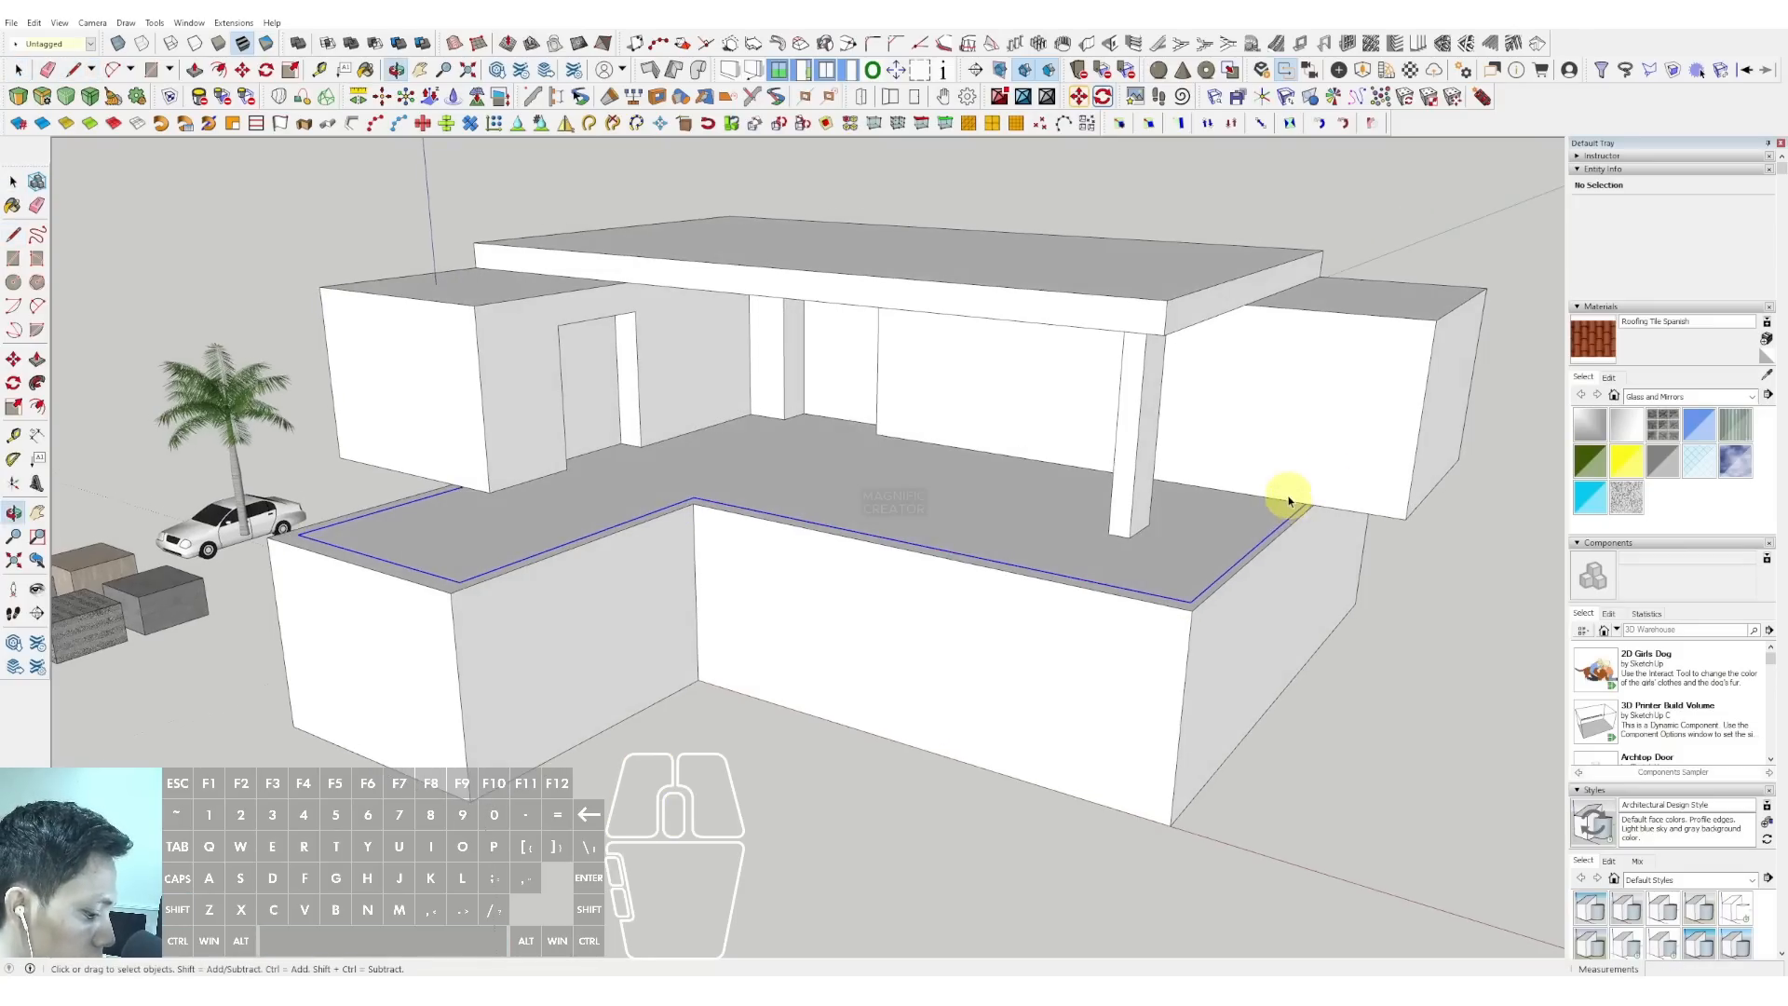
pyautogui.scroll(2, 1287, 526)
pyautogui.press('f')
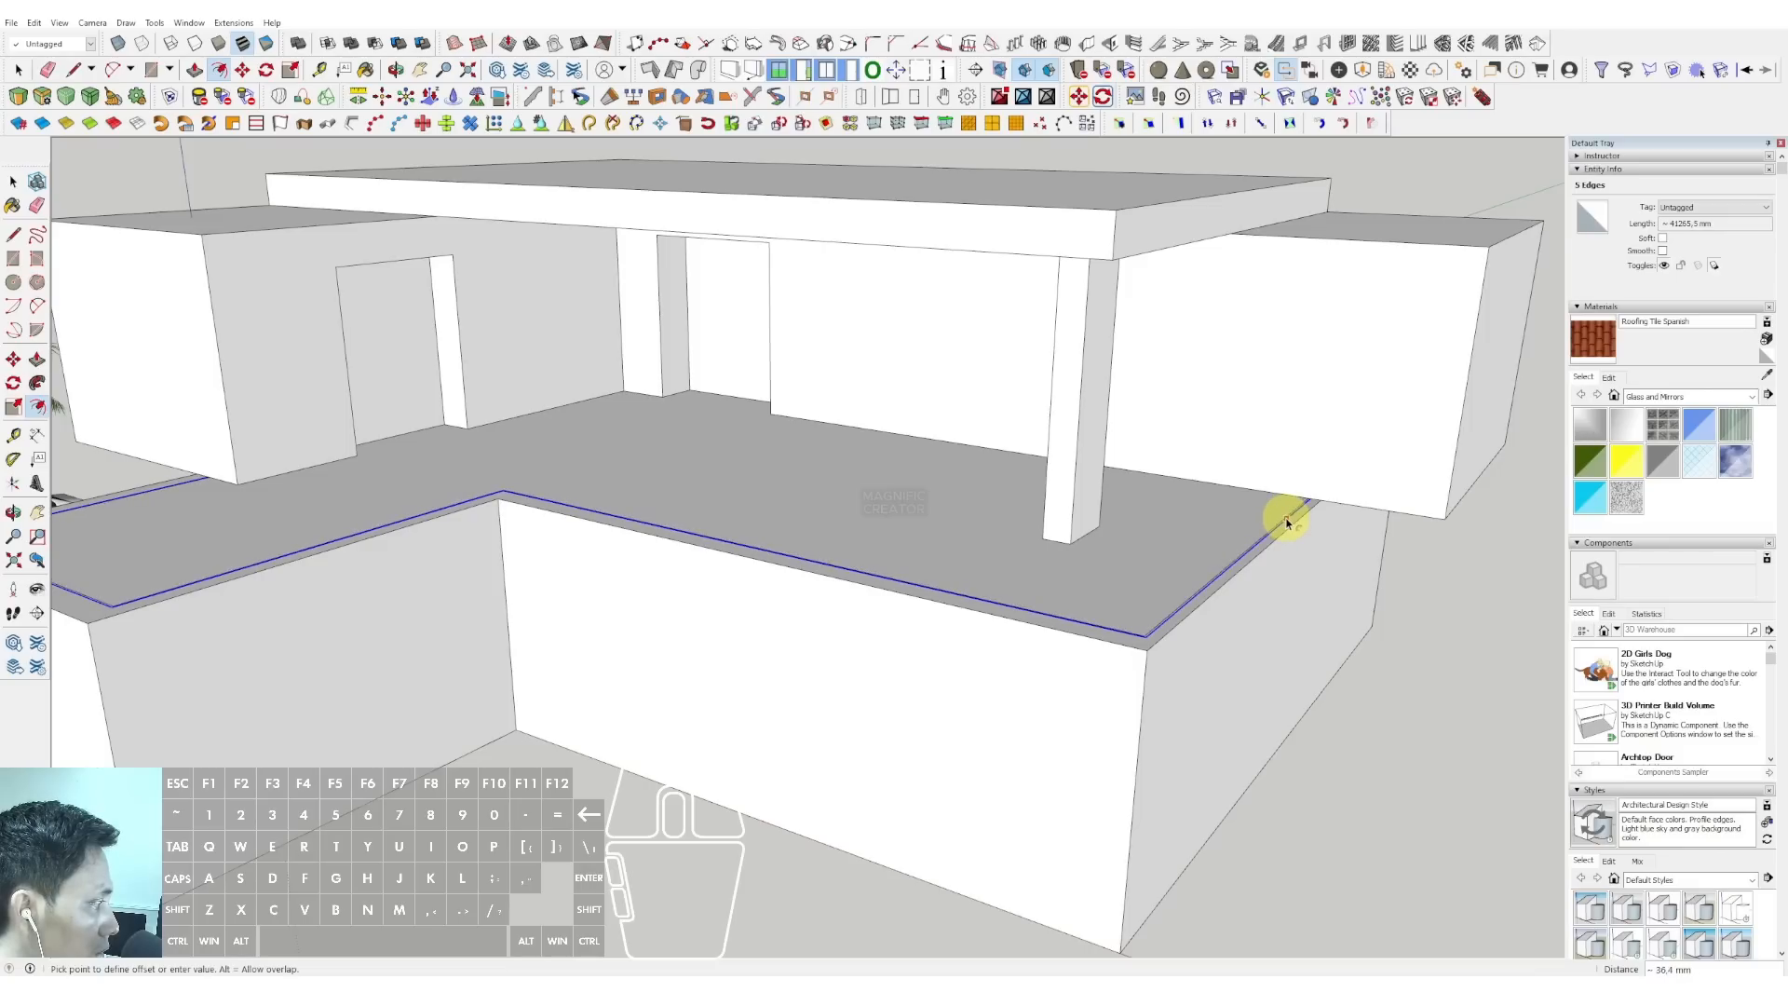
pyautogui.press('l')
pyautogui.scroll(5, 1299, 512)
pyautogui.click(1314, 489)
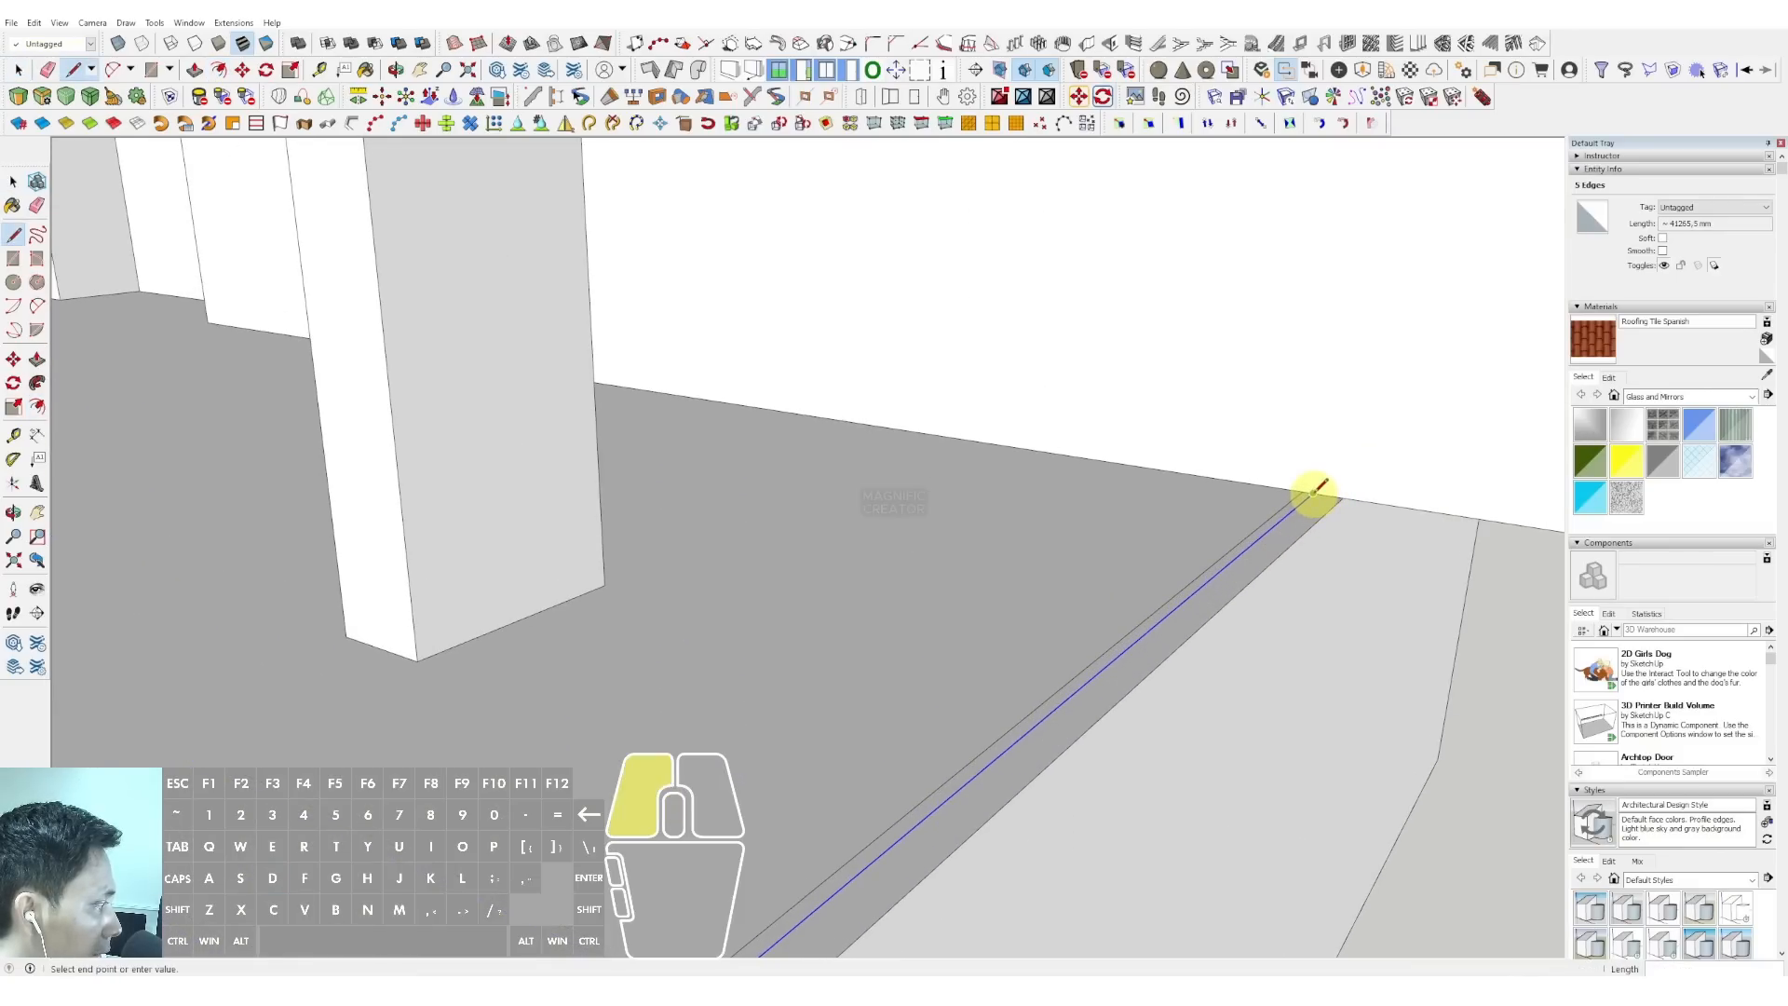
# - Close the railing strip's other end with a line beneath the short upper-floor wing
pyautogui.press('space')
pyautogui.scroll(-6, 1302, 491)
pyautogui.keyDown('shift'); pyautogui.moveTo(835, 496); pyautogui.dragTo(1351, 698, button='middle'); pyautogui.keyUp('shift')
pyautogui.scroll(4, 615, 674)
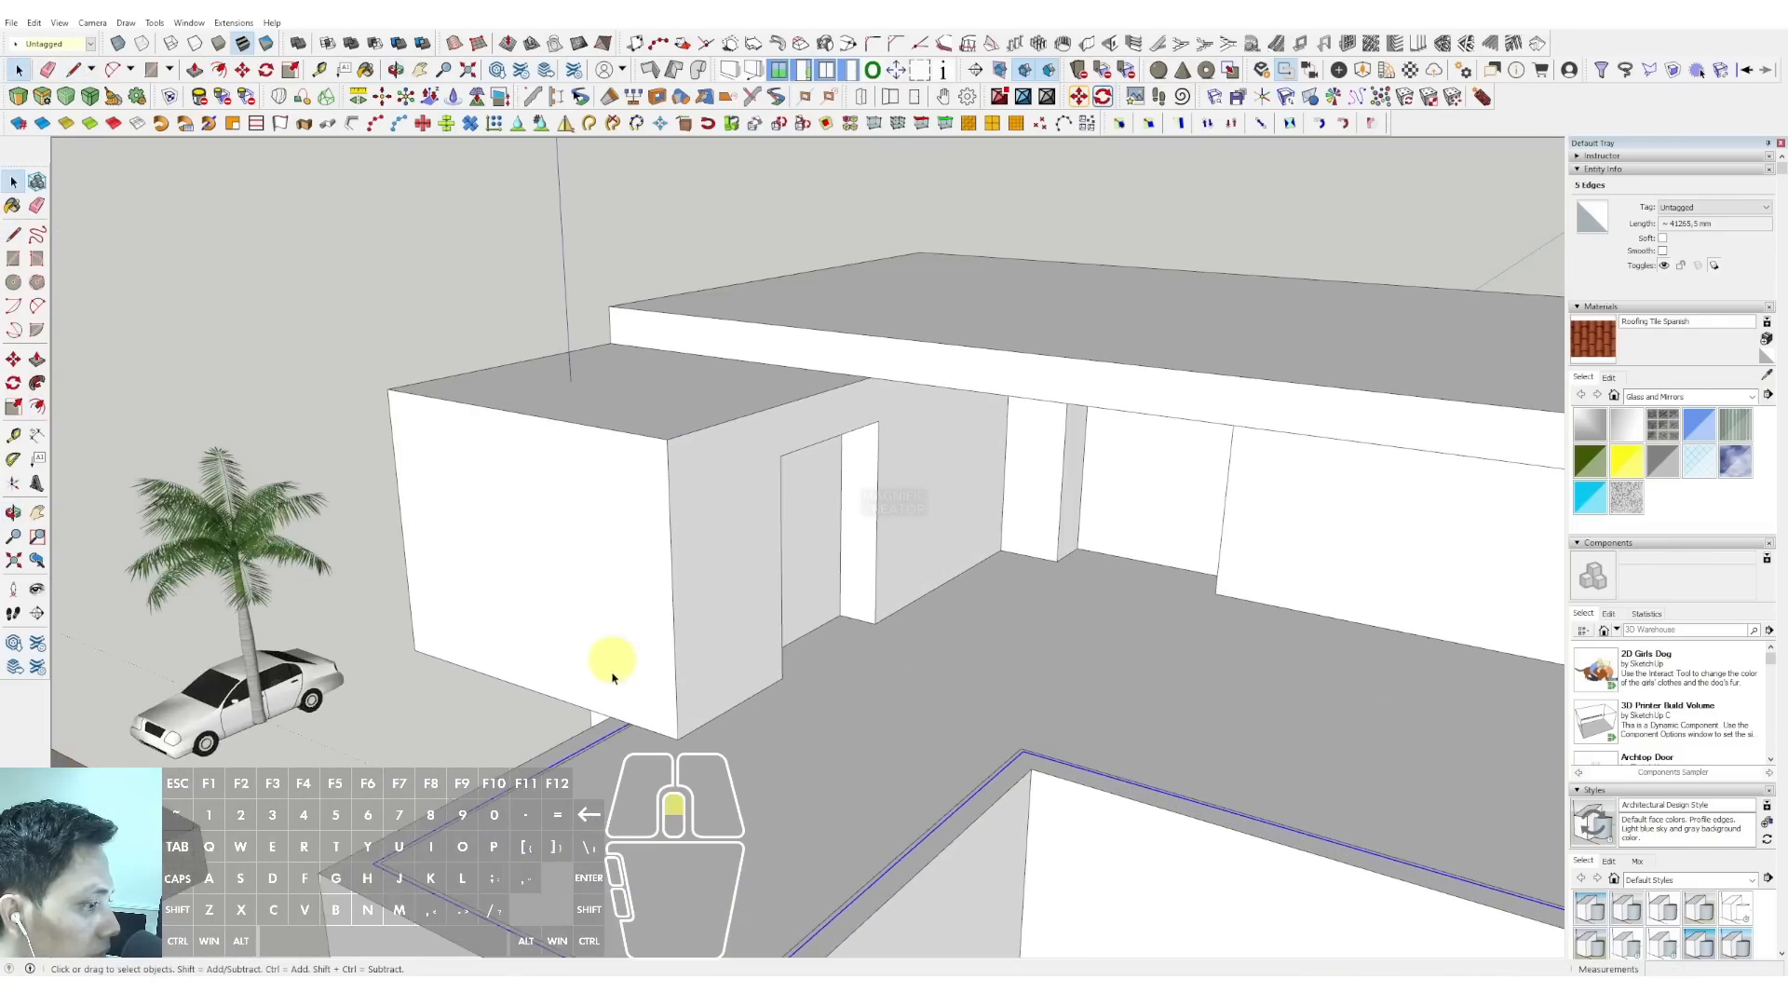
pyautogui.press('l')
pyautogui.scroll(2, 641, 741)
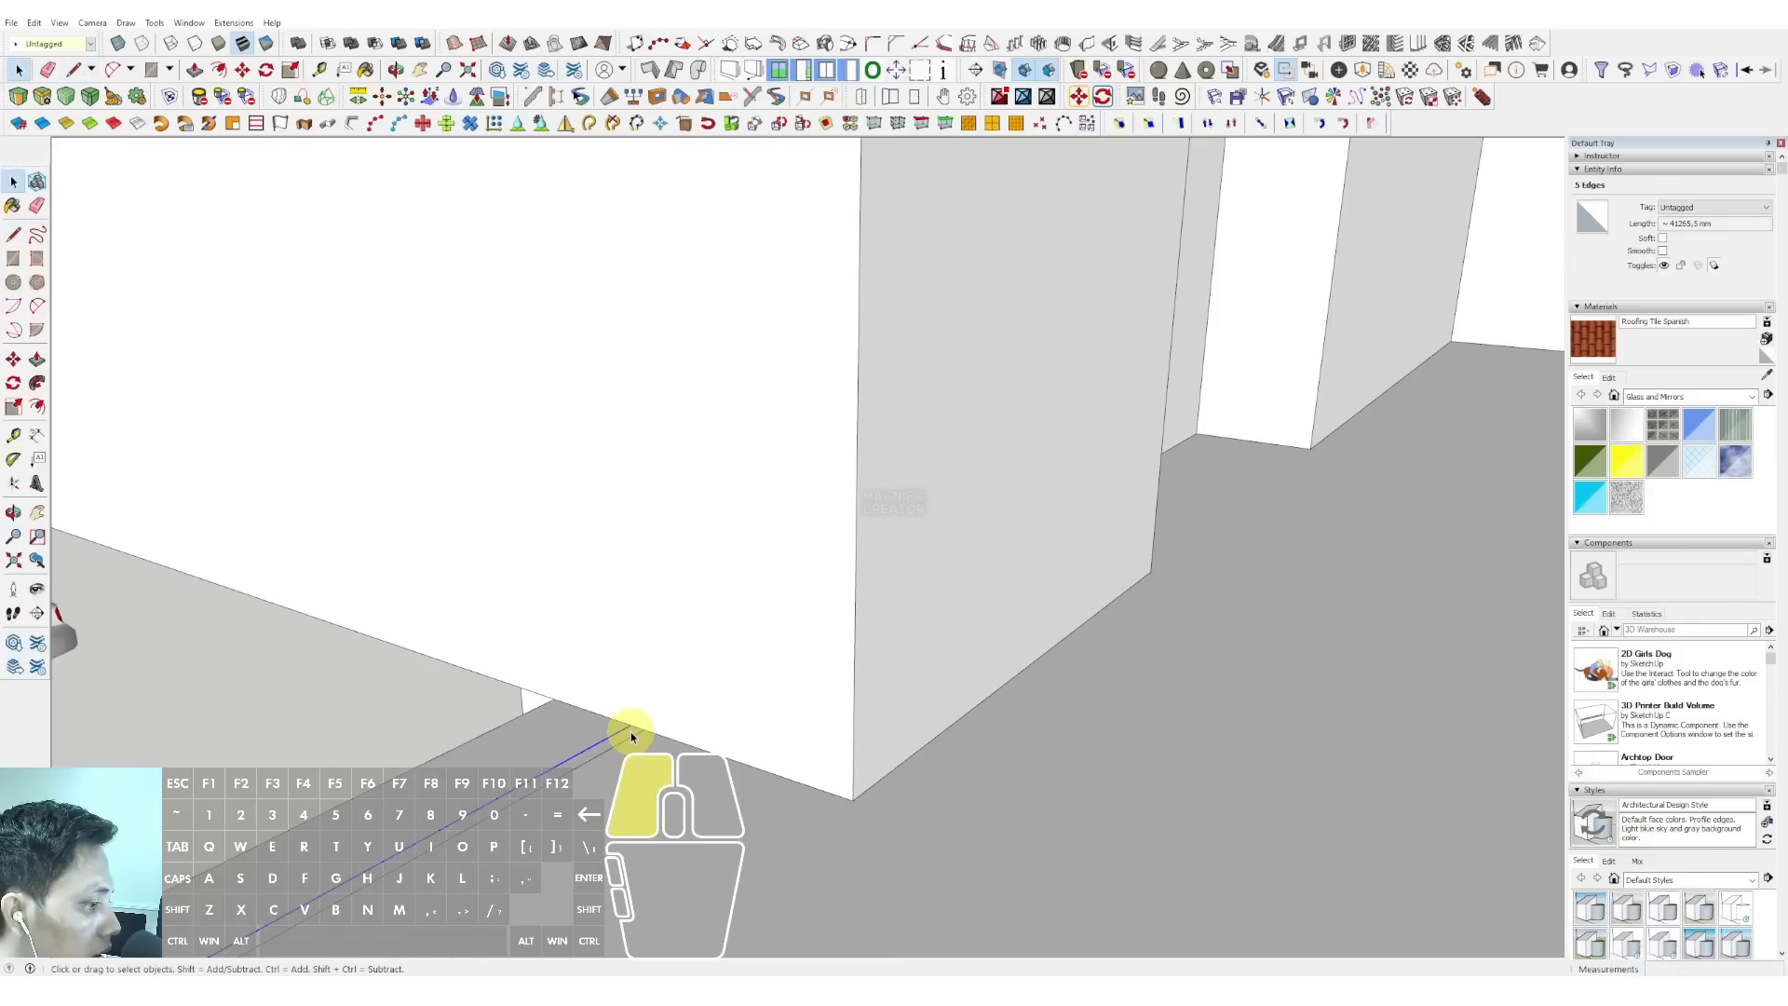
# - Push/Pull the thin railing strip up about 1.06 m around the terrace
pyautogui.press('v')
pyautogui.scroll(-4, 679, 508)
pyautogui.scroll(-2, 675, 495)
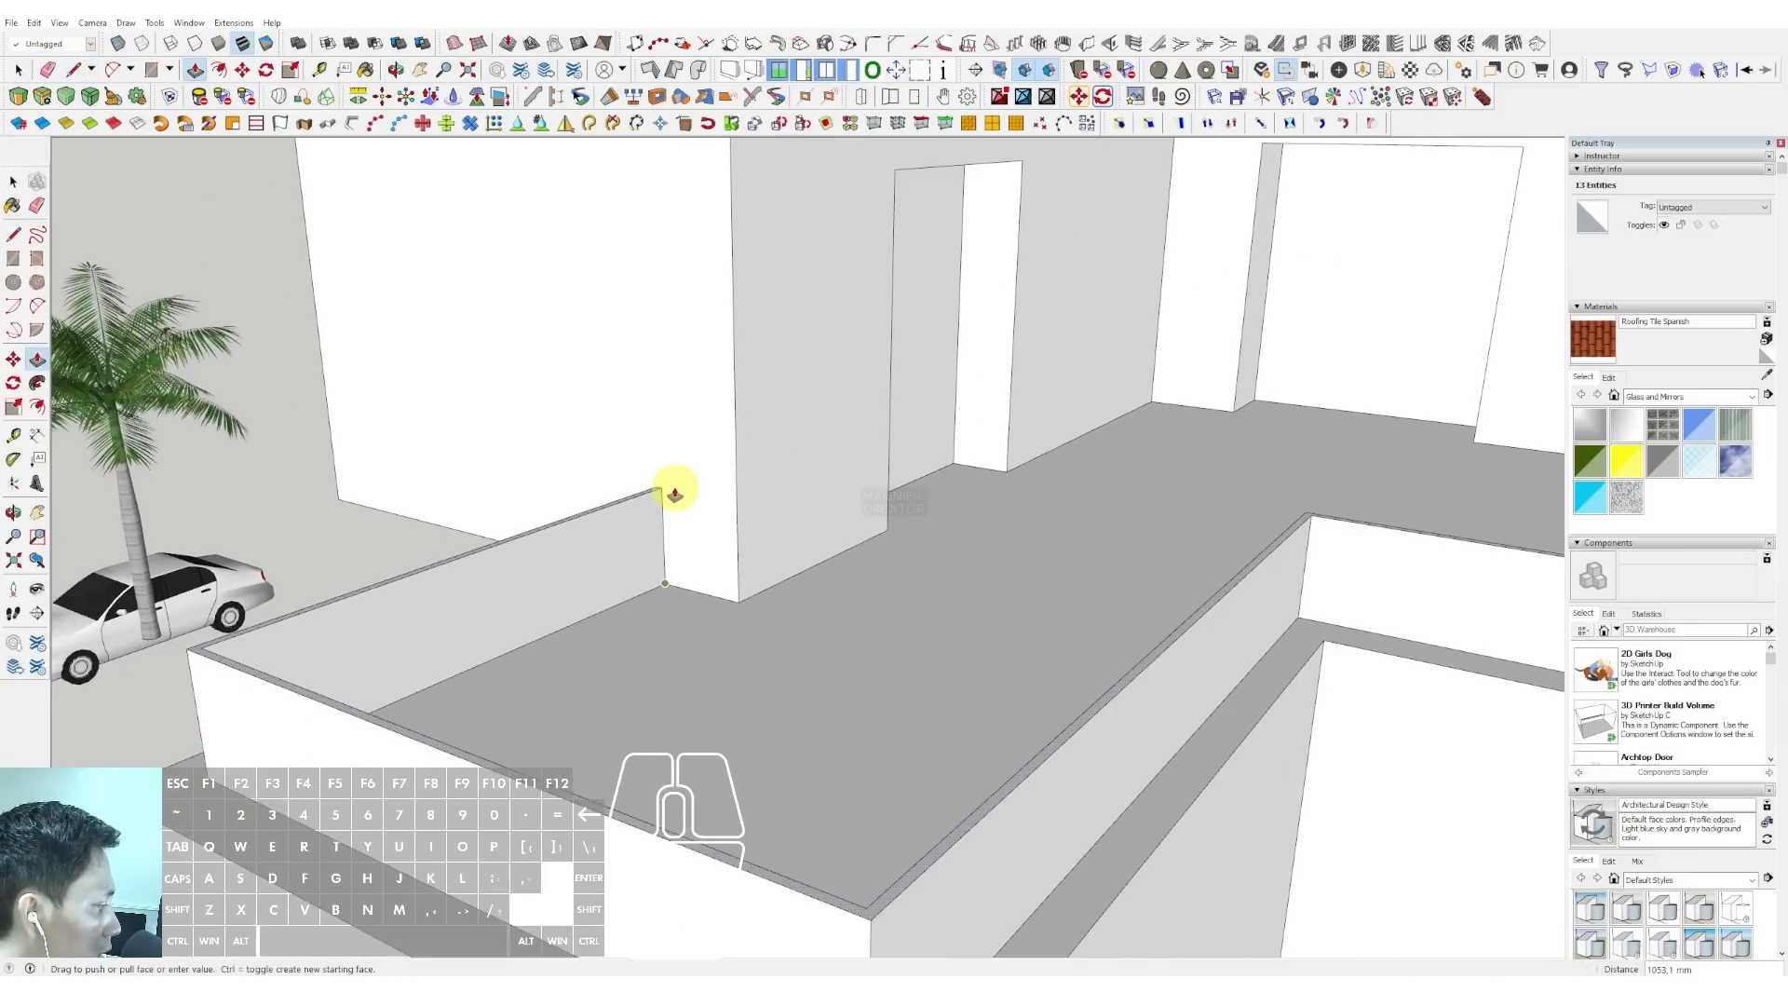
pyautogui.click(672, 493)
# - Group the terrace railing and paint it with Translucent Glass Blue
pyautogui.press('space')
pyautogui.tripleClick(658, 523)
pyautogui.hotkey('ctrl', 'g')
pyautogui.scroll(-4, 678, 530)
pyautogui.scroll(-2, 677, 530)
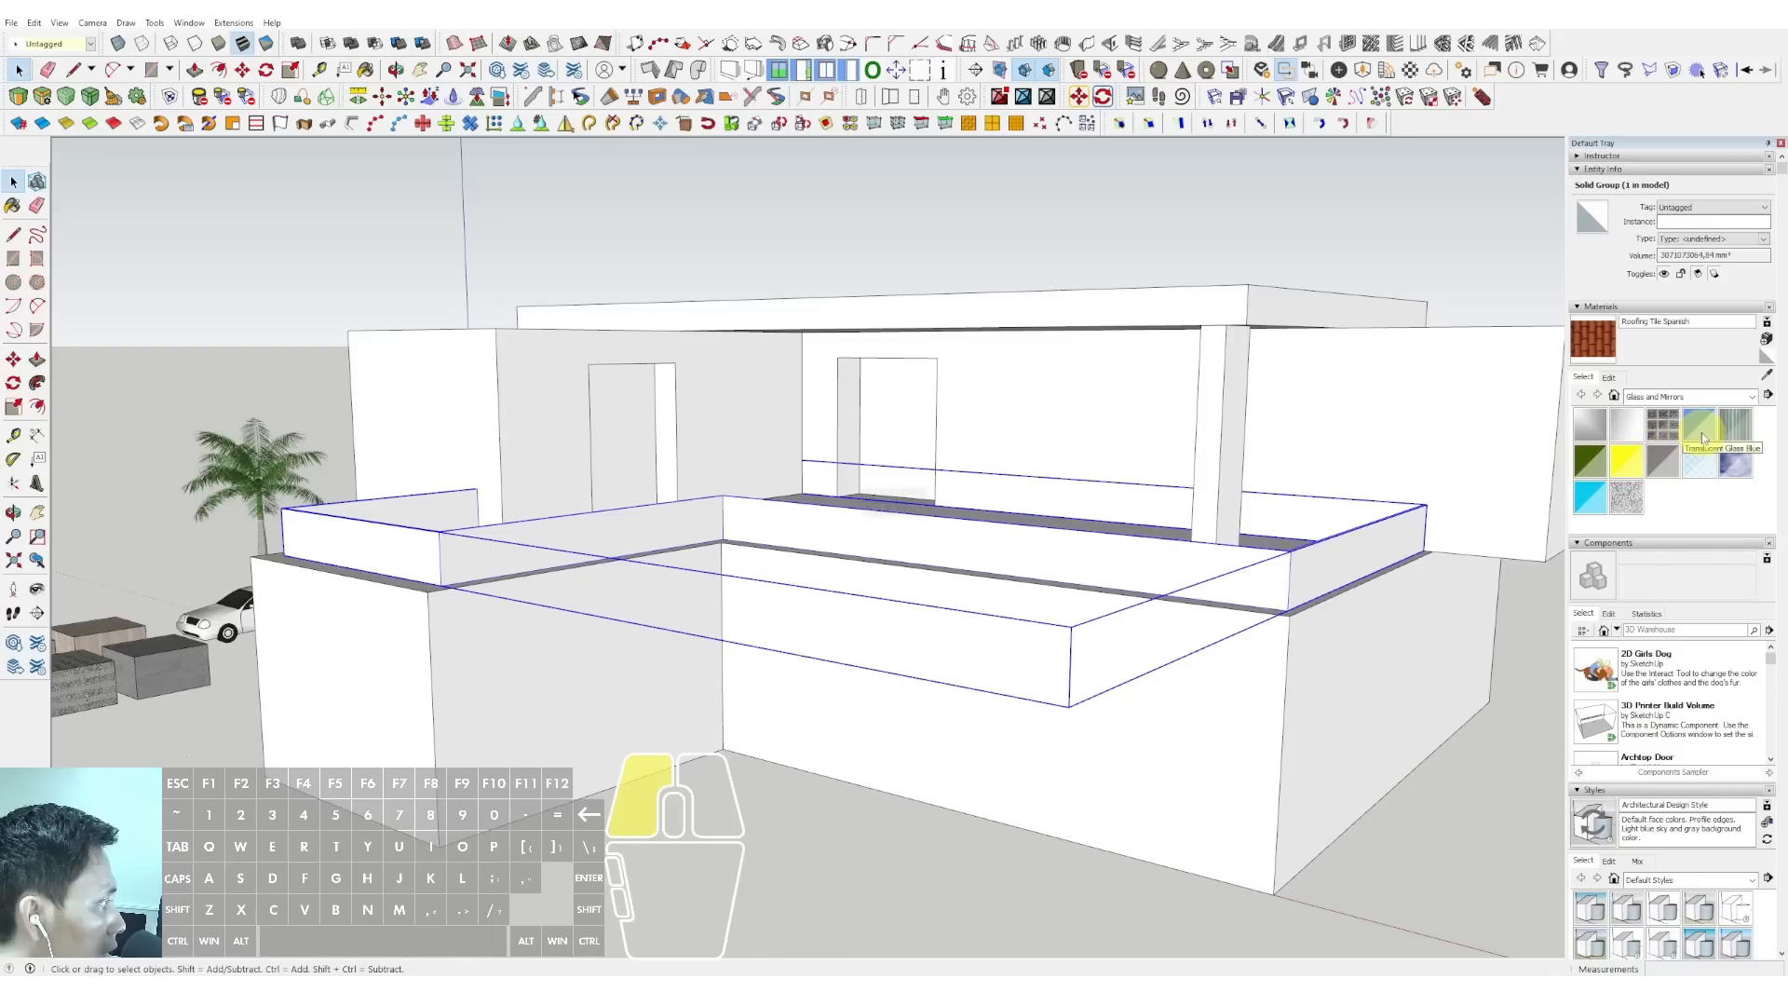
pyautogui.click(1703, 437)
pyautogui.click(1259, 571)
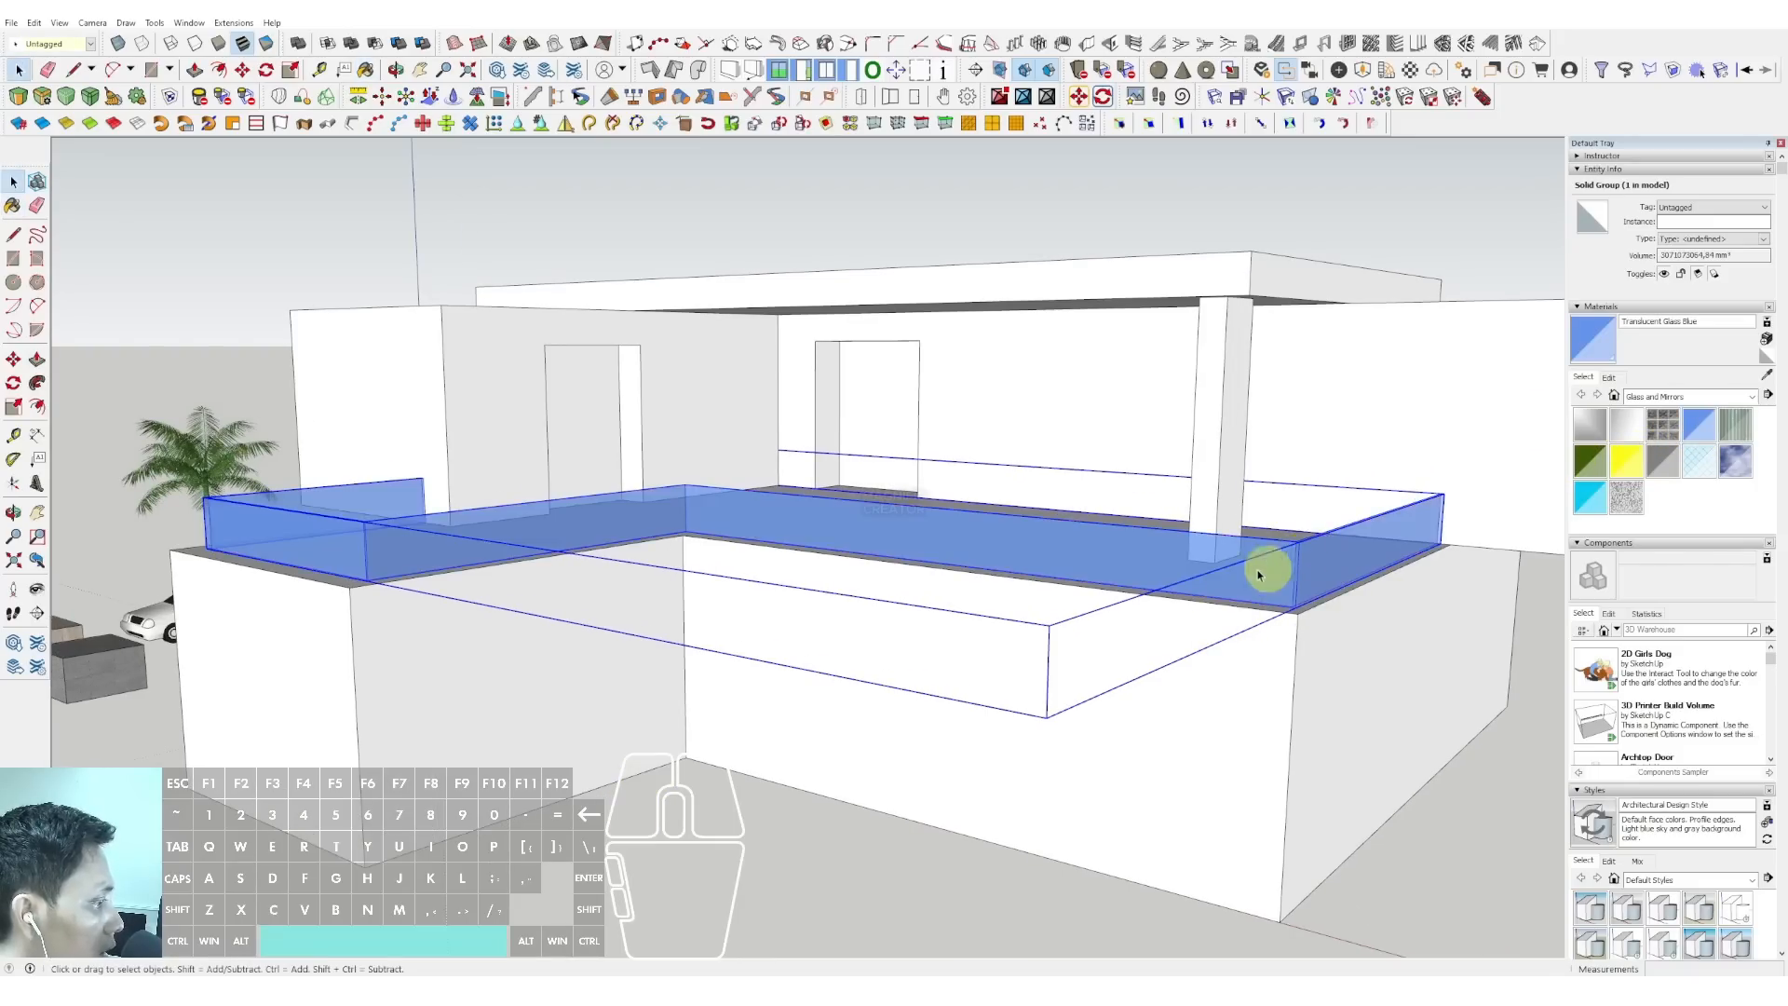
# - In the ground-floor group, draw an opening about 10.9 m by 4 m on the front wall and push it inward about 2.3 m
pyautogui.moveTo(1259, 571)
pyautogui.mouseDown(button='middle')
pyautogui.moveTo(902, 451)
pyautogui.moveTo(843, 537)
pyautogui.moveTo(845, 513)
pyautogui.mouseUp(button='middle')
pyautogui.tripleClick(822, 527)
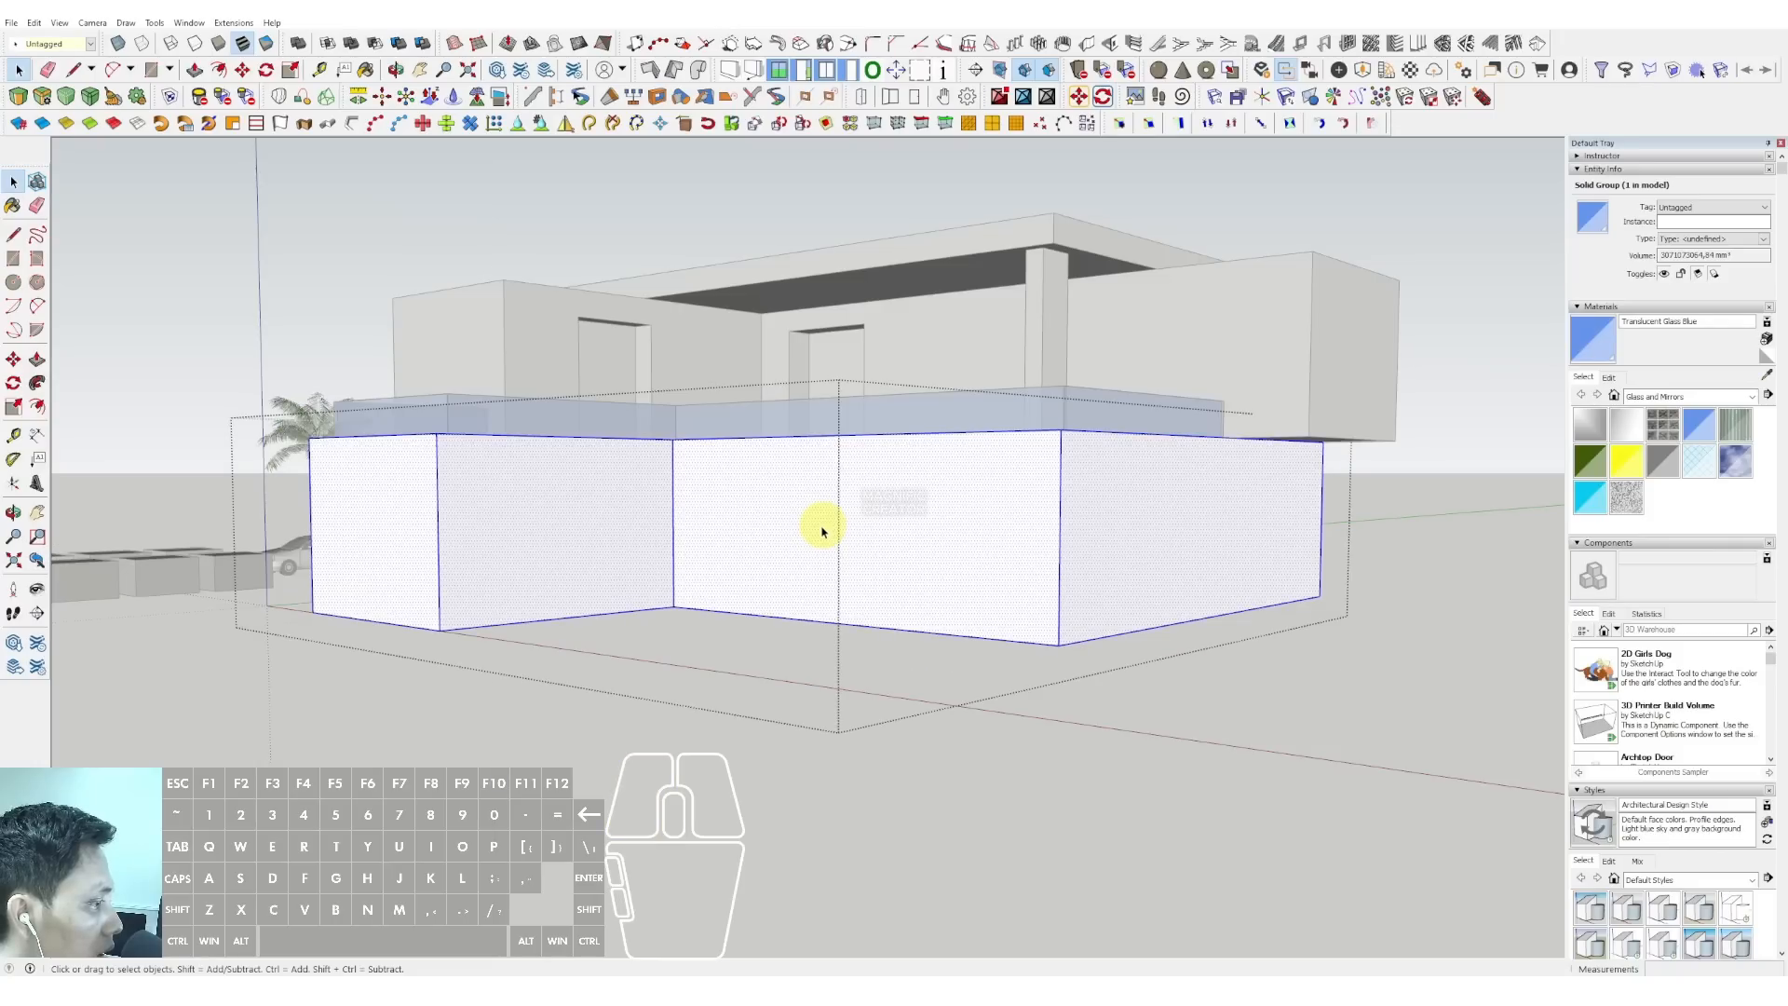
pyautogui.press('r')
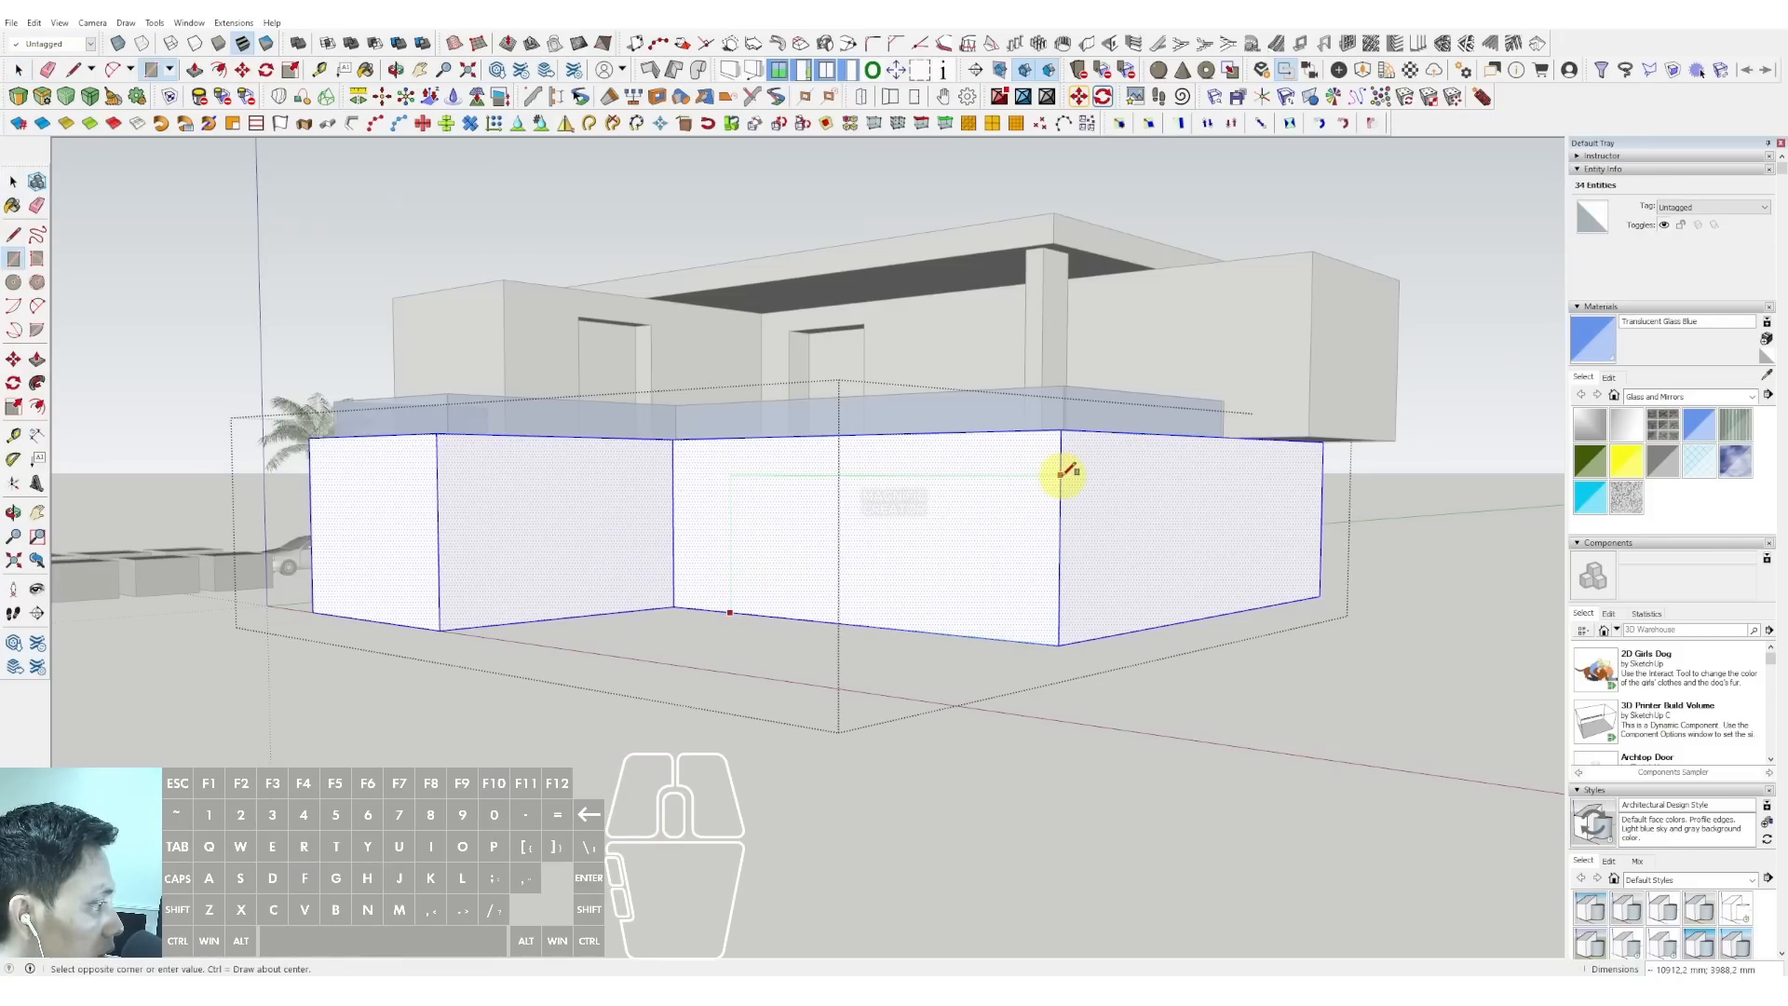
pyautogui.press('p')
pyautogui.click(1051, 541)
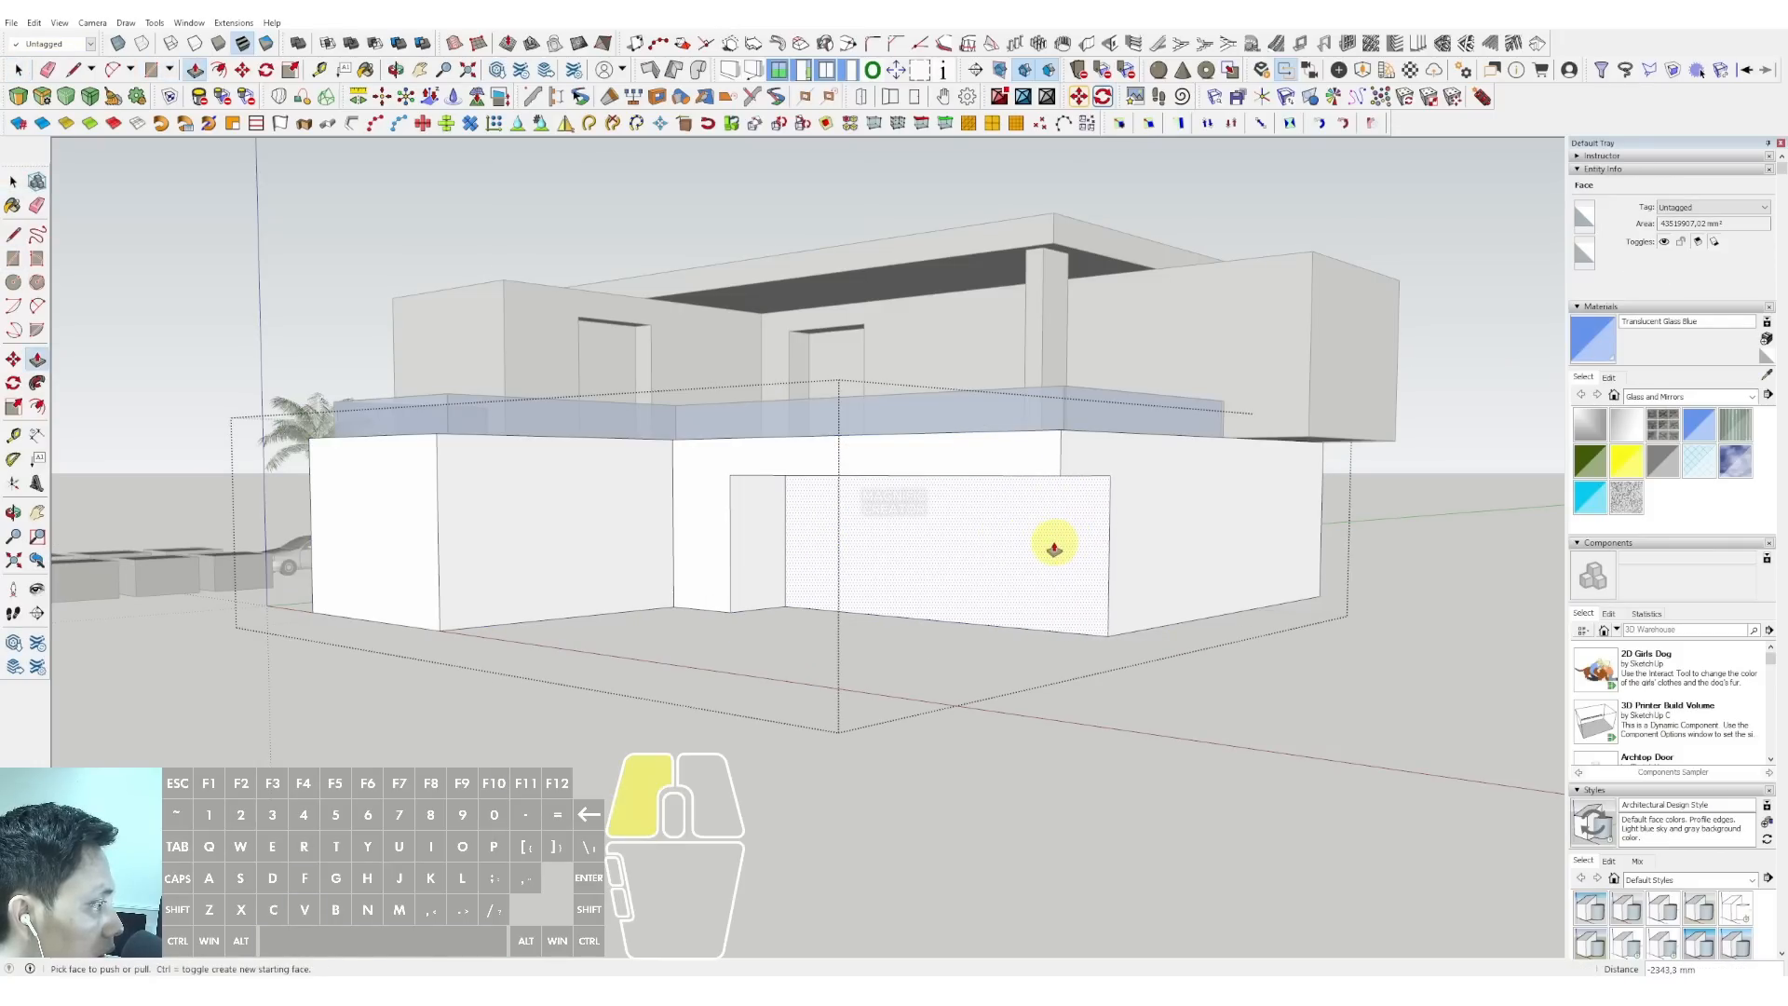
# - Draw a matching opening on the ground floor's side wall and push it inward to wrap the recess around the corner
pyautogui.scroll(-1, 1055, 549)
pyautogui.moveTo(1054, 548); pyautogui.dragTo(984, 591, button='middle')
pyautogui.press('space')
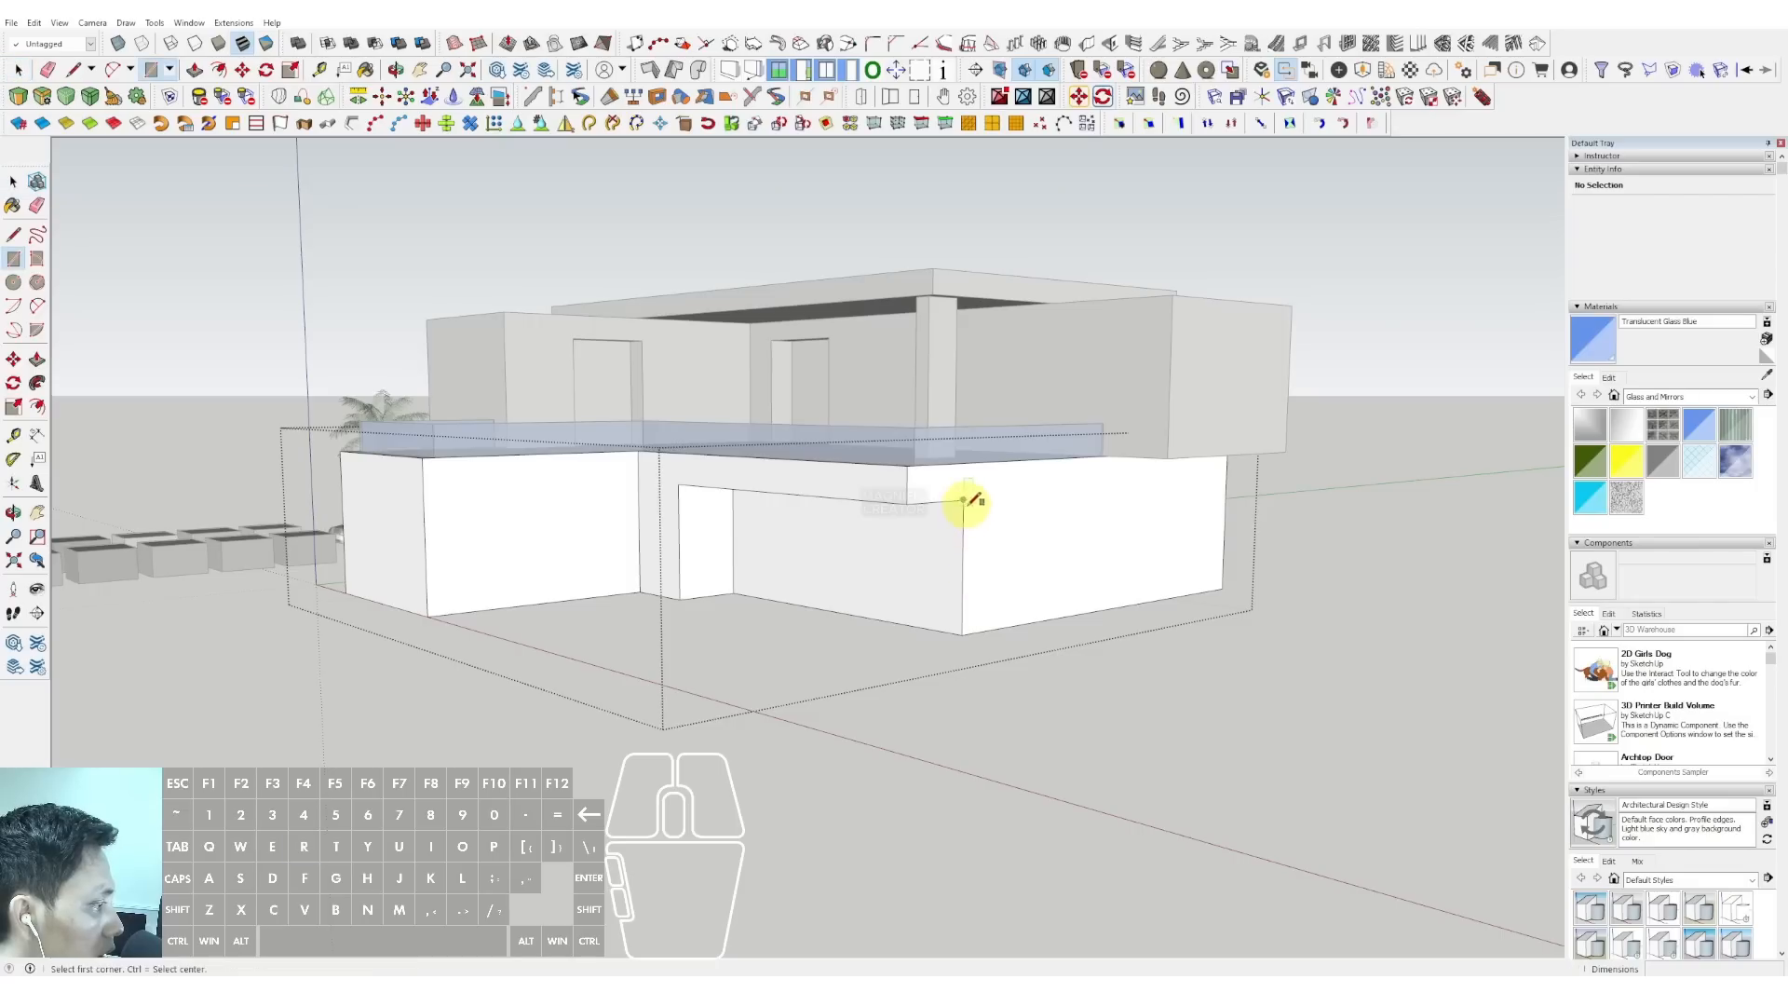
pyautogui.click(1127, 606)
pyautogui.press('p')
pyautogui.click(1067, 568)
pyautogui.click(1042, 559)
pyautogui.press('space')
pyautogui.scroll(-1, 1047, 559)
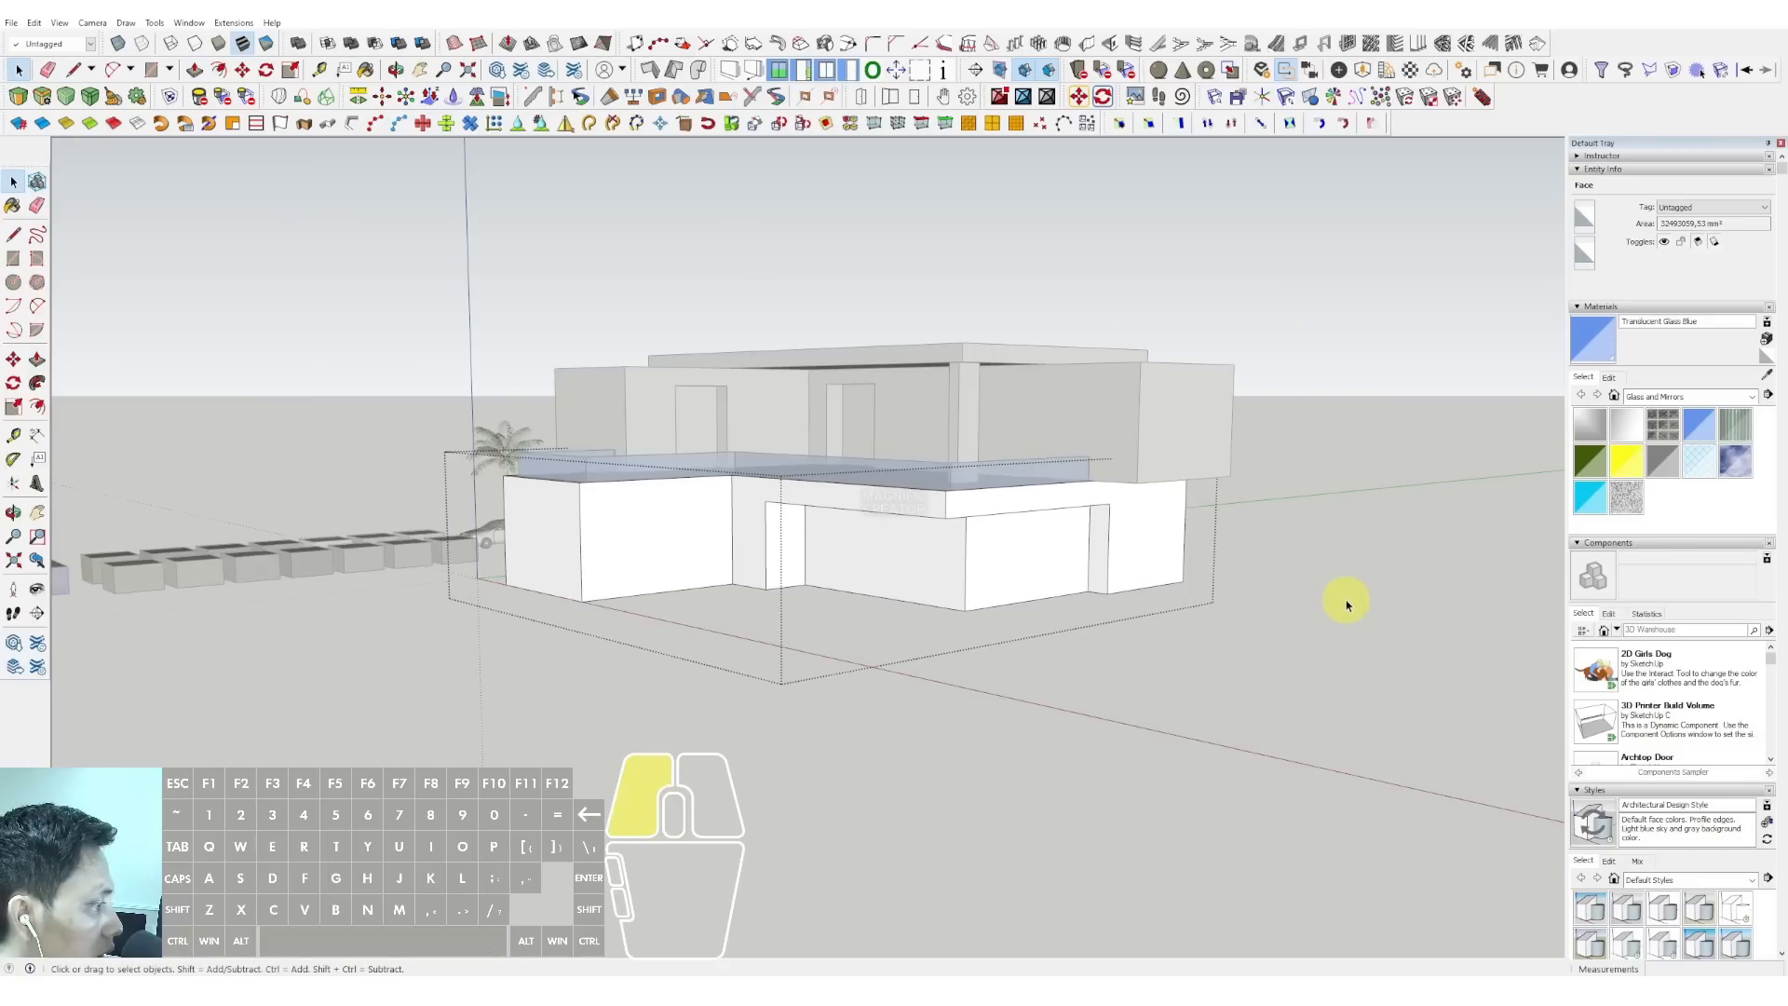
pyautogui.click(1347, 605)
# - Paint both recessed walls of the ground-floor corner opening with Translucent Glass Blue
pyautogui.scroll(2, 1034, 569)
pyautogui.moveTo(1099, 503); pyautogui.dragTo(1268, 443, button='middle')
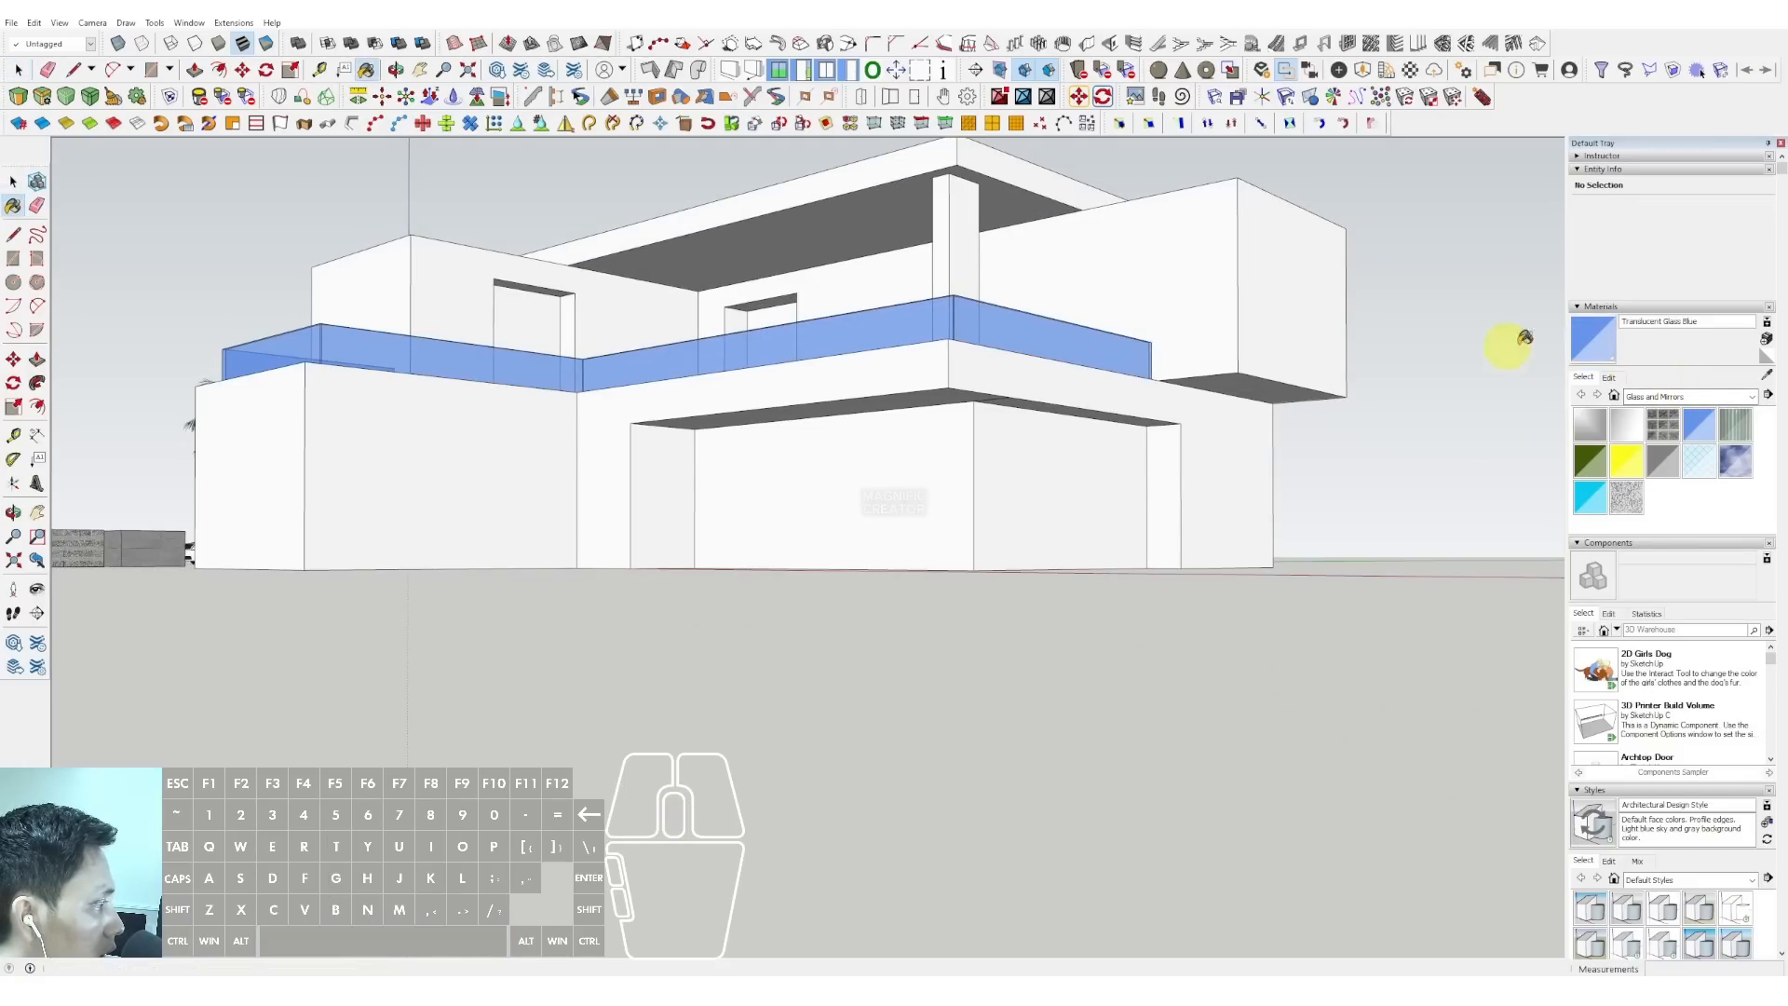
pyautogui.moveTo(1077, 453); pyautogui.dragTo(1070, 512, button='middle')
pyautogui.press('space')
pyautogui.tripleClick(1030, 507)
pyautogui.press('b')
pyautogui.click(1030, 522)
pyautogui.click(878, 529)
pyautogui.press('space')
pyautogui.scroll(-2, 899, 536)
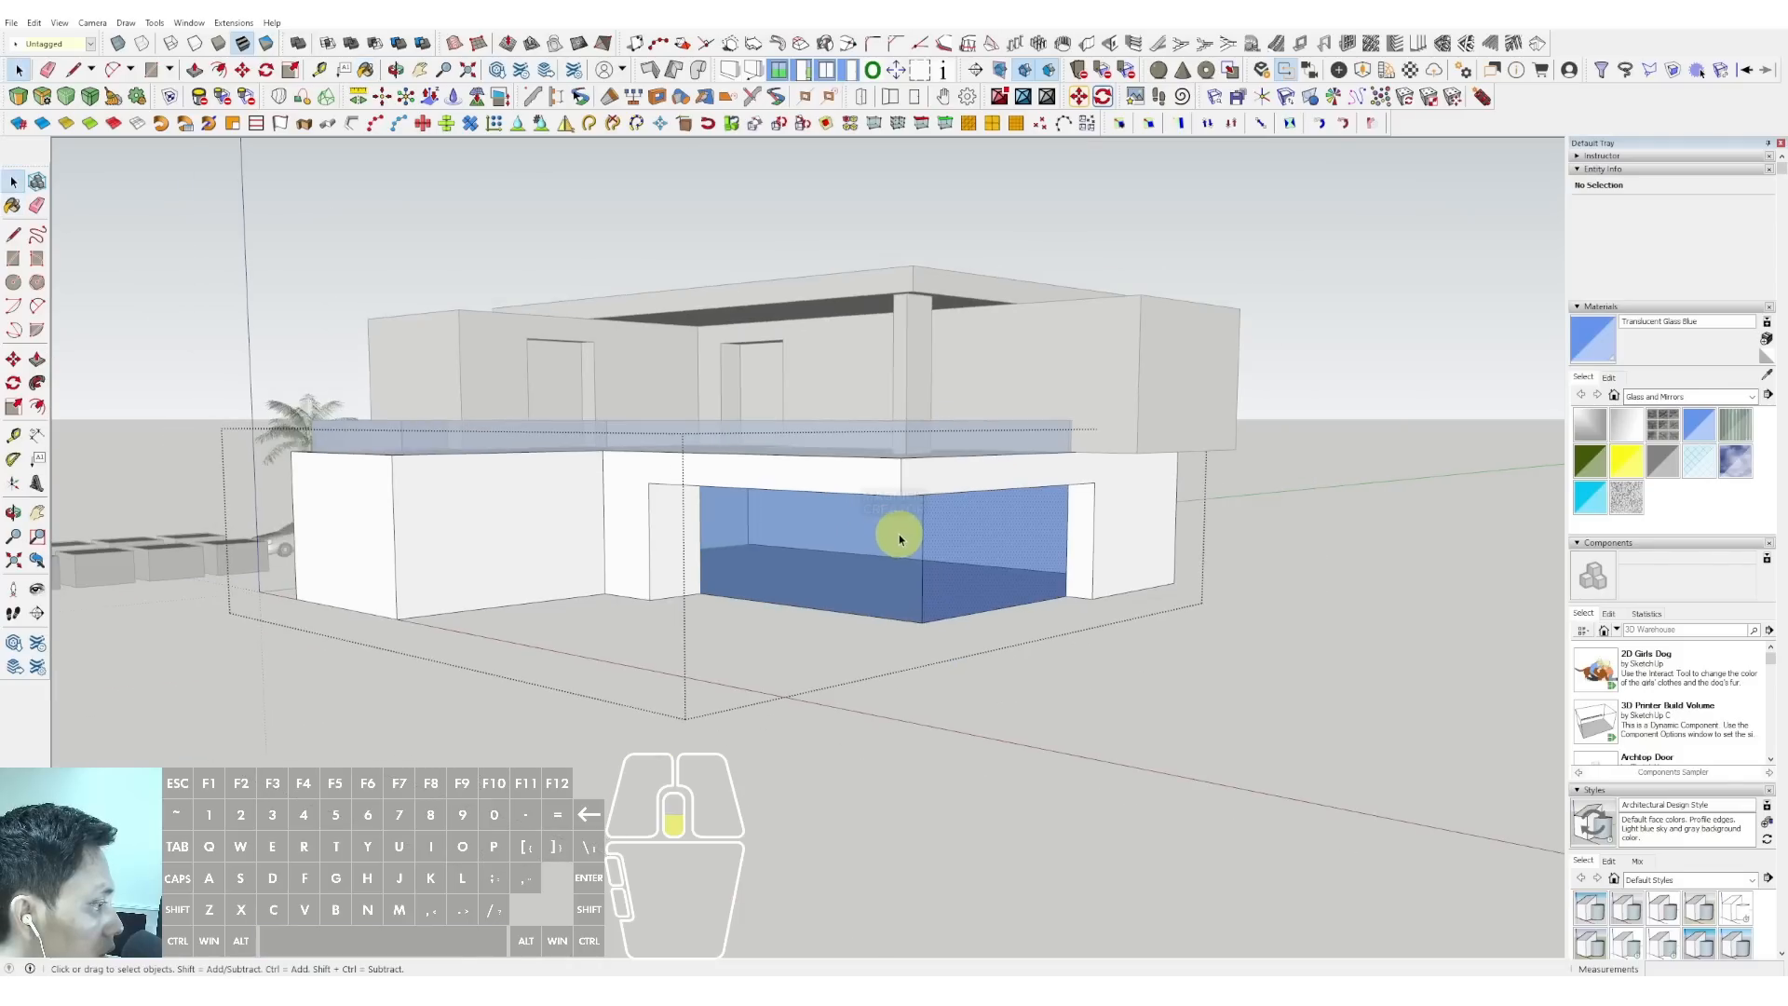
pyautogui.scroll(-1, 900, 539)
pyautogui.click(1285, 456)
# - Draw a base rectangle beneath the house and scale it outward on two sides
pyautogui.moveTo(1285, 455); pyautogui.dragTo(889, 459, button='middle')
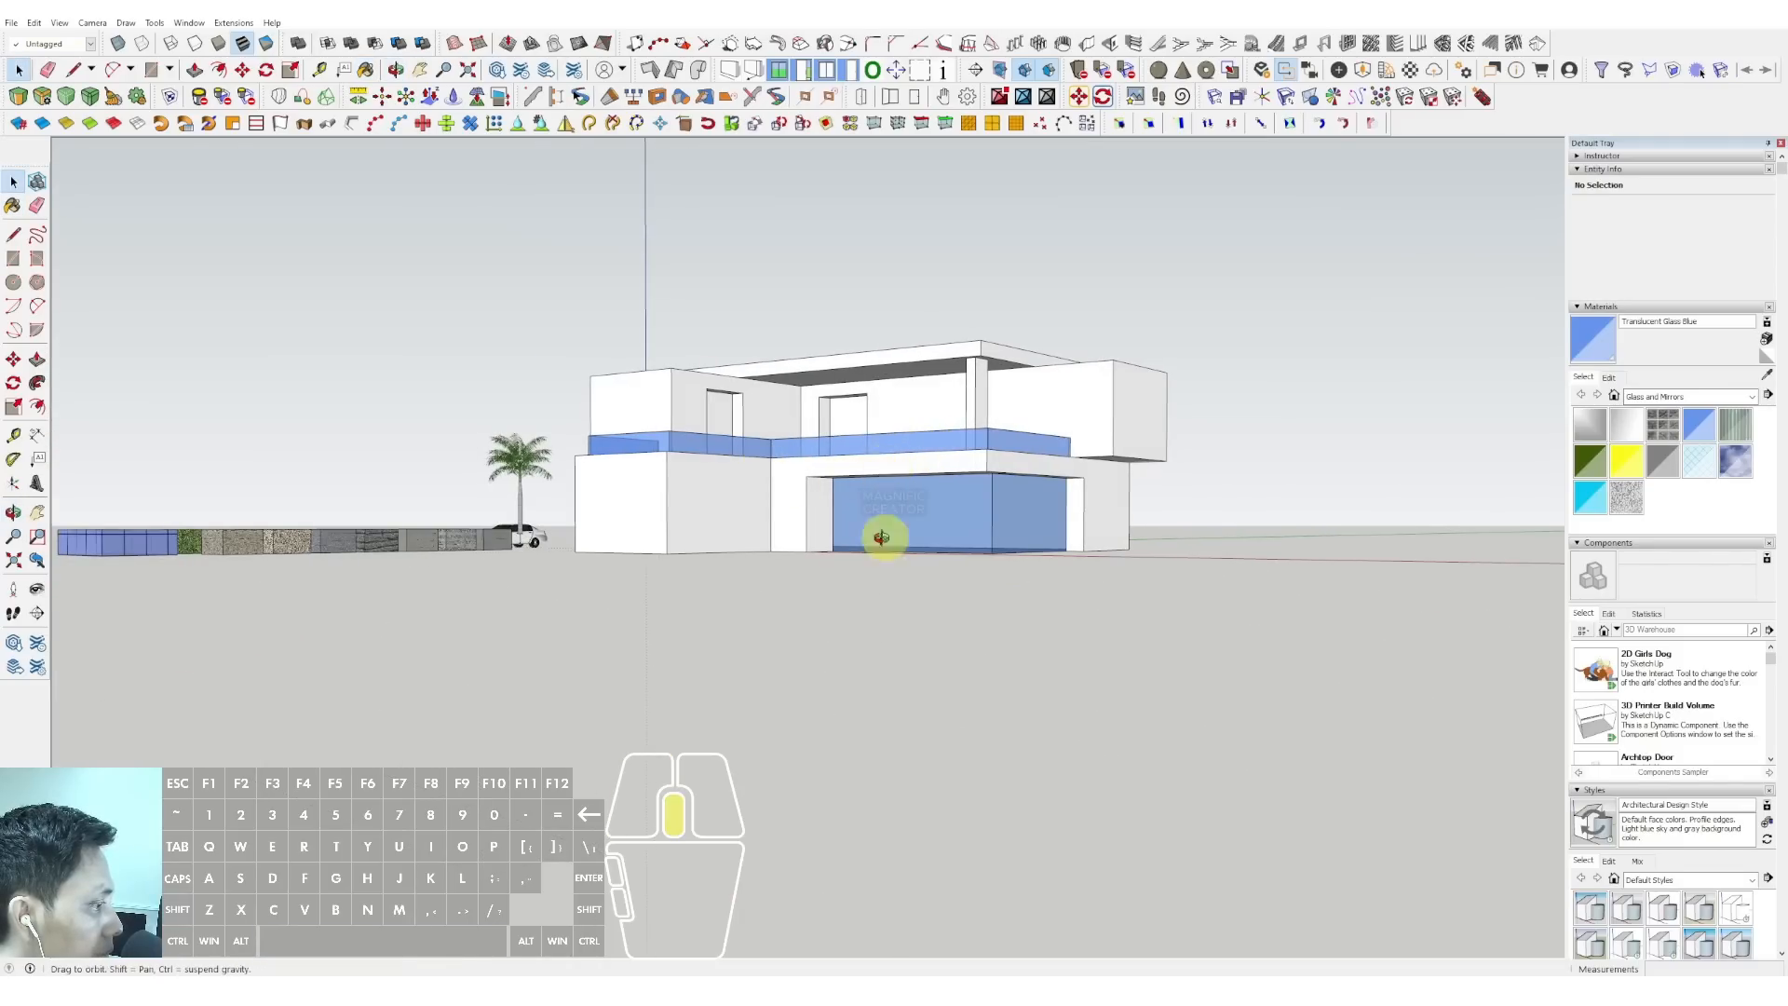
pyautogui.moveTo(881, 536); pyautogui.dragTo(842, 521, button='middle')
pyautogui.press('r')
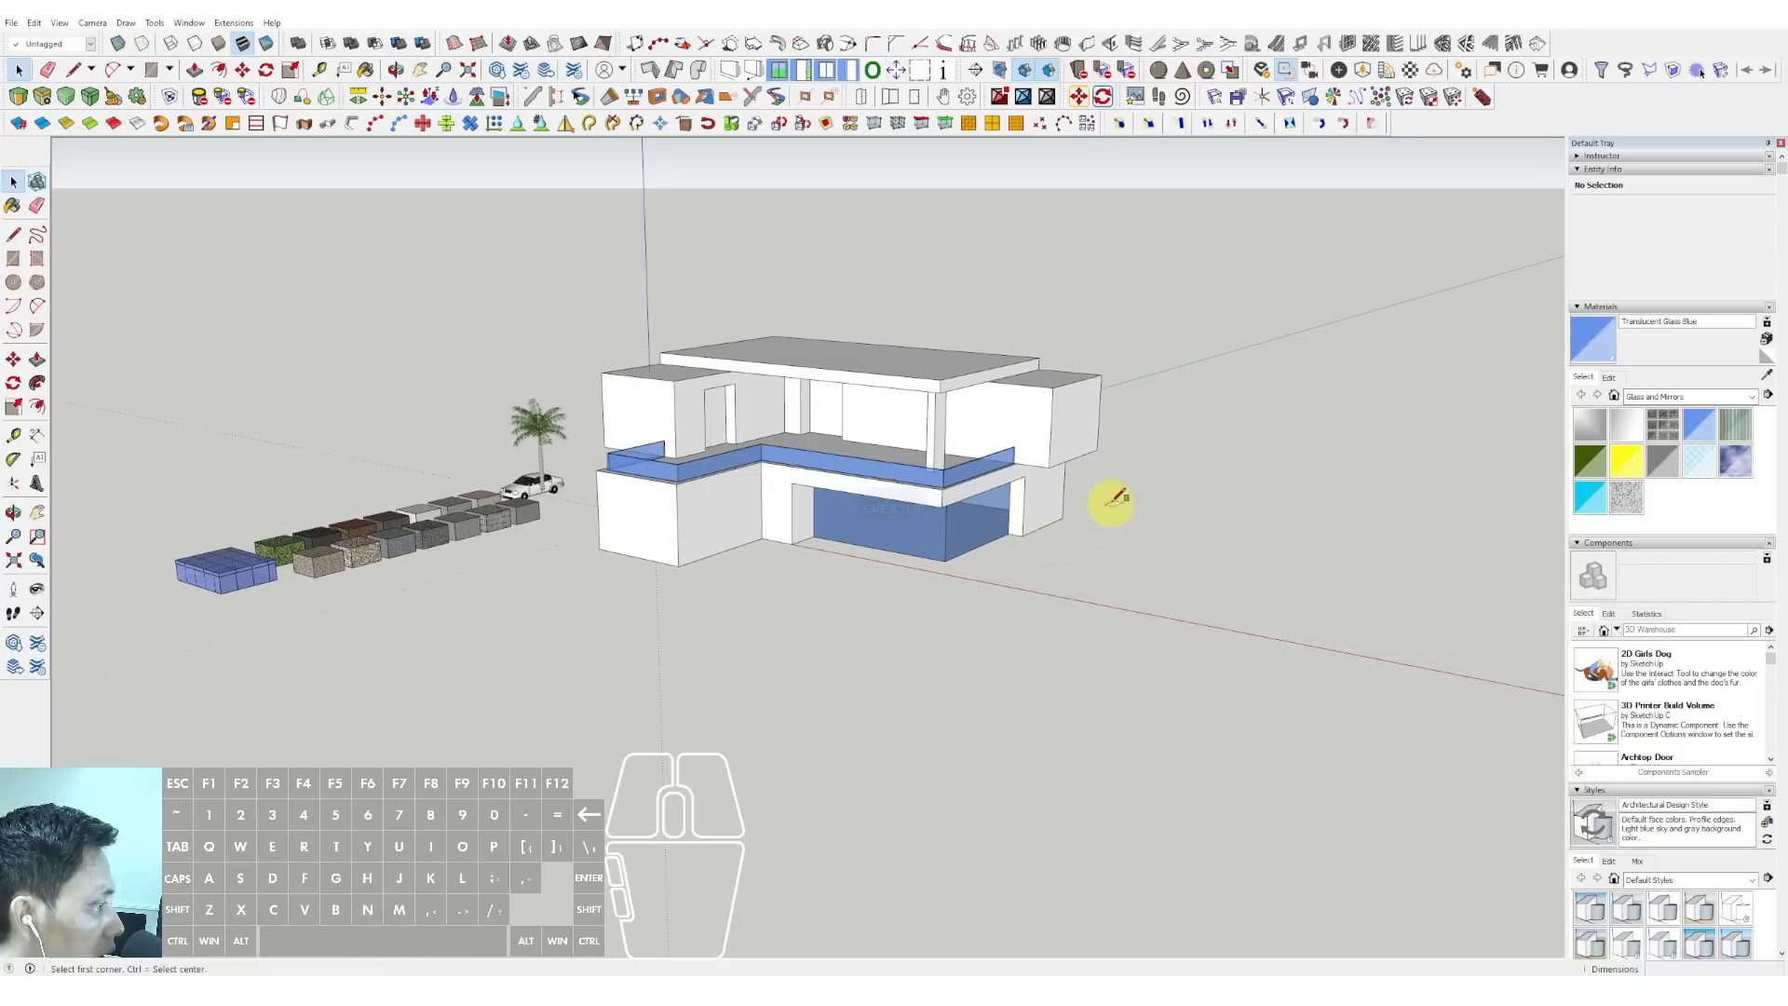
pyautogui.click(1149, 485)
pyautogui.click(391, 586)
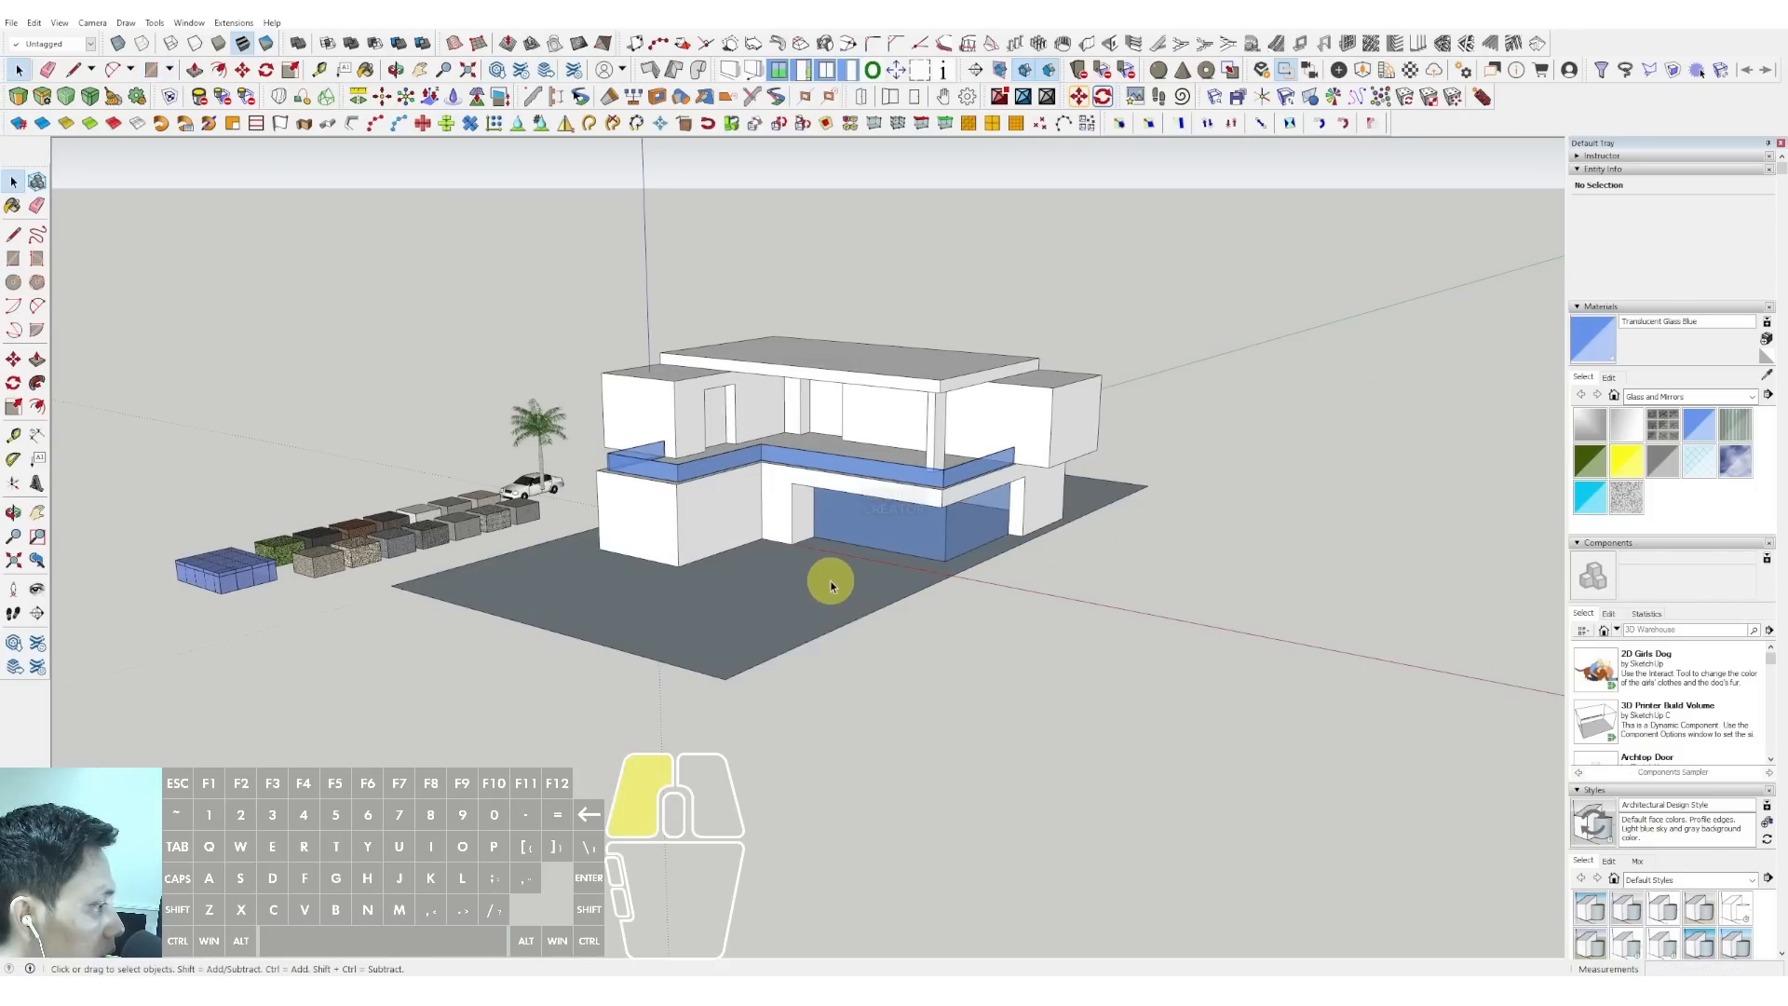
pyautogui.press('s')
pyautogui.moveTo(989, 558); pyautogui.dragTo(1019, 562)
pyautogui.moveTo(545, 551); pyautogui.dragTo(915, 559, button='middle')
pyautogui.moveTo(609, 531); pyautogui.dragTo(557, 525)
pyautogui.press('space')
pyautogui.scroll(2, 555, 515)
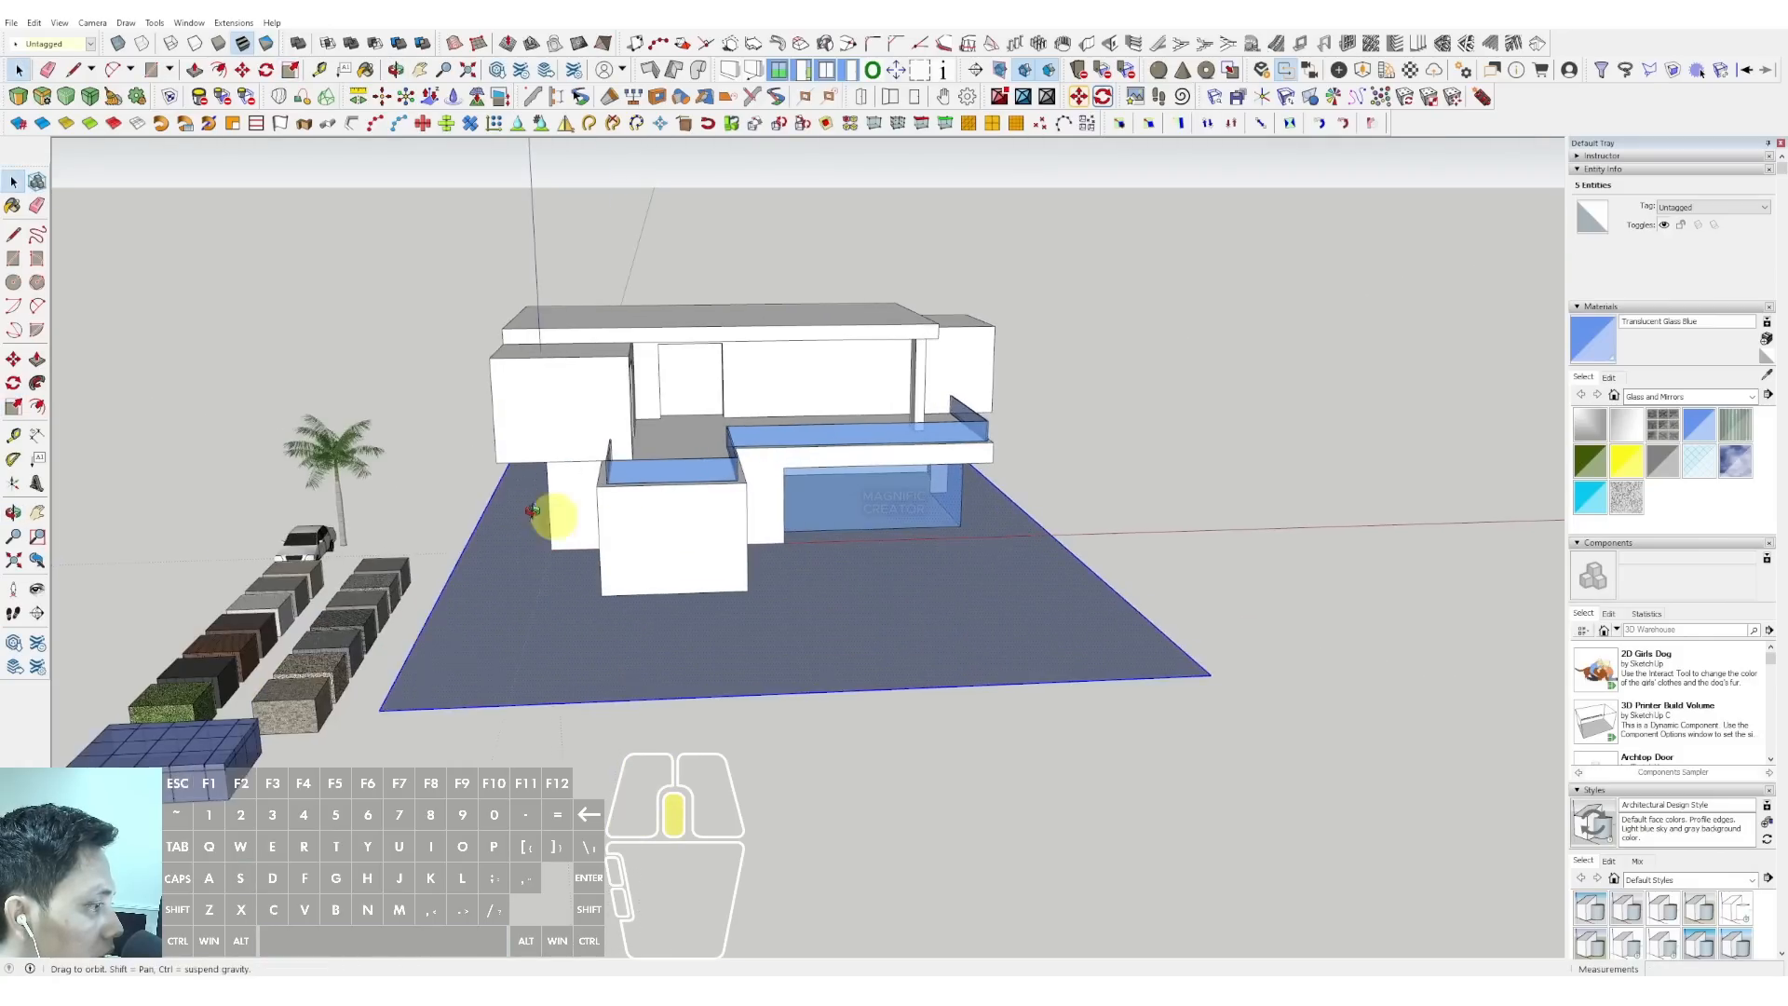
# - Group the base rectangle and Push/Pull it into a slab about 478 mm thick
pyautogui.moveTo(555, 515); pyautogui.dragTo(242, 466, button='middle')
pyautogui.rightClick(886, 607)
pyautogui.click(932, 727)
pyautogui.moveTo(953, 659); pyautogui.dragTo(951, 578, button='middle')
pyautogui.press('v')
pyautogui.click(951, 579)
pyautogui.click(948, 592)
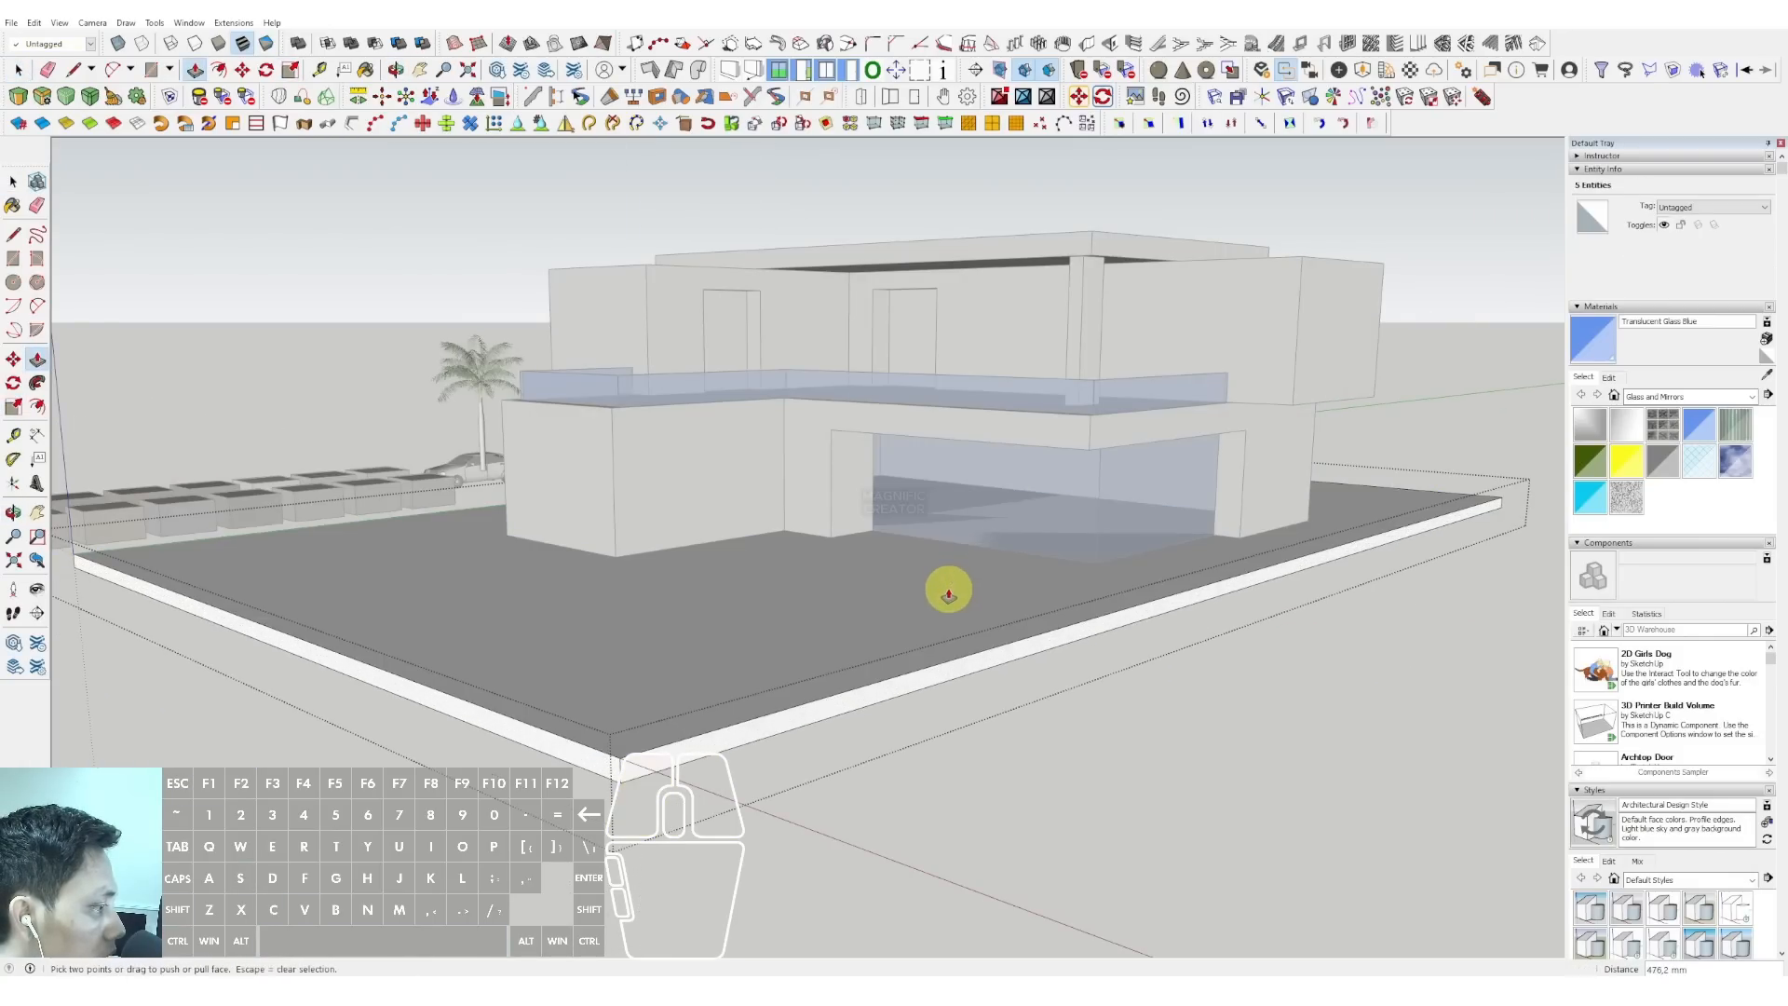
# - Inside the slab group, push the front edge face inward about 10.2 m toward the house
pyautogui.press('space')
pyautogui.scroll(-2, 880, 595)
pyautogui.tripleClick(642, 632)
pyautogui.scroll(2, 640, 643)
pyautogui.press('v')
pyautogui.click(636, 656)
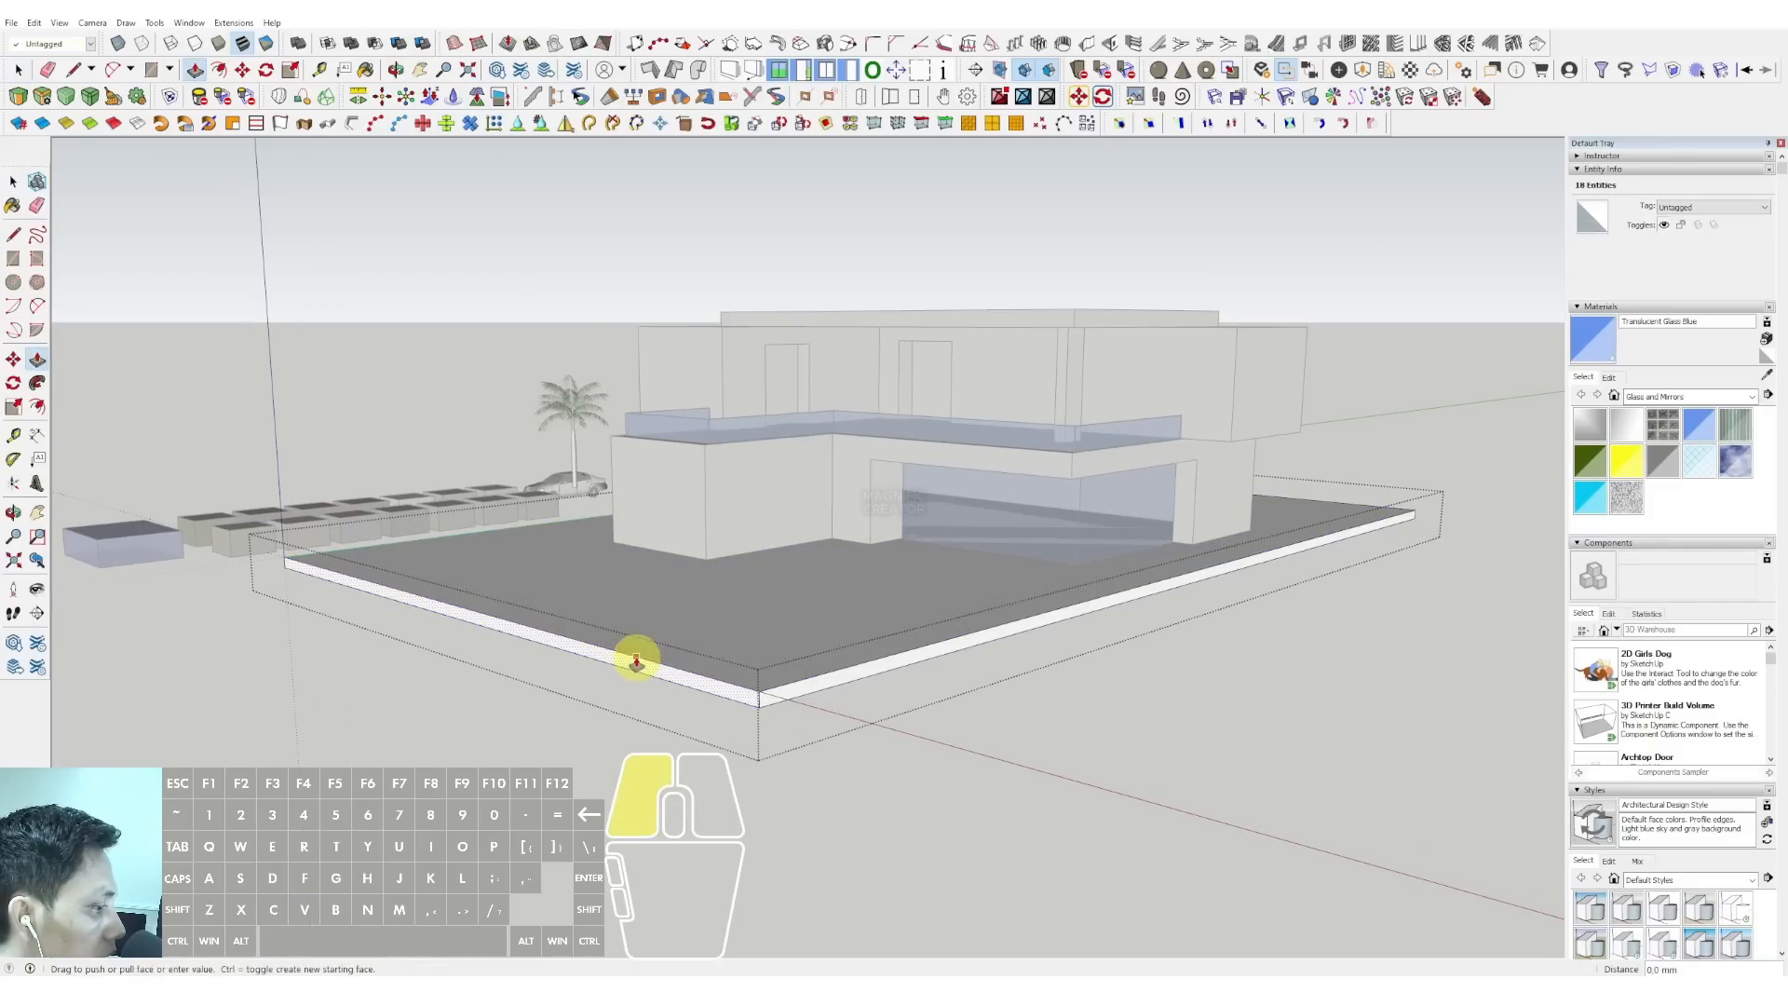
pyautogui.click(840, 601)
pyautogui.moveTo(910, 599); pyautogui.dragTo(1098, 647, button='middle')
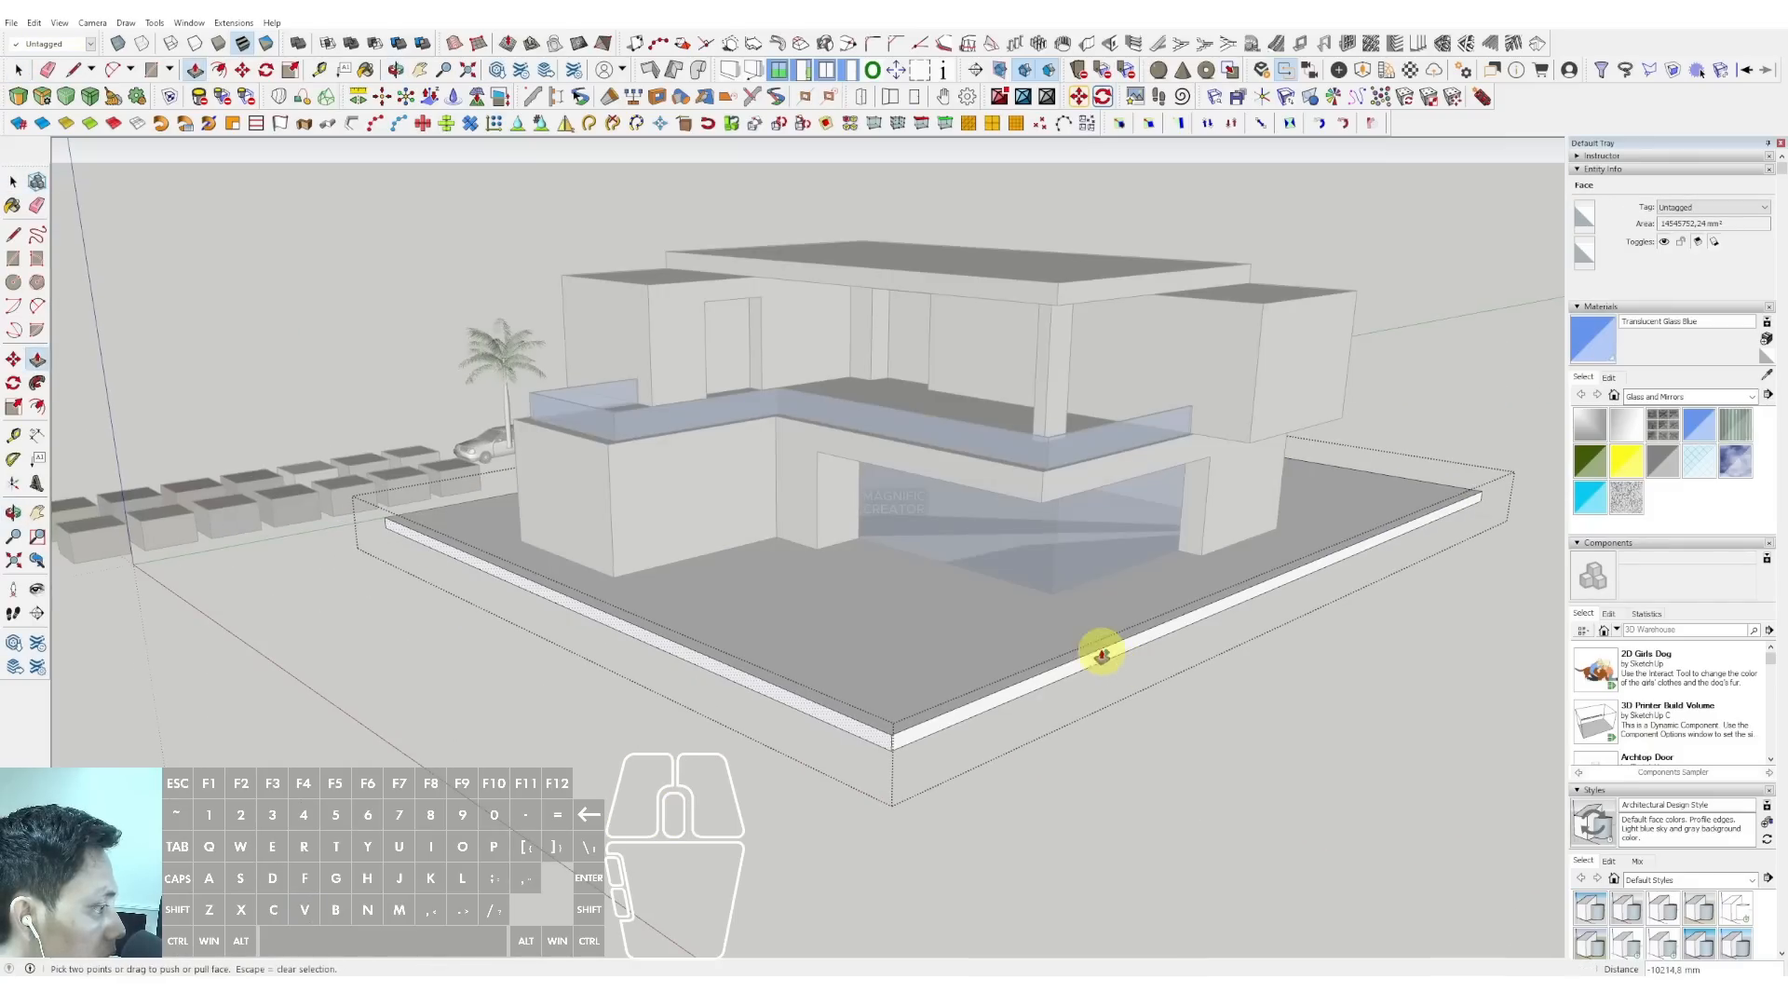
# - Draw a rectangle about 8.3 m by 13.1 m on the slab's front area and push it away as a notch
pyautogui.press('r')
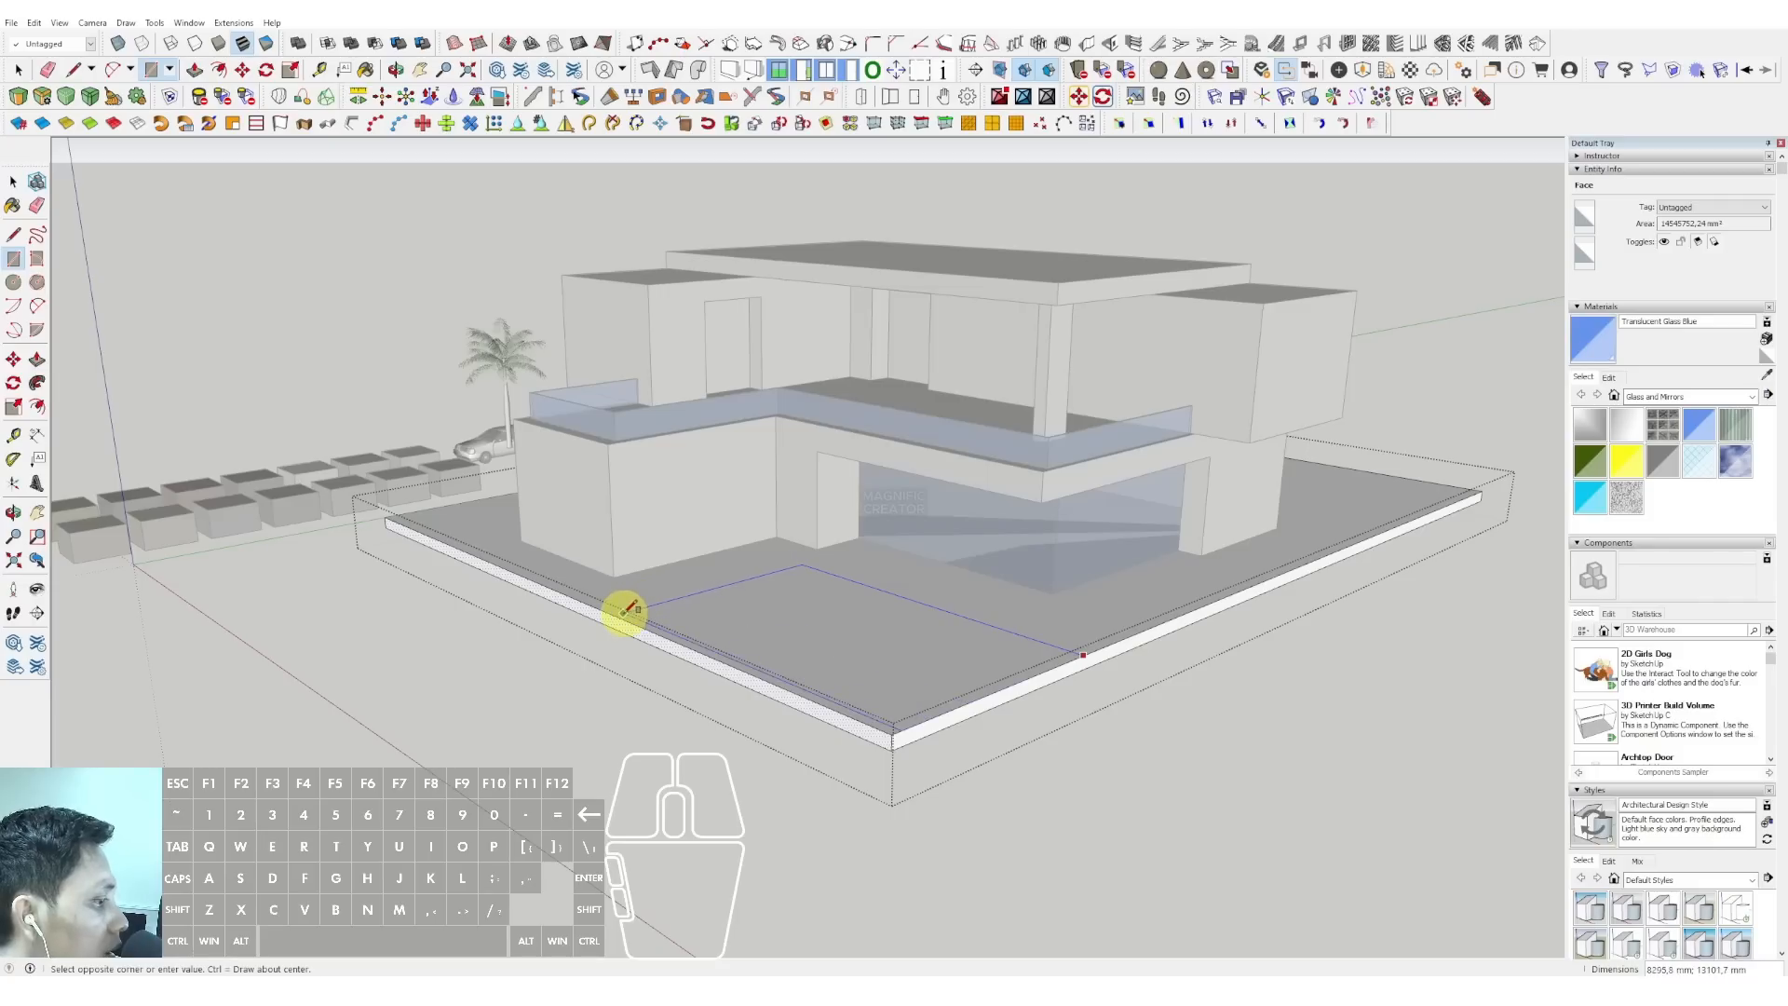
pyautogui.click(626, 612)
pyautogui.press('space')
pyautogui.moveTo(786, 679); pyautogui.dragTo(615, 525, button='middle')
pyautogui.press('p')
# - Push the slab's side face beside the short wing inward about 5.4 m
pyautogui.press('space')
pyautogui.moveTo(657, 677); pyautogui.dragTo(657, 675)
pyautogui.press('p')
pyautogui.click(586, 521)
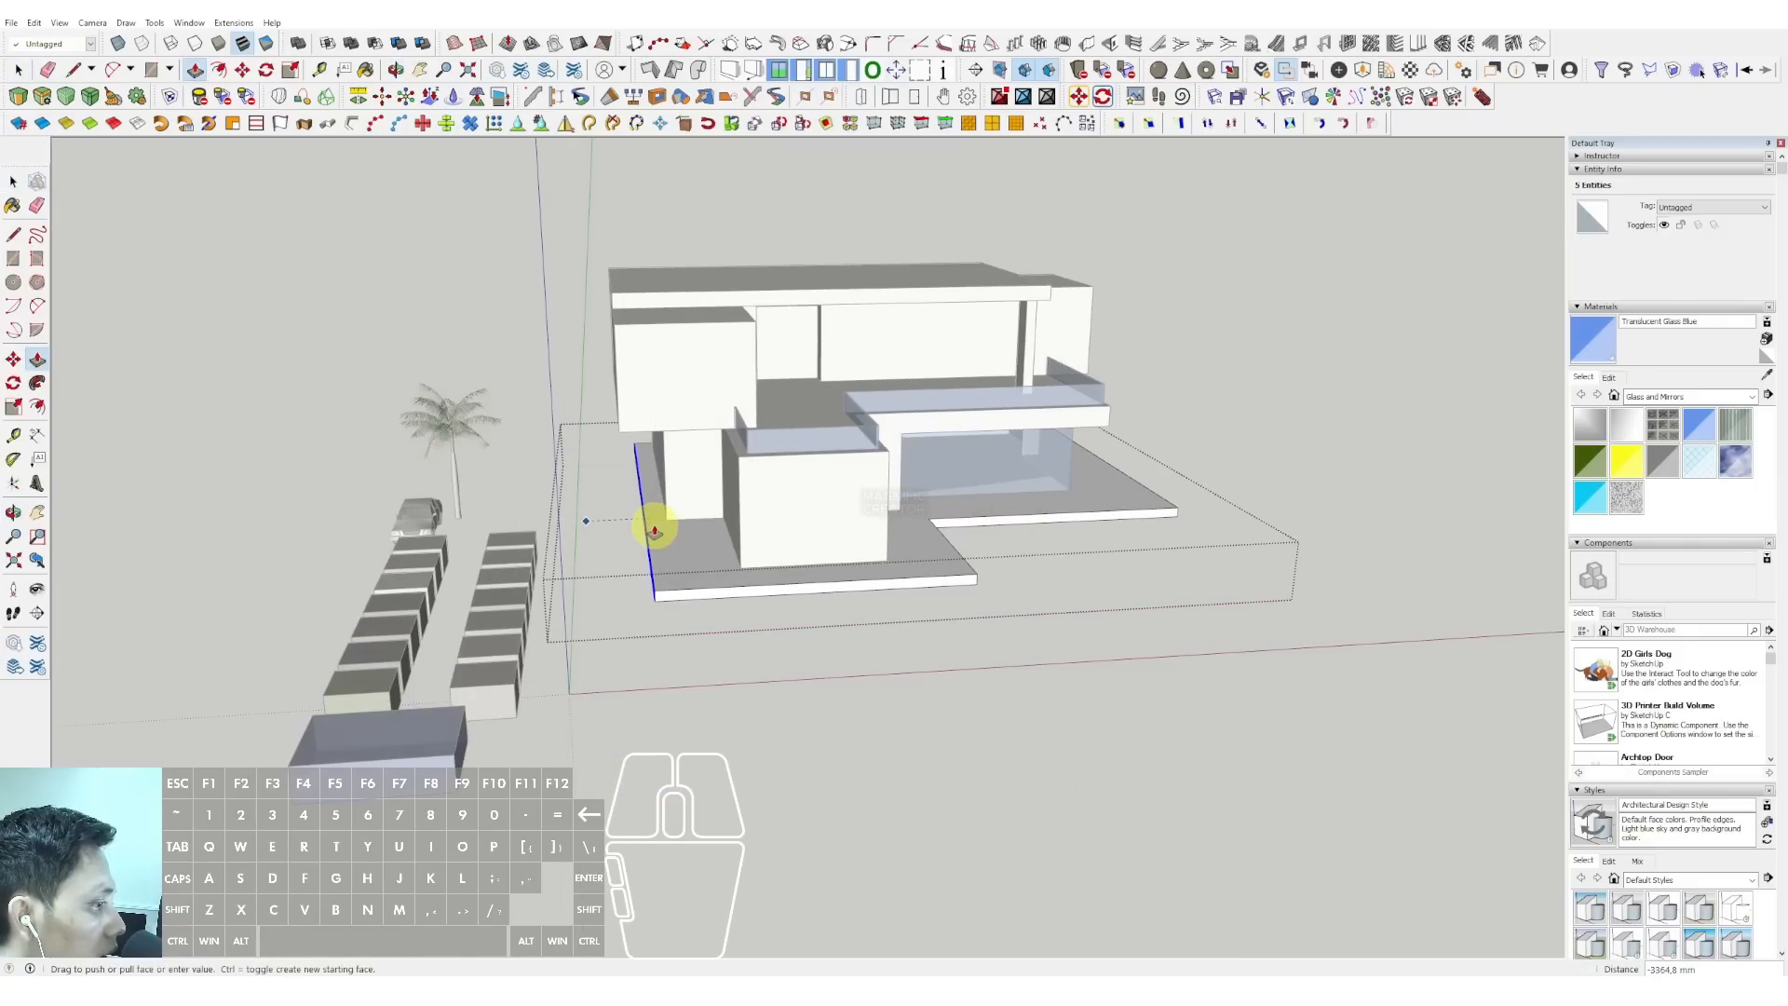
pyautogui.moveTo(669, 535); pyautogui.dragTo(679, 459, button='middle')
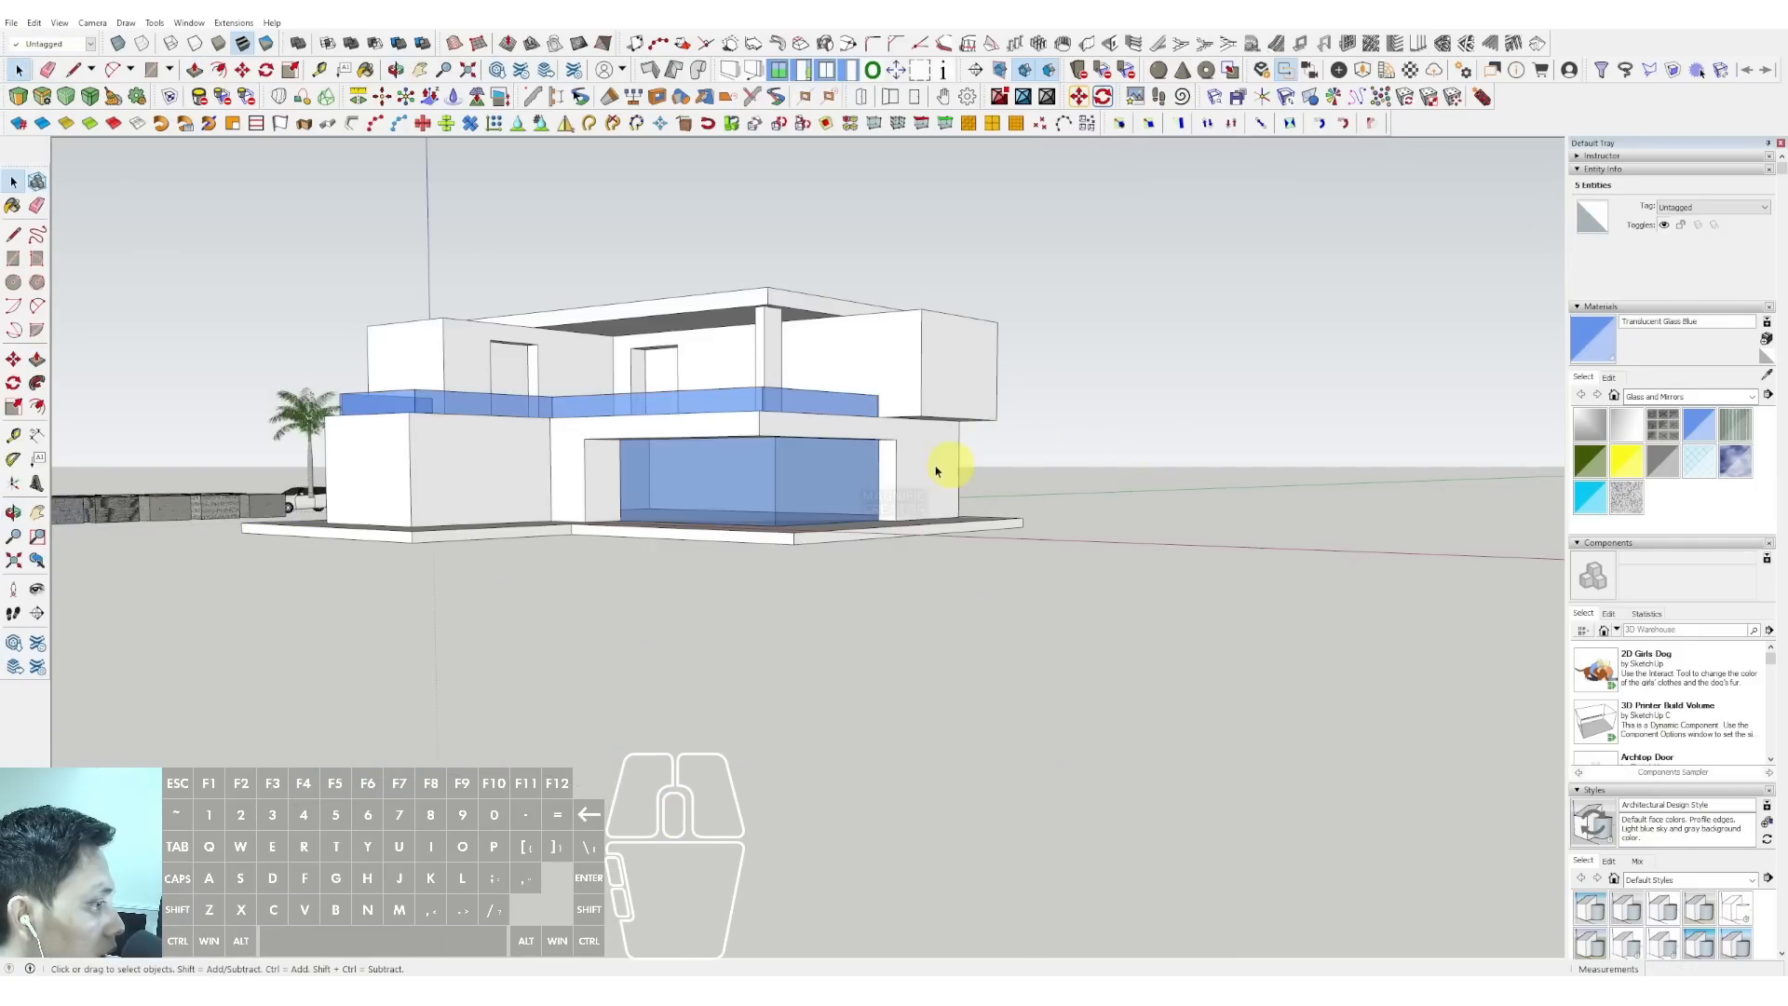
# - Draw a ground rectangle about 40.3 m by 28.6 m under the slab and scale it outward, using 1.20 along red
pyautogui.press('r')
pyautogui.click(1024, 525)
pyautogui.scroll(-2, 1028, 559)
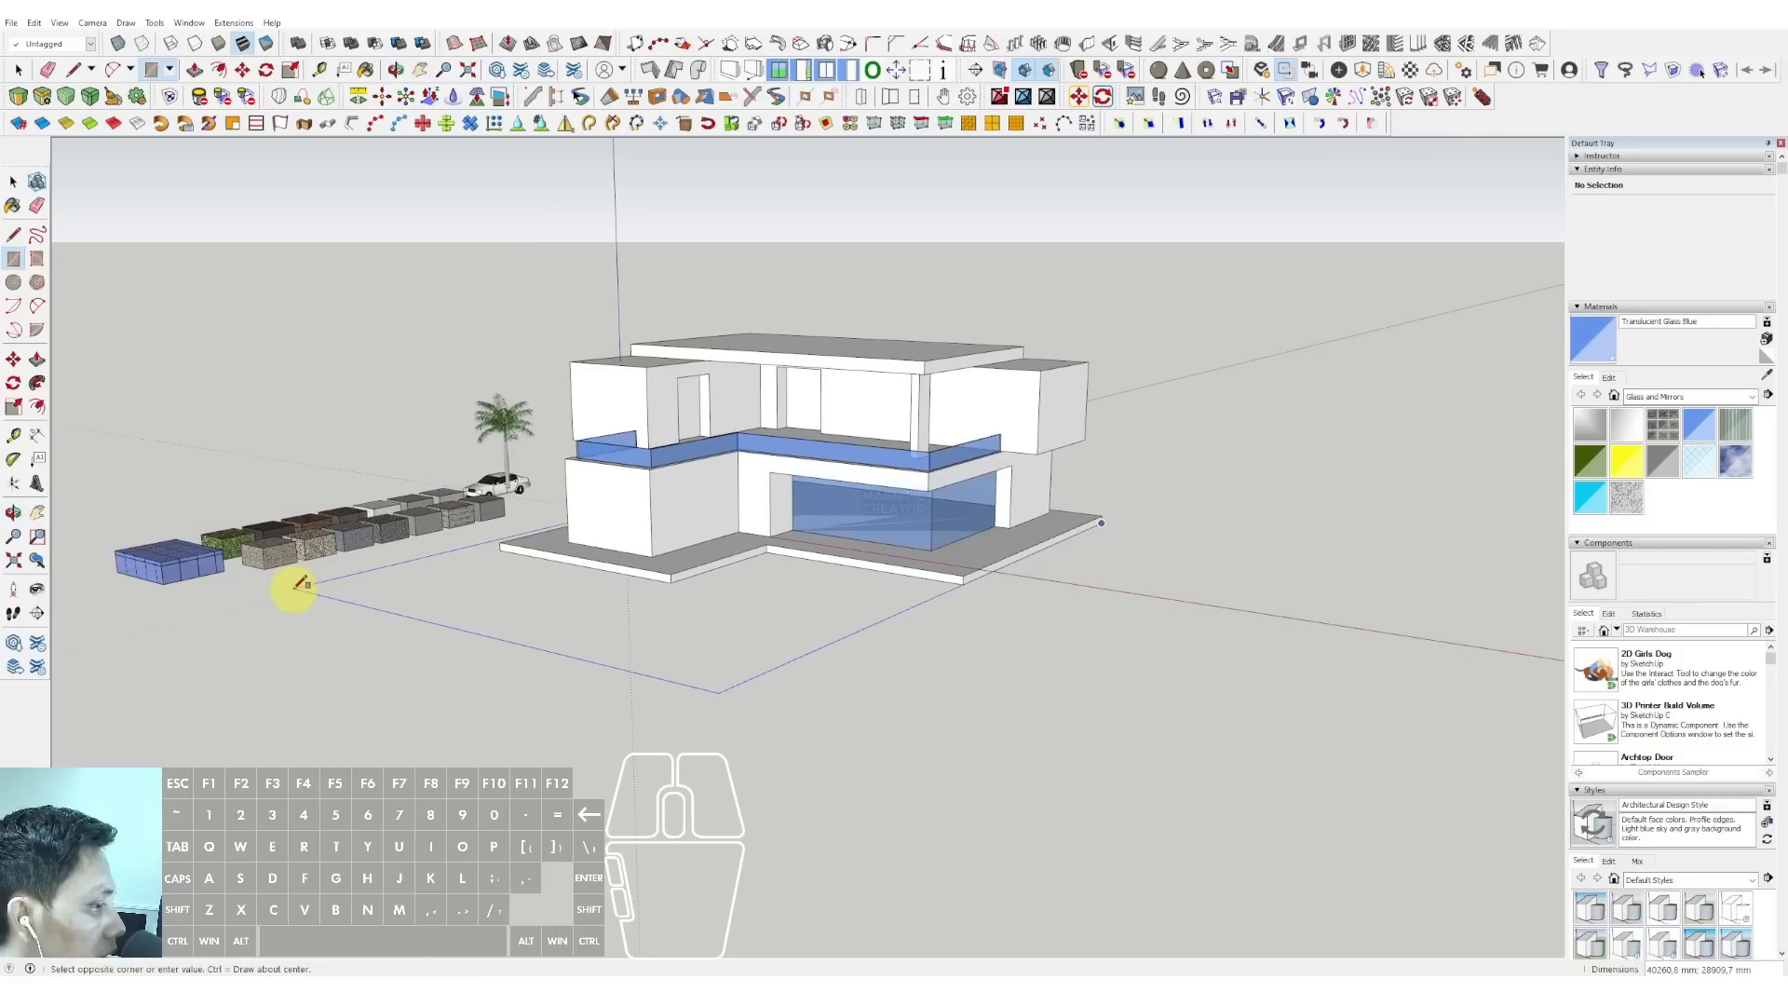
pyautogui.click(296, 587)
pyautogui.press('s')
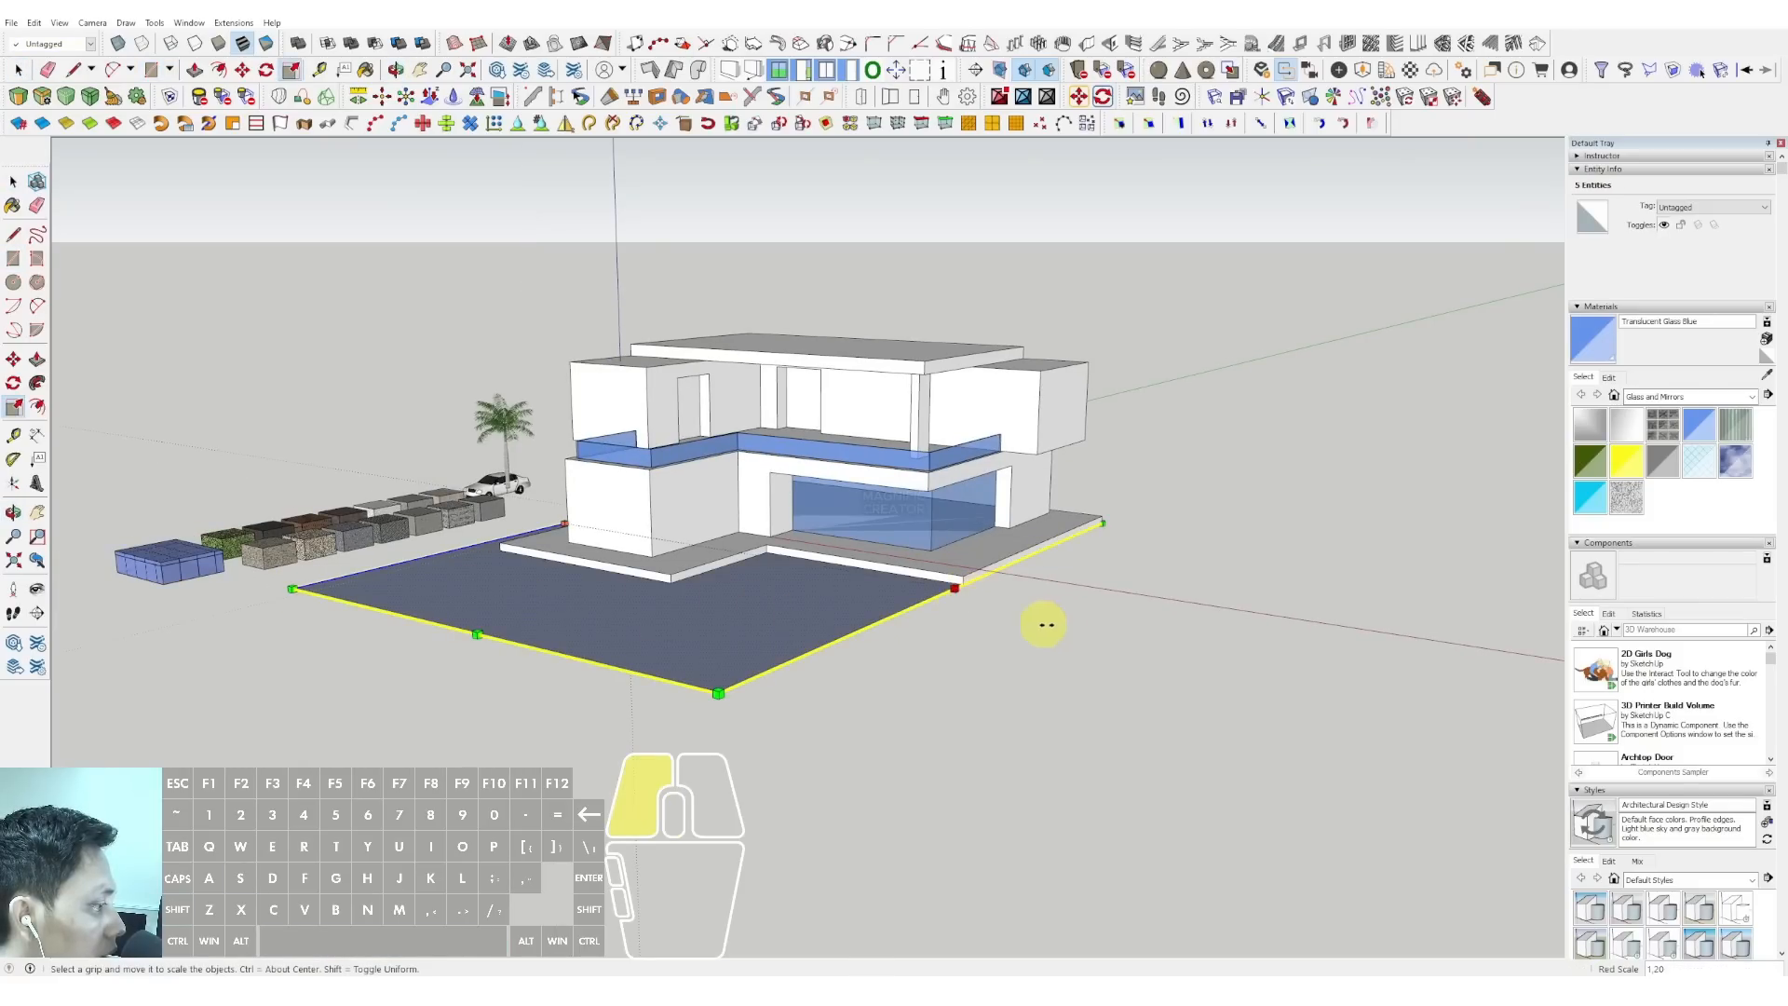
pyautogui.moveTo(1044, 625); pyautogui.dragTo(862, 563, button='middle')
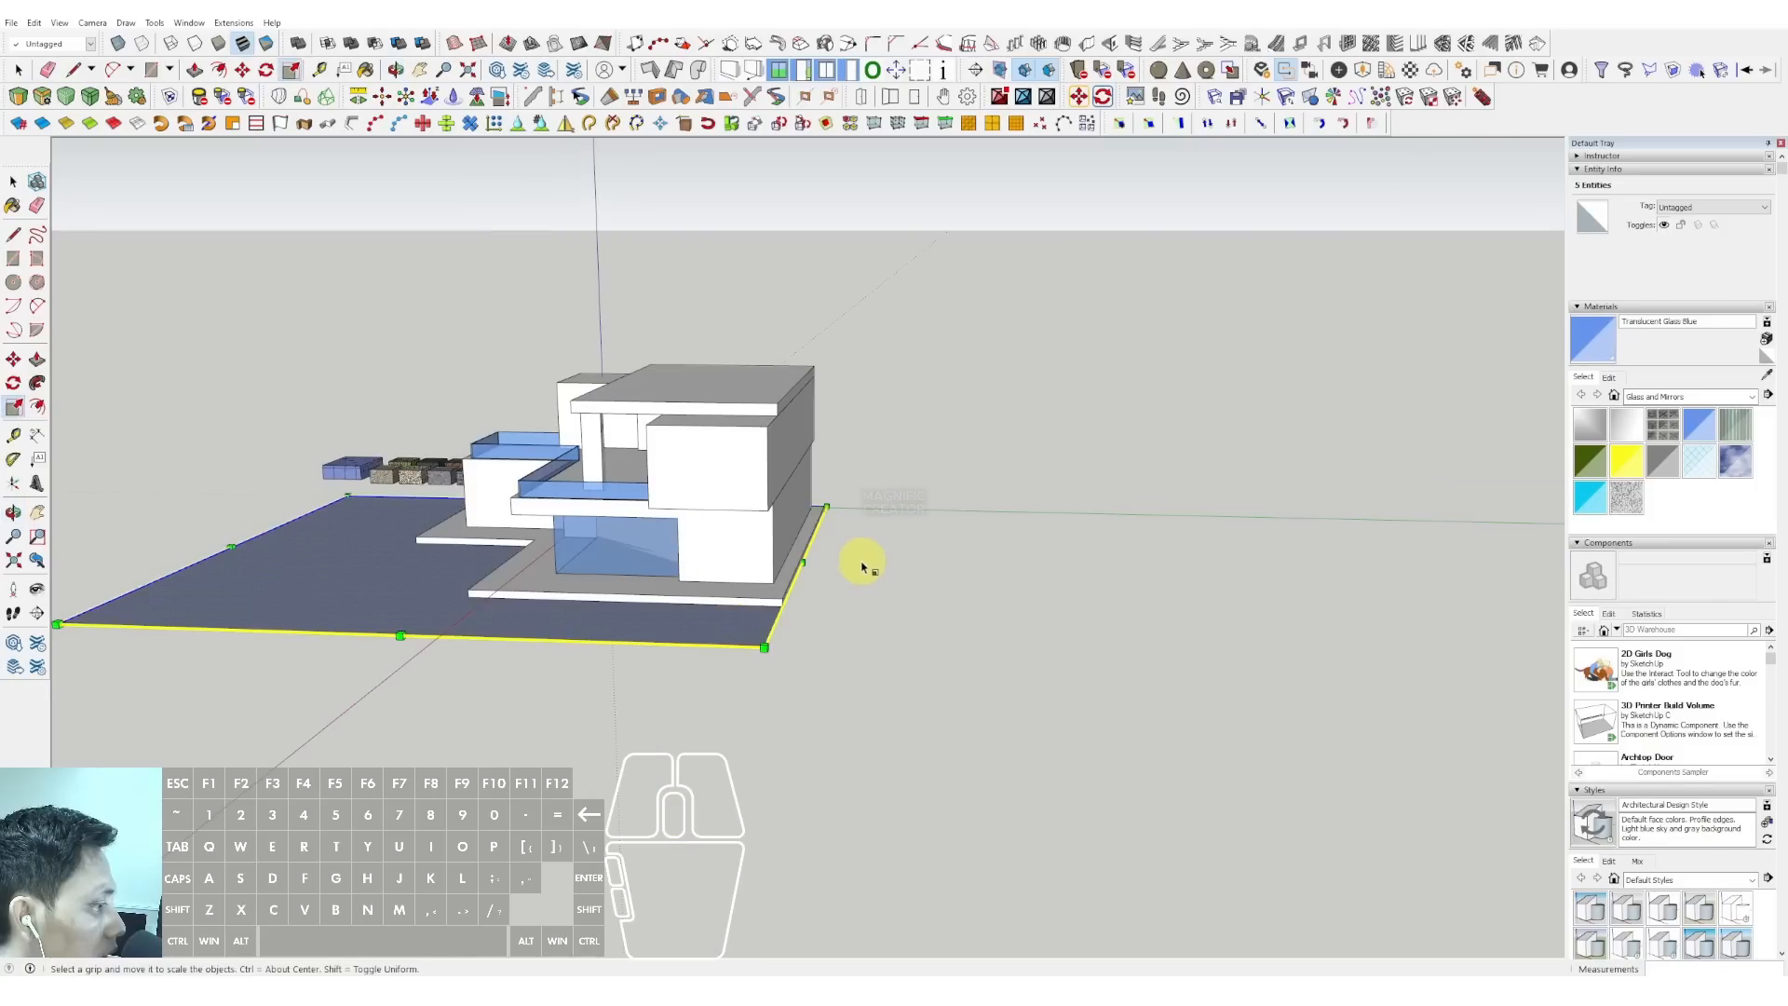
pyautogui.moveTo(803, 564); pyautogui.dragTo(980, 566)
pyautogui.moveTo(471, 571); pyautogui.dragTo(951, 532, button='middle')
# - Make a group of the enlarged ground rectangle
pyautogui.press('space')
pyautogui.rightClick(832, 564)
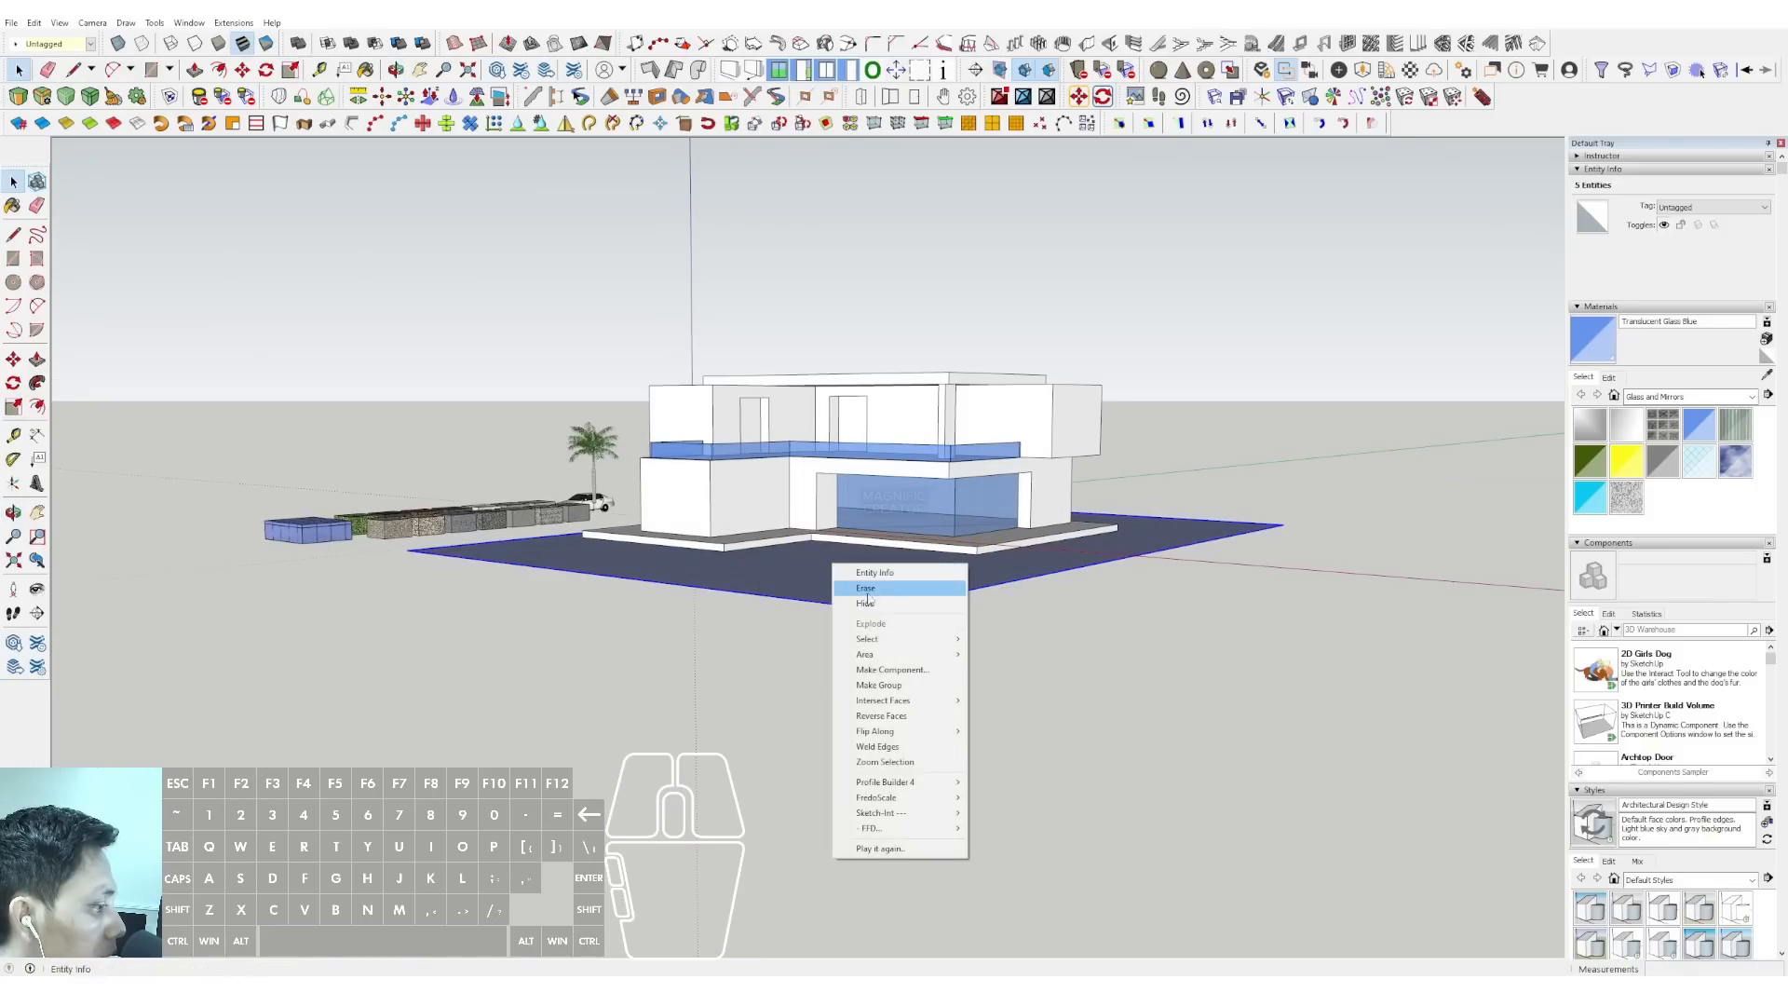
pyautogui.click(877, 685)
pyautogui.moveTo(876, 689); pyautogui.dragTo(1304, 471, button='middle')
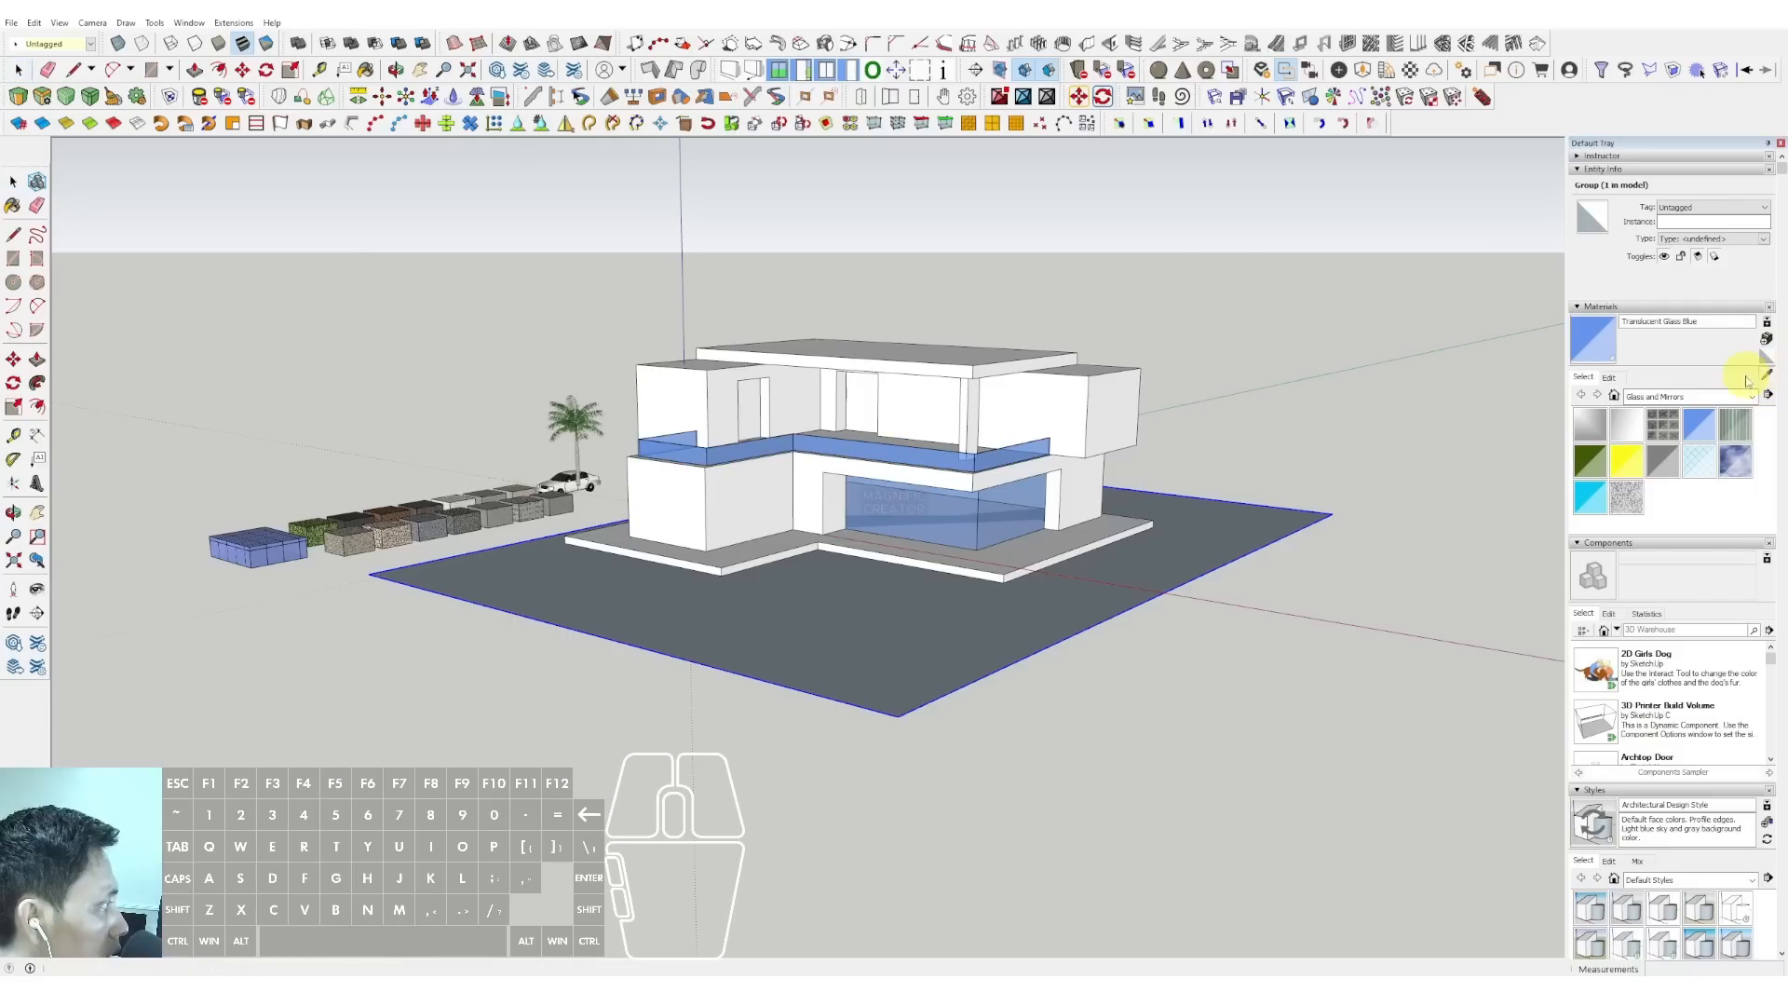
# - Sample the dark paving material from one of the sample blocks and paint the ground group with it
pyautogui.scroll(2, 692, 451)
pyautogui.moveTo(694, 471); pyautogui.dragTo(685, 545, button='middle')
pyautogui.scroll(3, 351, 563)
pyautogui.click(339, 562)
pyautogui.scroll(-2, 373, 596)
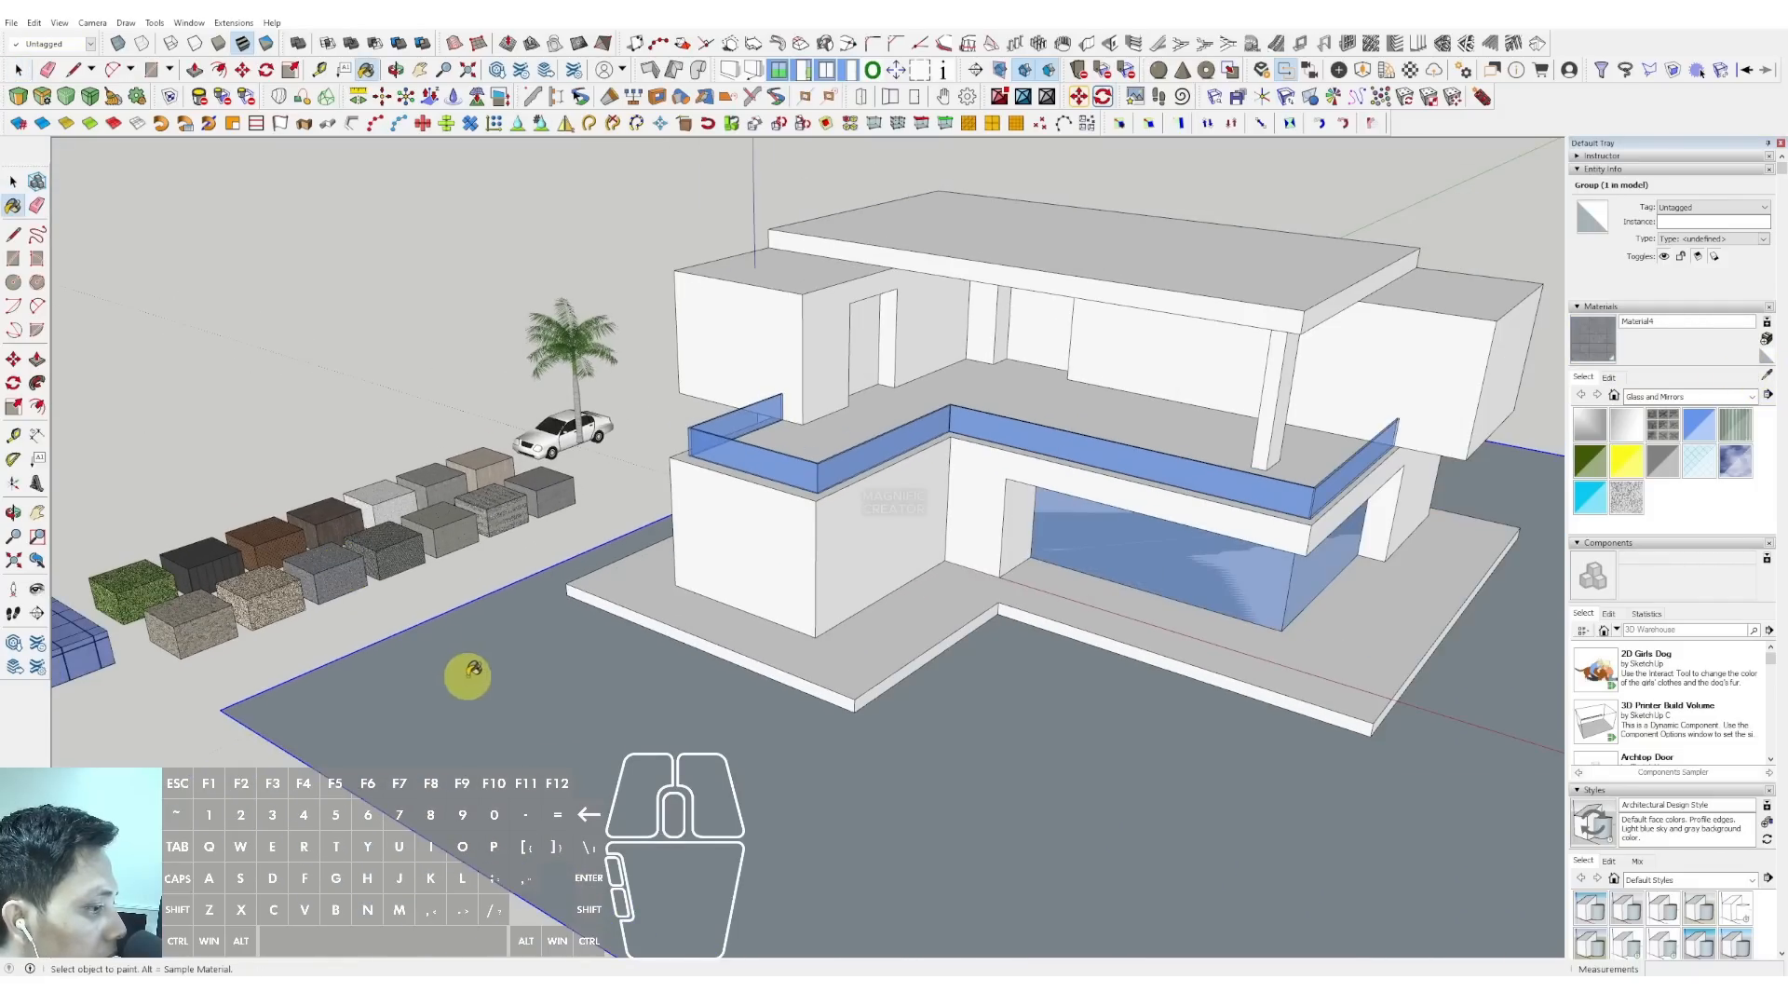
pyautogui.click(467, 676)
pyautogui.scroll(-1, 639, 642)
pyautogui.moveTo(673, 610)
pyautogui.keyDown('shift'); pyautogui.mouseDown(button='middle')
pyautogui.moveTo(703, 606)
pyautogui.moveTo(790, 503)
pyautogui.mouseUp(button='middle'); pyautogui.keyUp('shift')
pyautogui.press('space')
# - In the ground-floor group, draw a tall window rectangle on the short wing's front wall and push it inward
pyautogui.scroll(2, 783, 512)
pyautogui.moveTo(710, 551)
pyautogui.keyDown('shift'); pyautogui.mouseDown(button='middle')
pyautogui.moveTo(718, 623)
pyautogui.moveTo(719, 523)
pyautogui.moveTo(677, 472)
pyautogui.mouseUp(button='middle'); pyautogui.keyUp('shift')
pyautogui.keyDown('shift'); pyautogui.moveTo(919, 521); pyautogui.dragTo(859, 547, button='middle'); pyautogui.keyUp('shift')
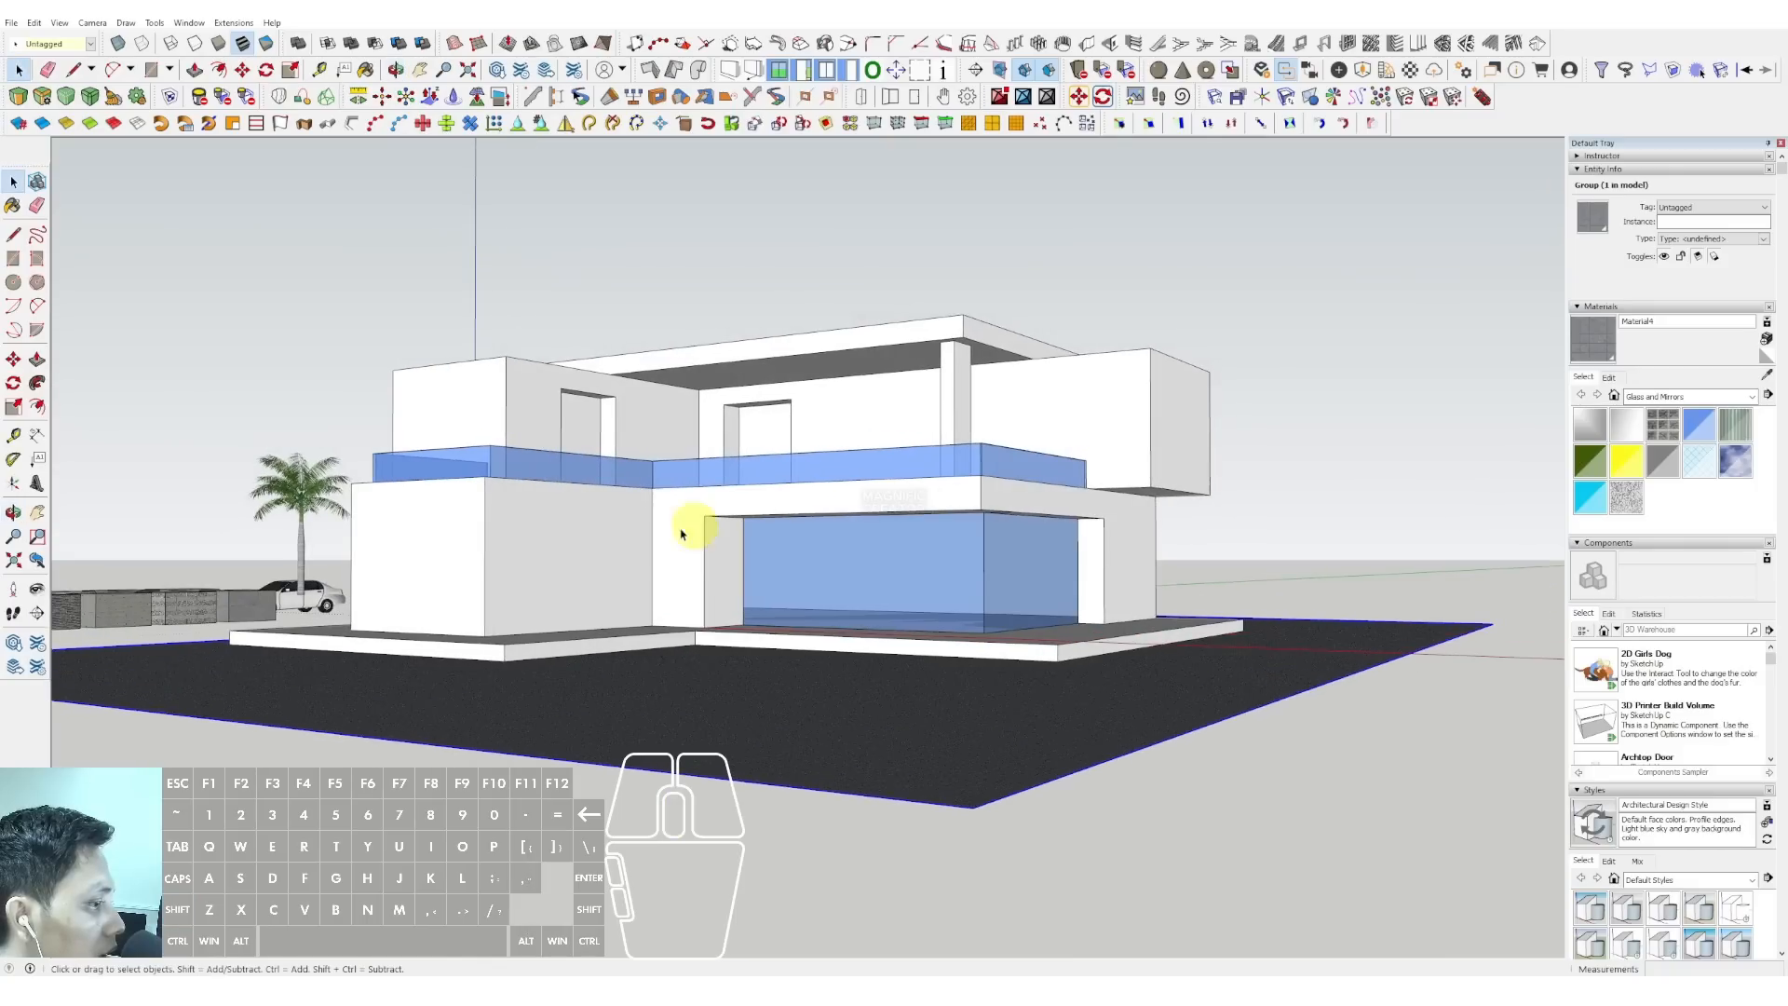
pyautogui.scroll(2, 690, 522)
pyautogui.moveTo(690, 523); pyautogui.dragTo(598, 536, button='middle')
pyautogui.tripleClick(529, 530)
pyautogui.press('r')
pyautogui.click(426, 490)
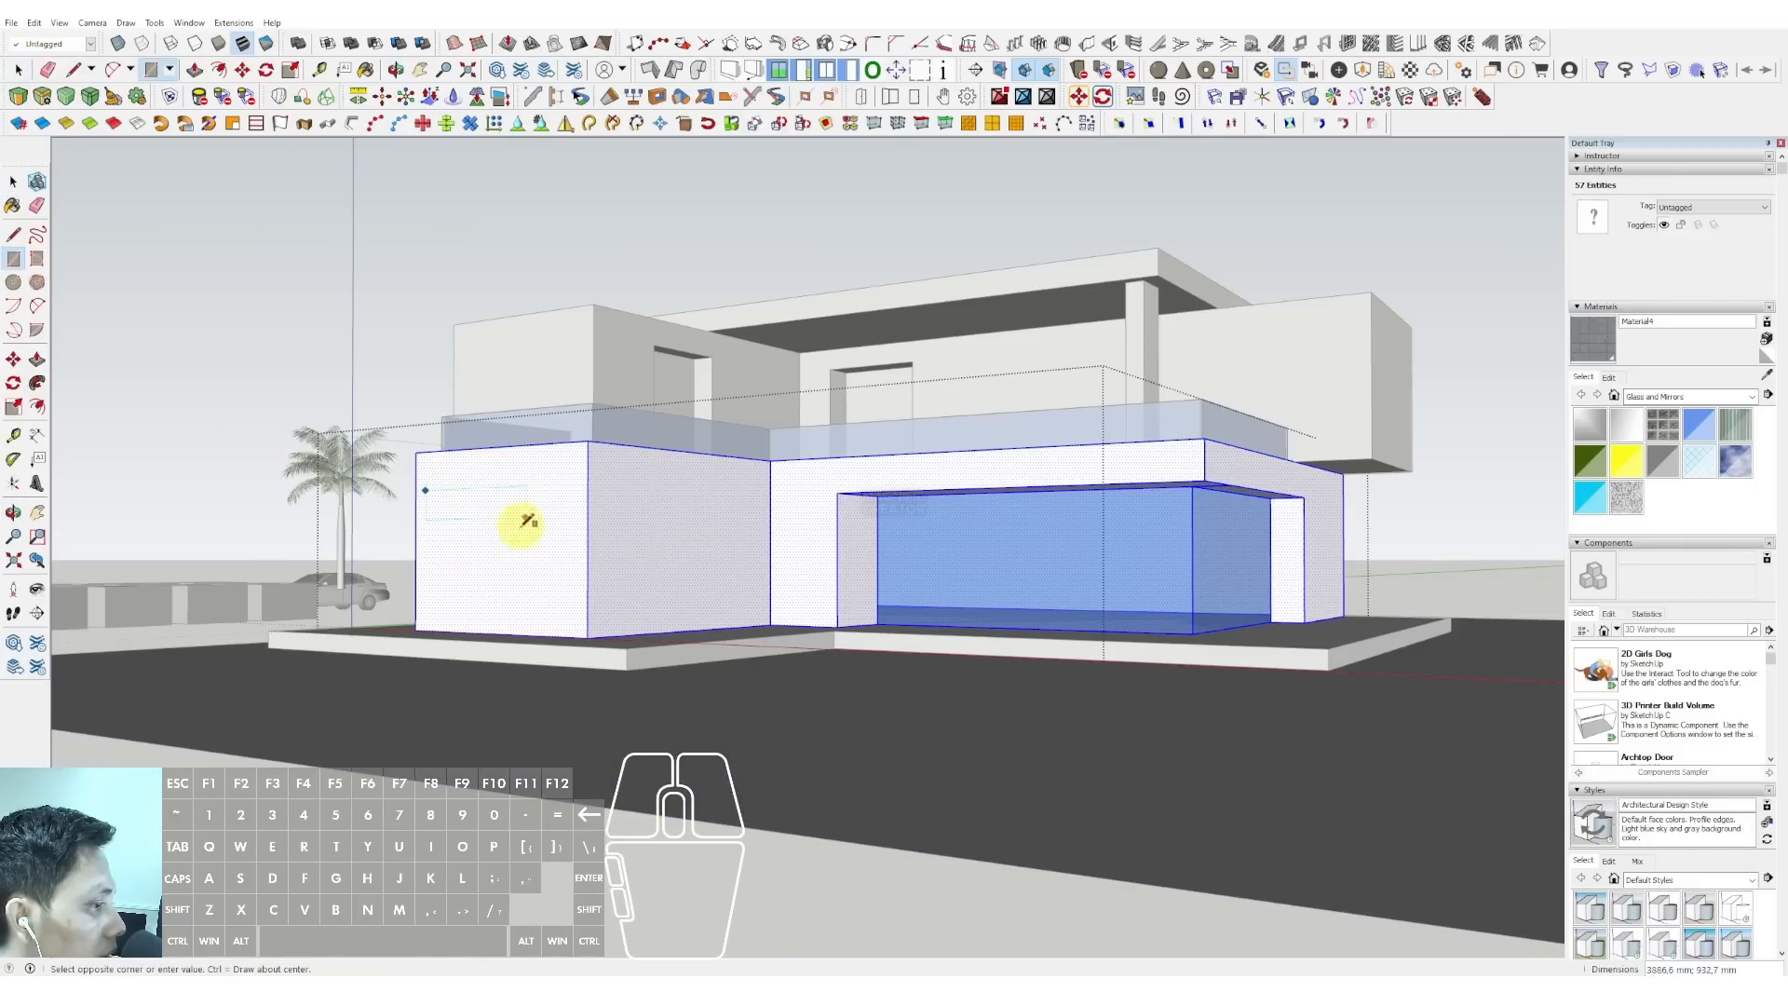
pyautogui.scroll(3, 475, 596)
pyautogui.press('space')
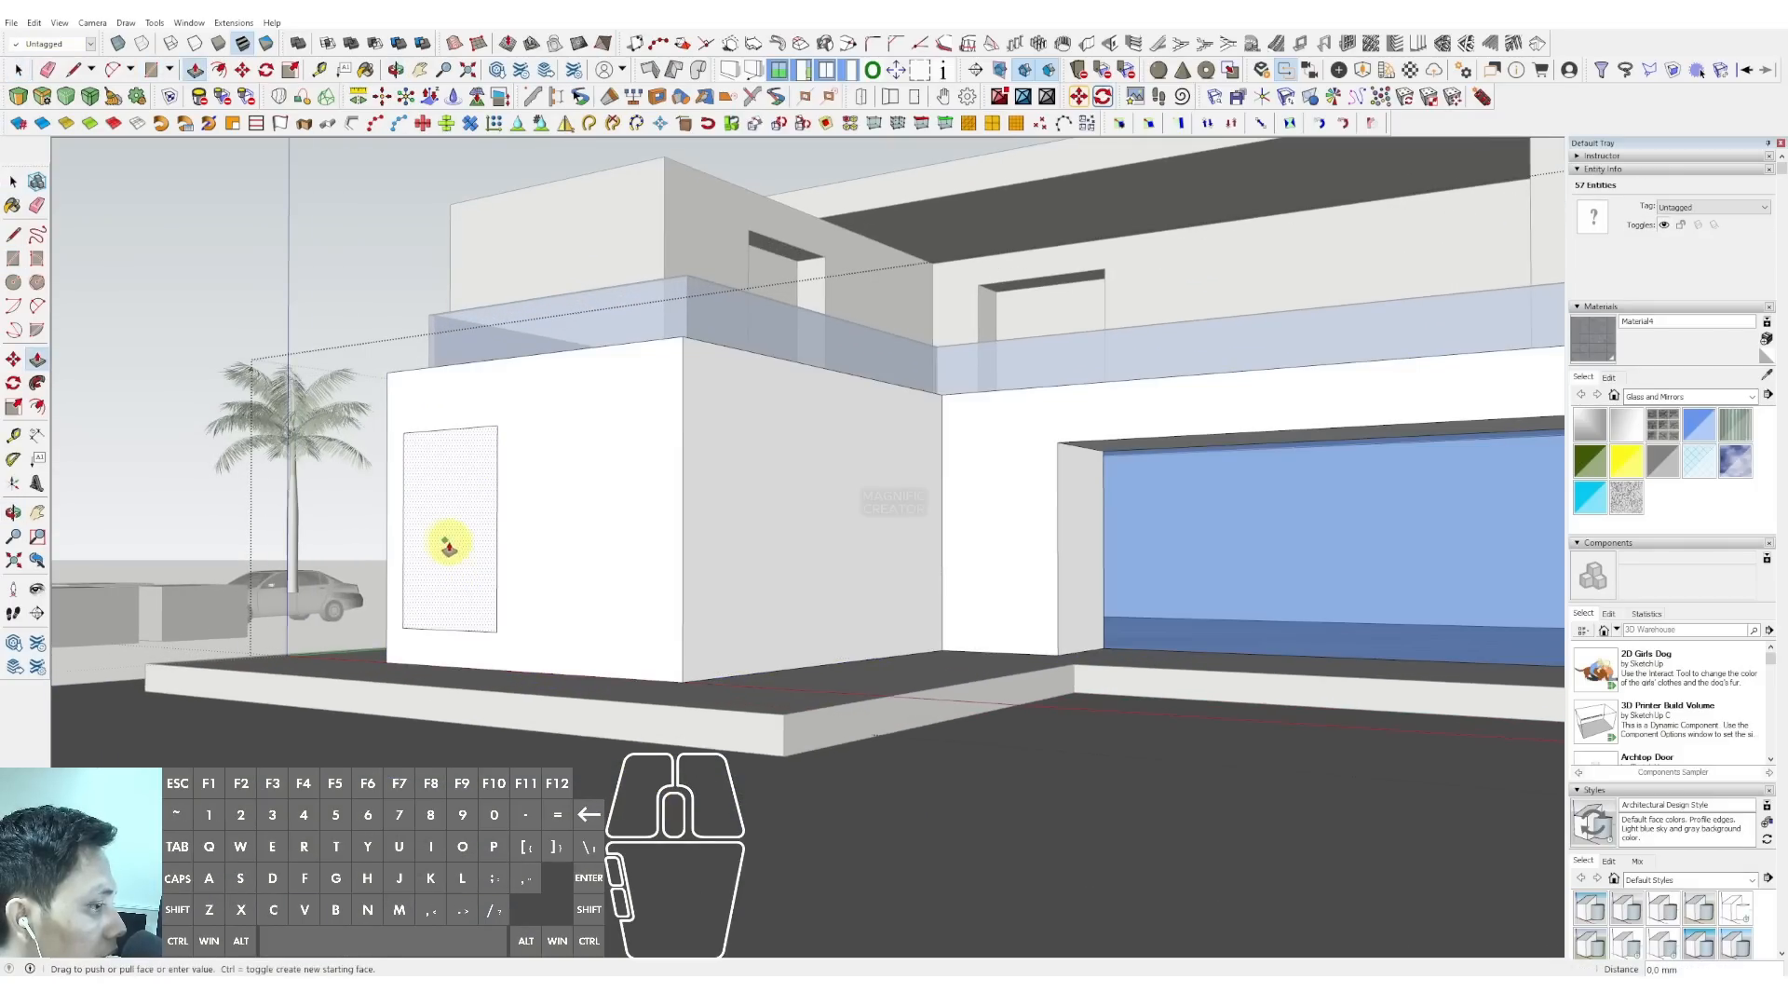
pyautogui.click(453, 538)
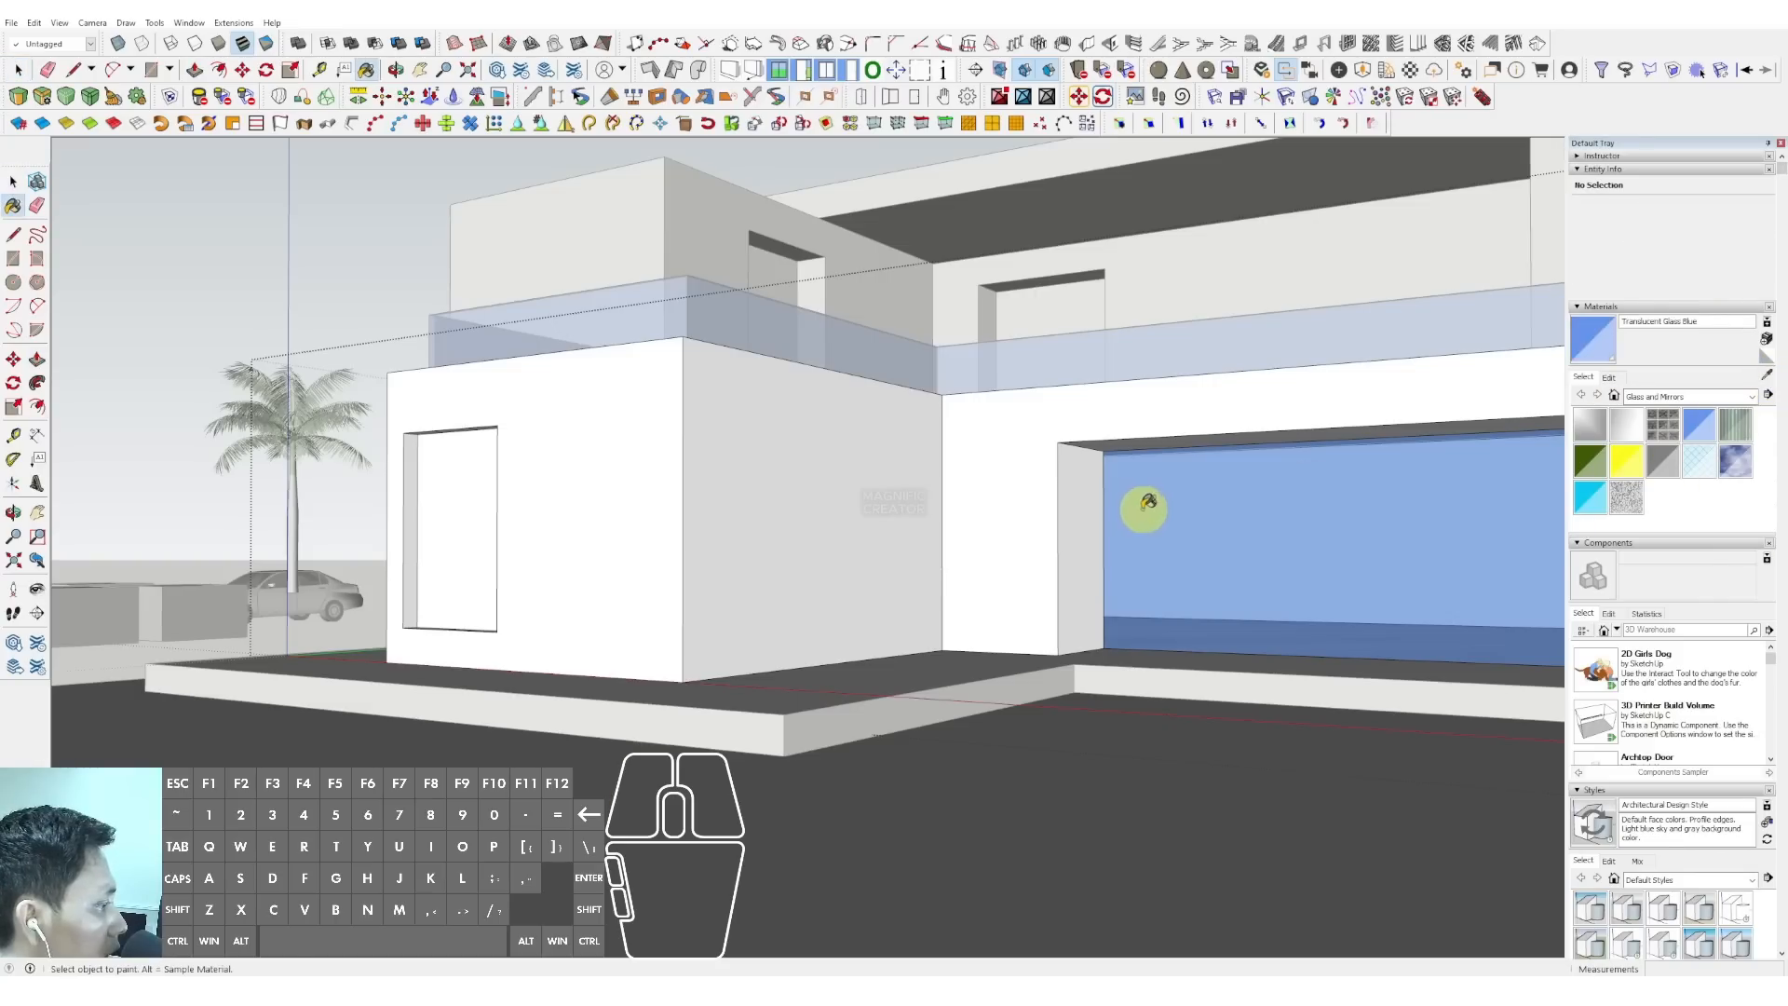
# - Paint the recessed wing window with Translucent Glass Blue and close the ground-floor group
pyautogui.click(453, 522)
pyautogui.press('space')
pyautogui.scroll(-3, 453, 521)
pyautogui.click(583, 360)
# - In the upper-floor group, paint the two recessed door faces with Translucent Glass Blue
pyautogui.moveTo(583, 359)
pyautogui.mouseDown(button='middle')
pyautogui.moveTo(503, 415)
pyautogui.moveTo(499, 440)
pyautogui.mouseUp(button='middle')
pyautogui.scroll(2, 679, 432)
pyautogui.doubleClick(814, 403)
pyautogui.moveTo(679, 431)
pyautogui.mouseDown(button='middle')
pyautogui.moveTo(694, 452)
pyautogui.moveTo(1046, 370)
pyautogui.mouseUp(button='middle')
pyautogui.press('b')
pyautogui.click(843, 400)
pyautogui.click(577, 407)
pyautogui.scroll(-3, 577, 407)
pyautogui.press('space')
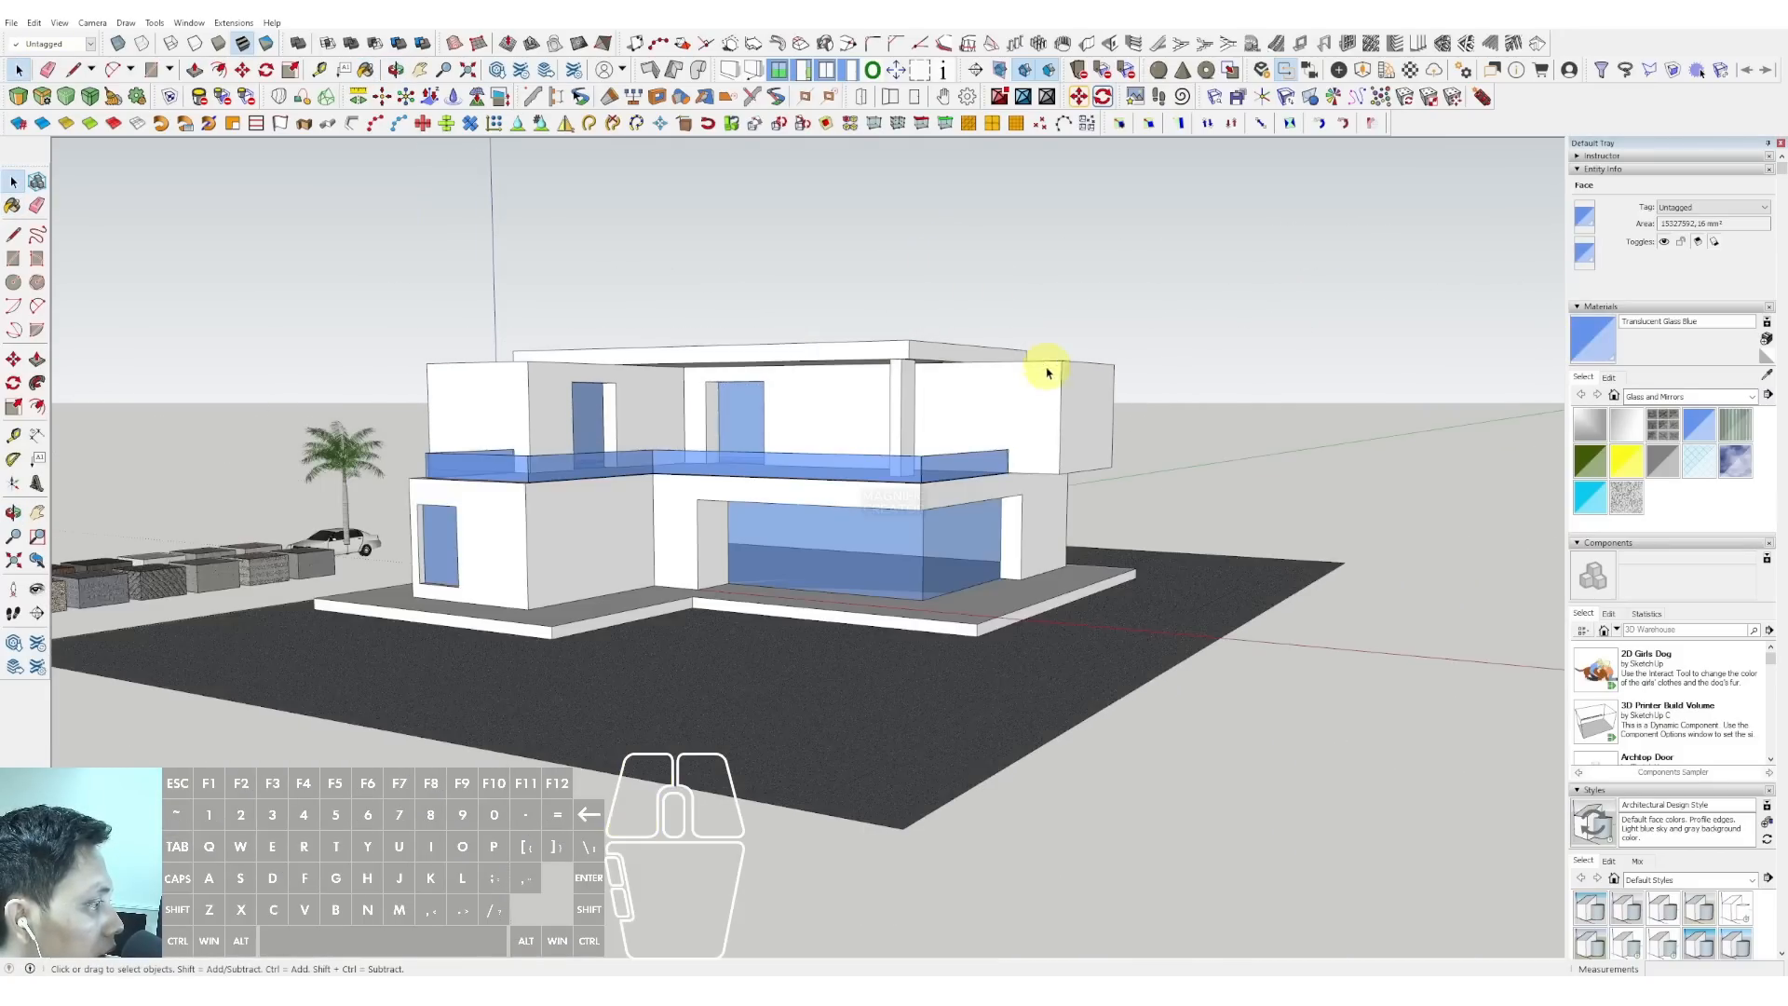
# - Choose Color F03 from the Colors collection and paint the upper-floor walls with it
pyautogui.scroll(-2, 1001, 400)
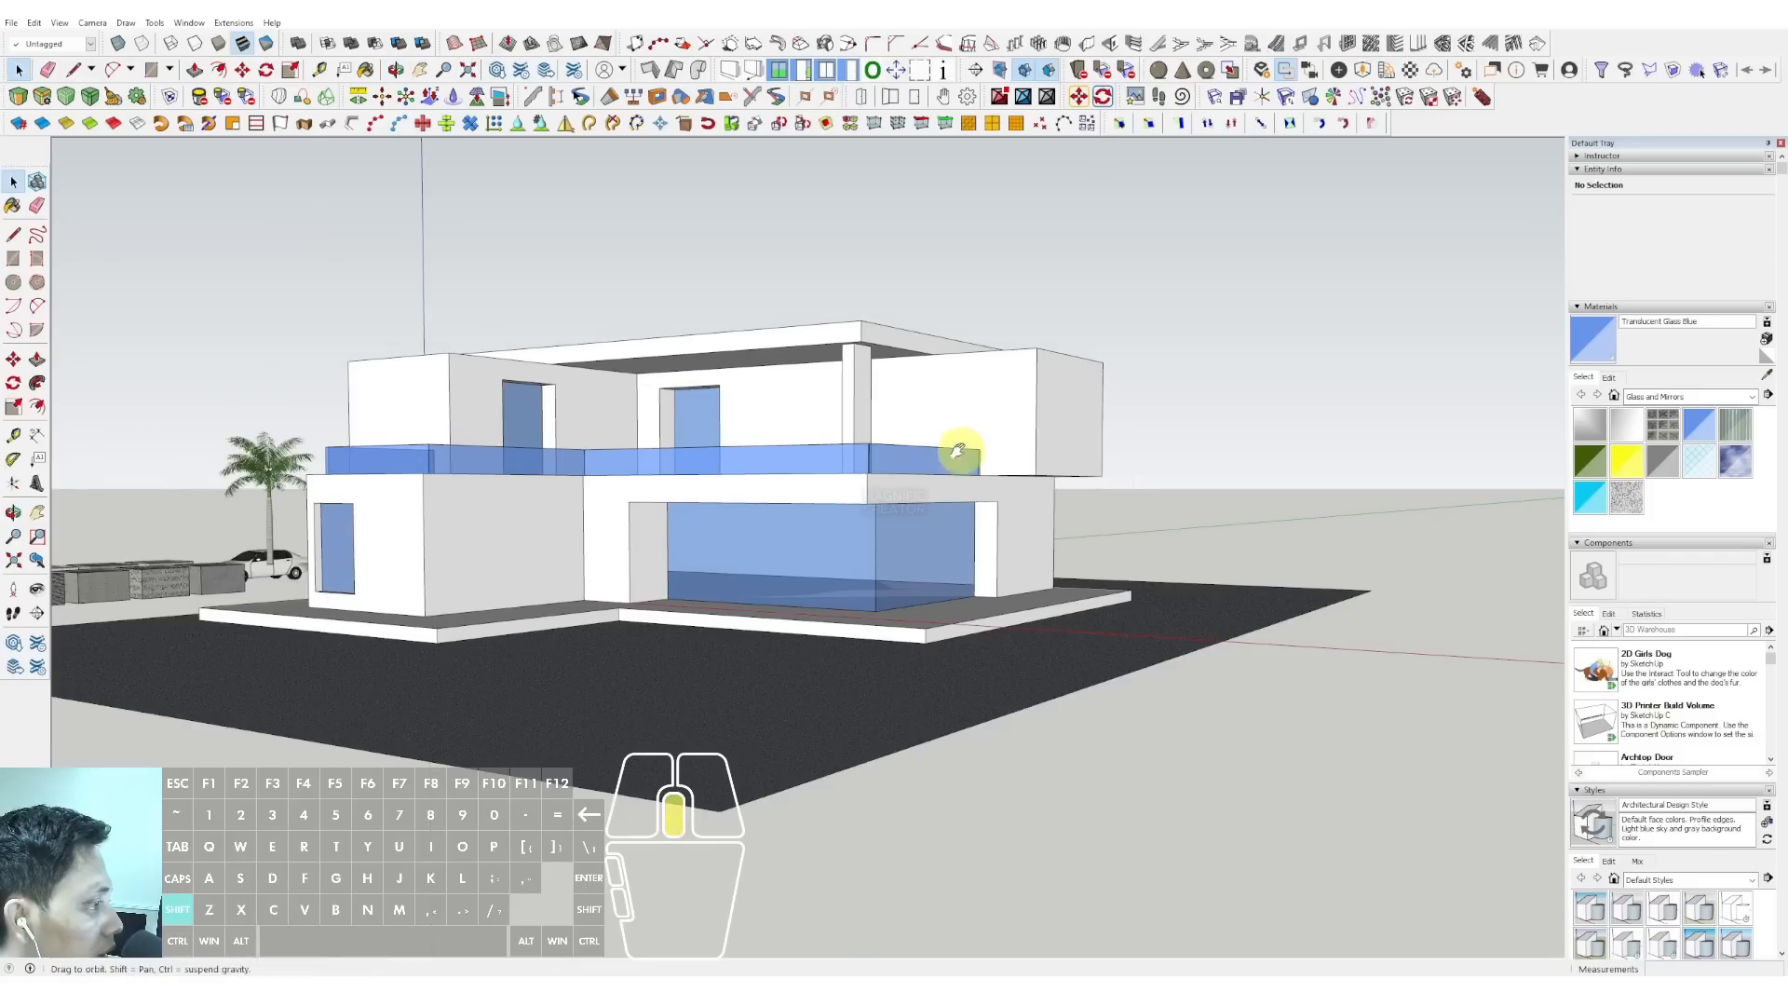
pyautogui.click(1753, 398)
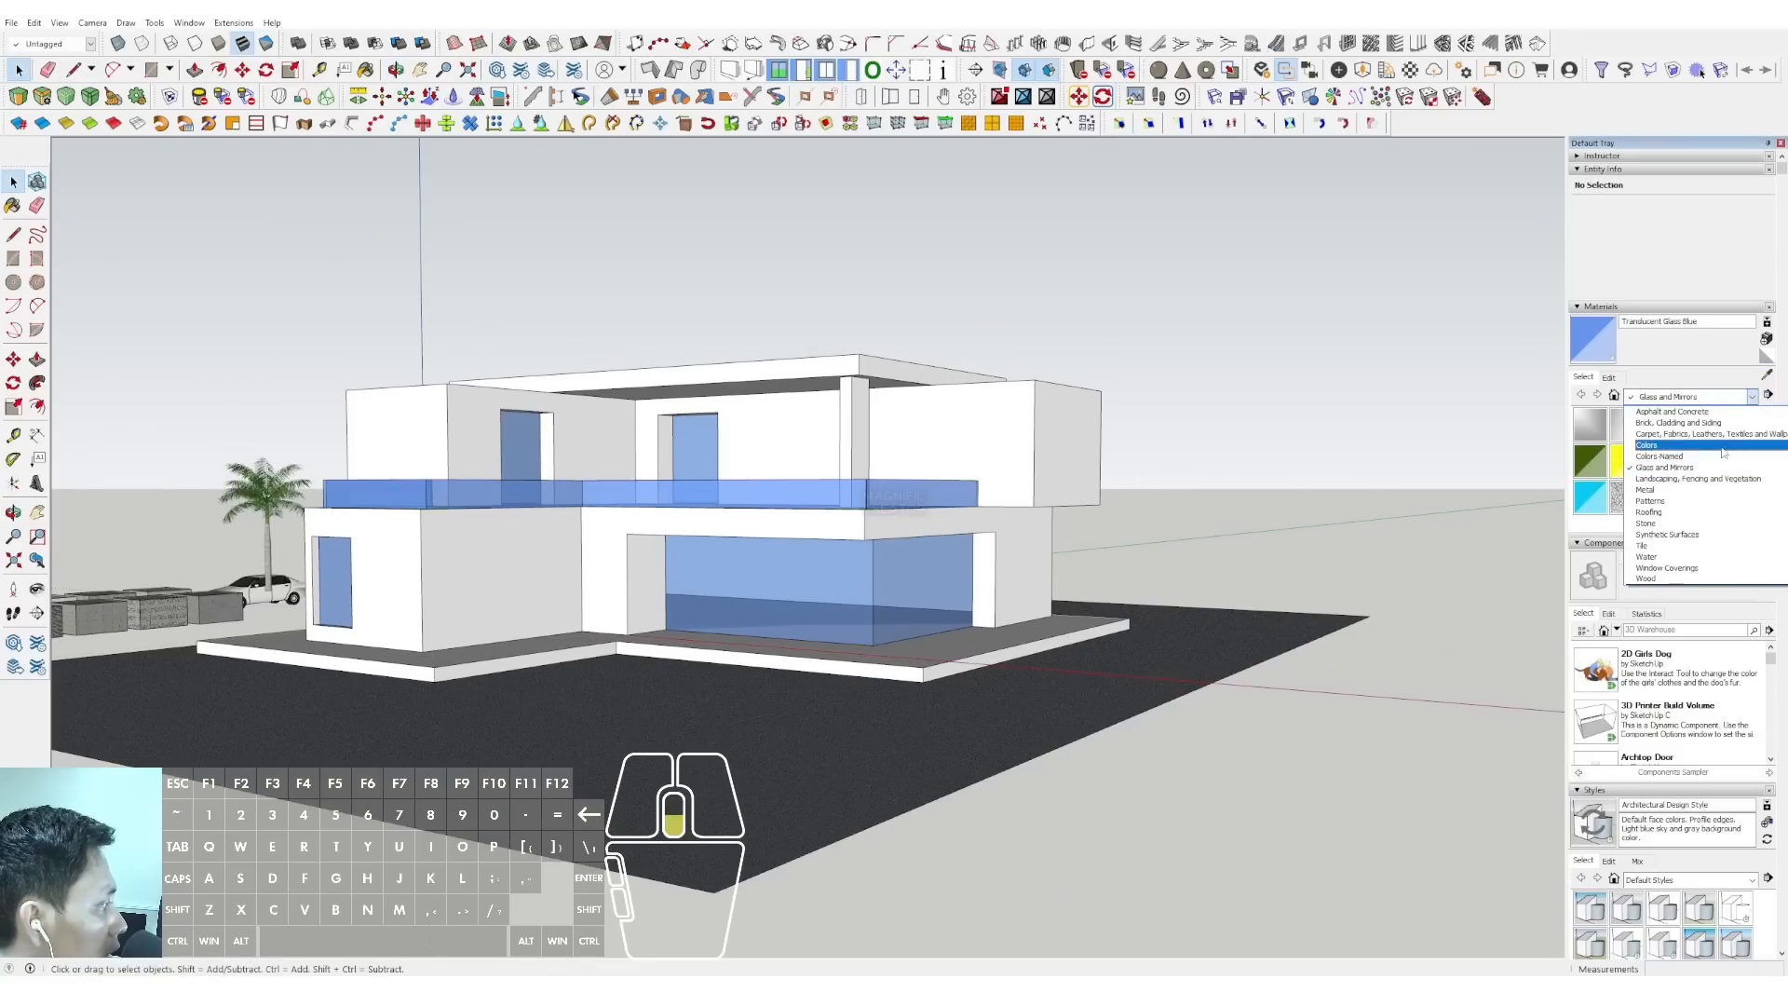
pyautogui.click(1657, 447)
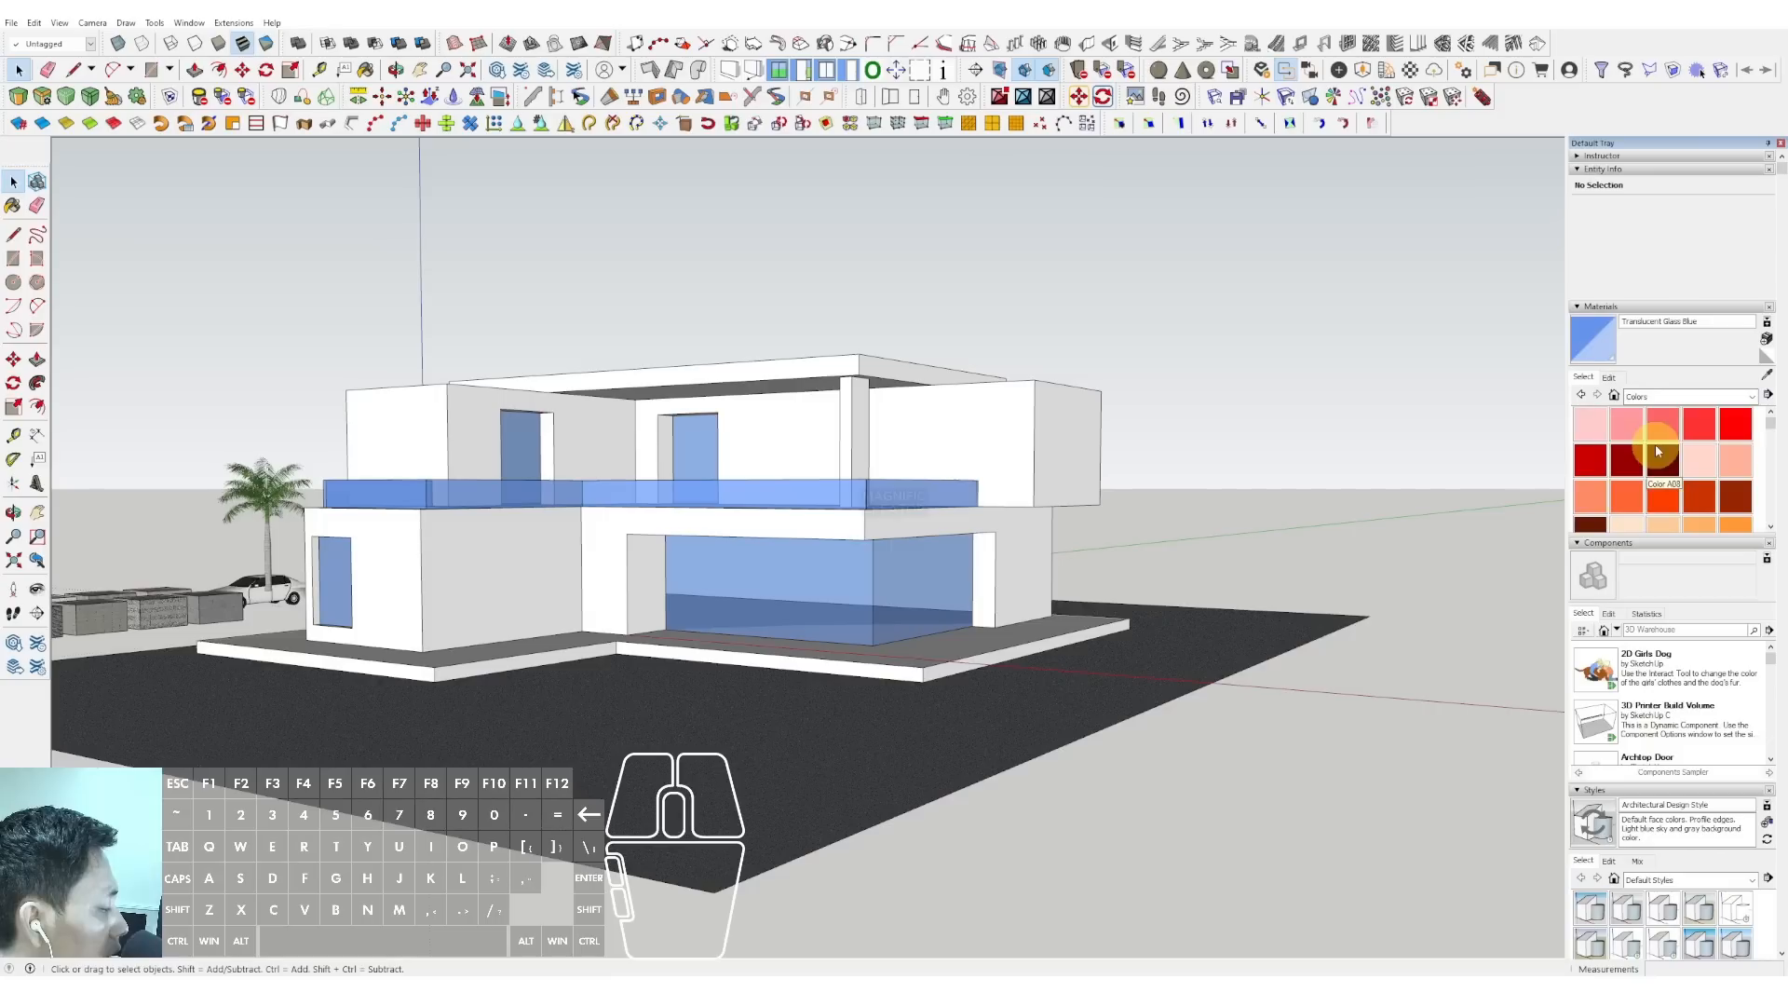
pyautogui.scroll(-6, 1667, 456)
pyautogui.scroll(6, 1680, 468)
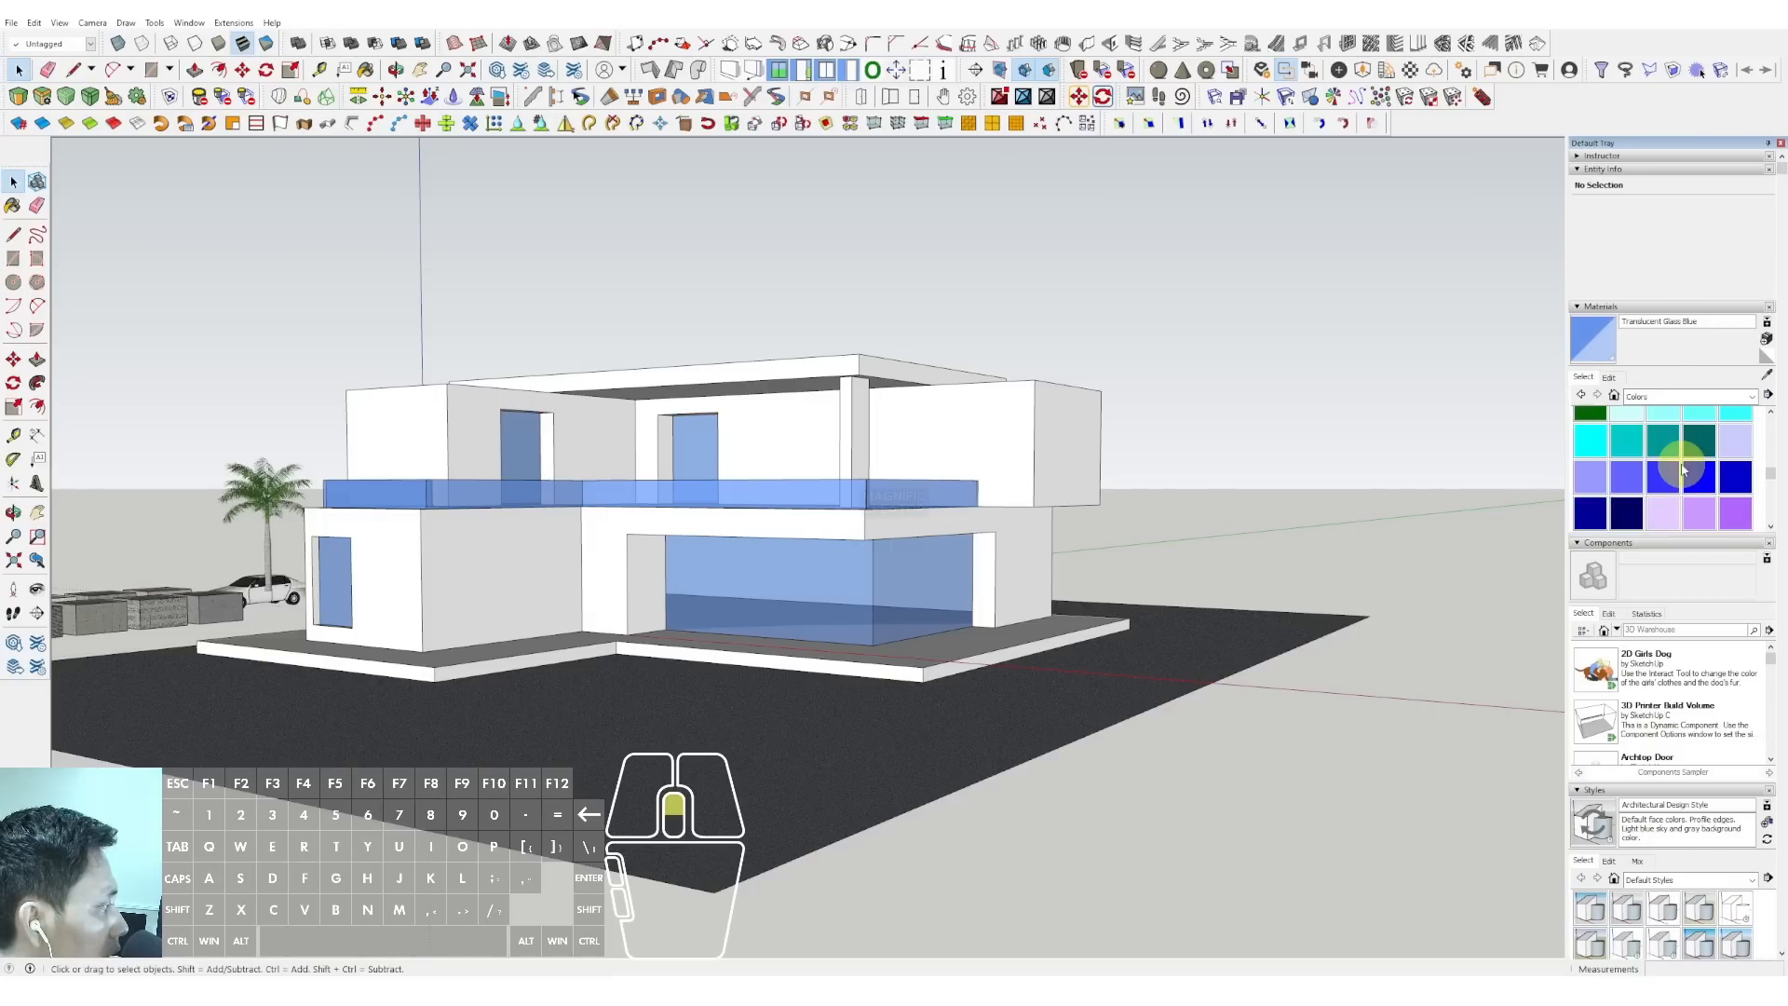
pyautogui.scroll(-2, 1681, 475)
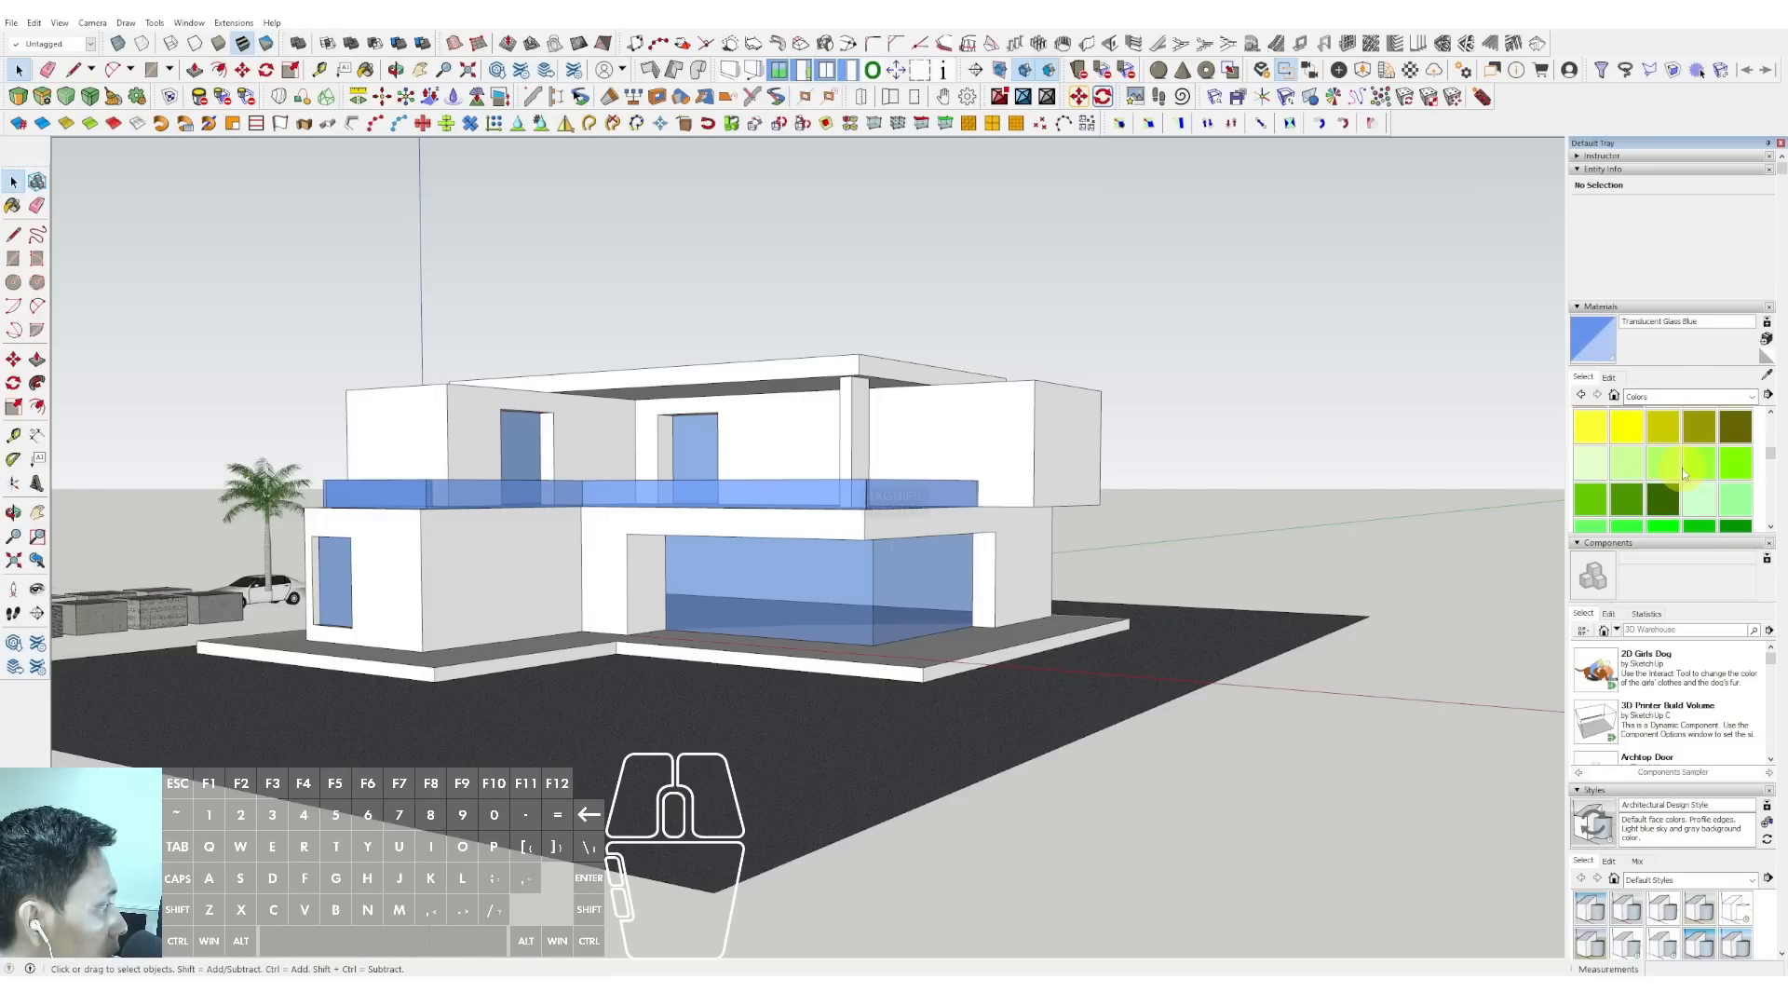
pyautogui.scroll(2, 1676, 488)
pyautogui.scroll(-2, 1670, 506)
pyautogui.click(1665, 469)
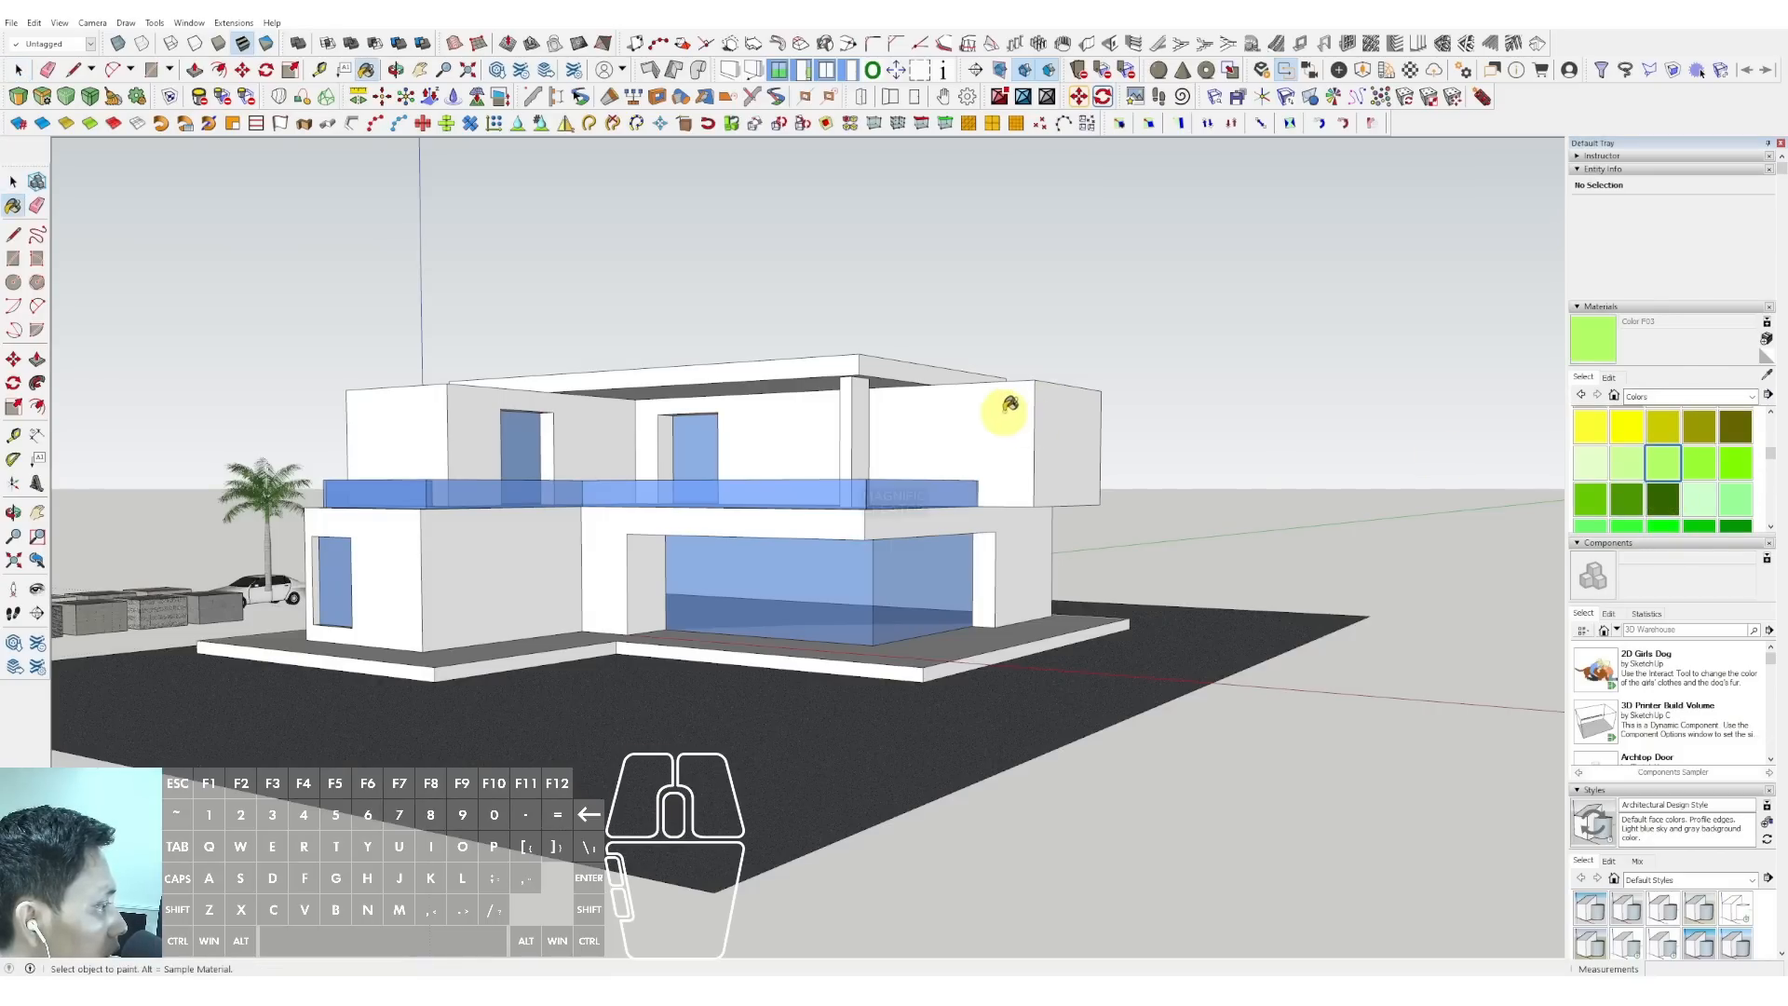
pyautogui.click(1005, 403)
# - Edit the upper-floor wall color with the HLS picker, reducing its saturation to a muted sage green
pyautogui.scroll(3, 1121, 471)
pyautogui.moveTo(1121, 471)
pyautogui.mouseDown(button='middle')
pyautogui.moveTo(1014, 501)
pyautogui.moveTo(1062, 507)
pyautogui.mouseUp(button='middle')
pyautogui.click(1608, 377)
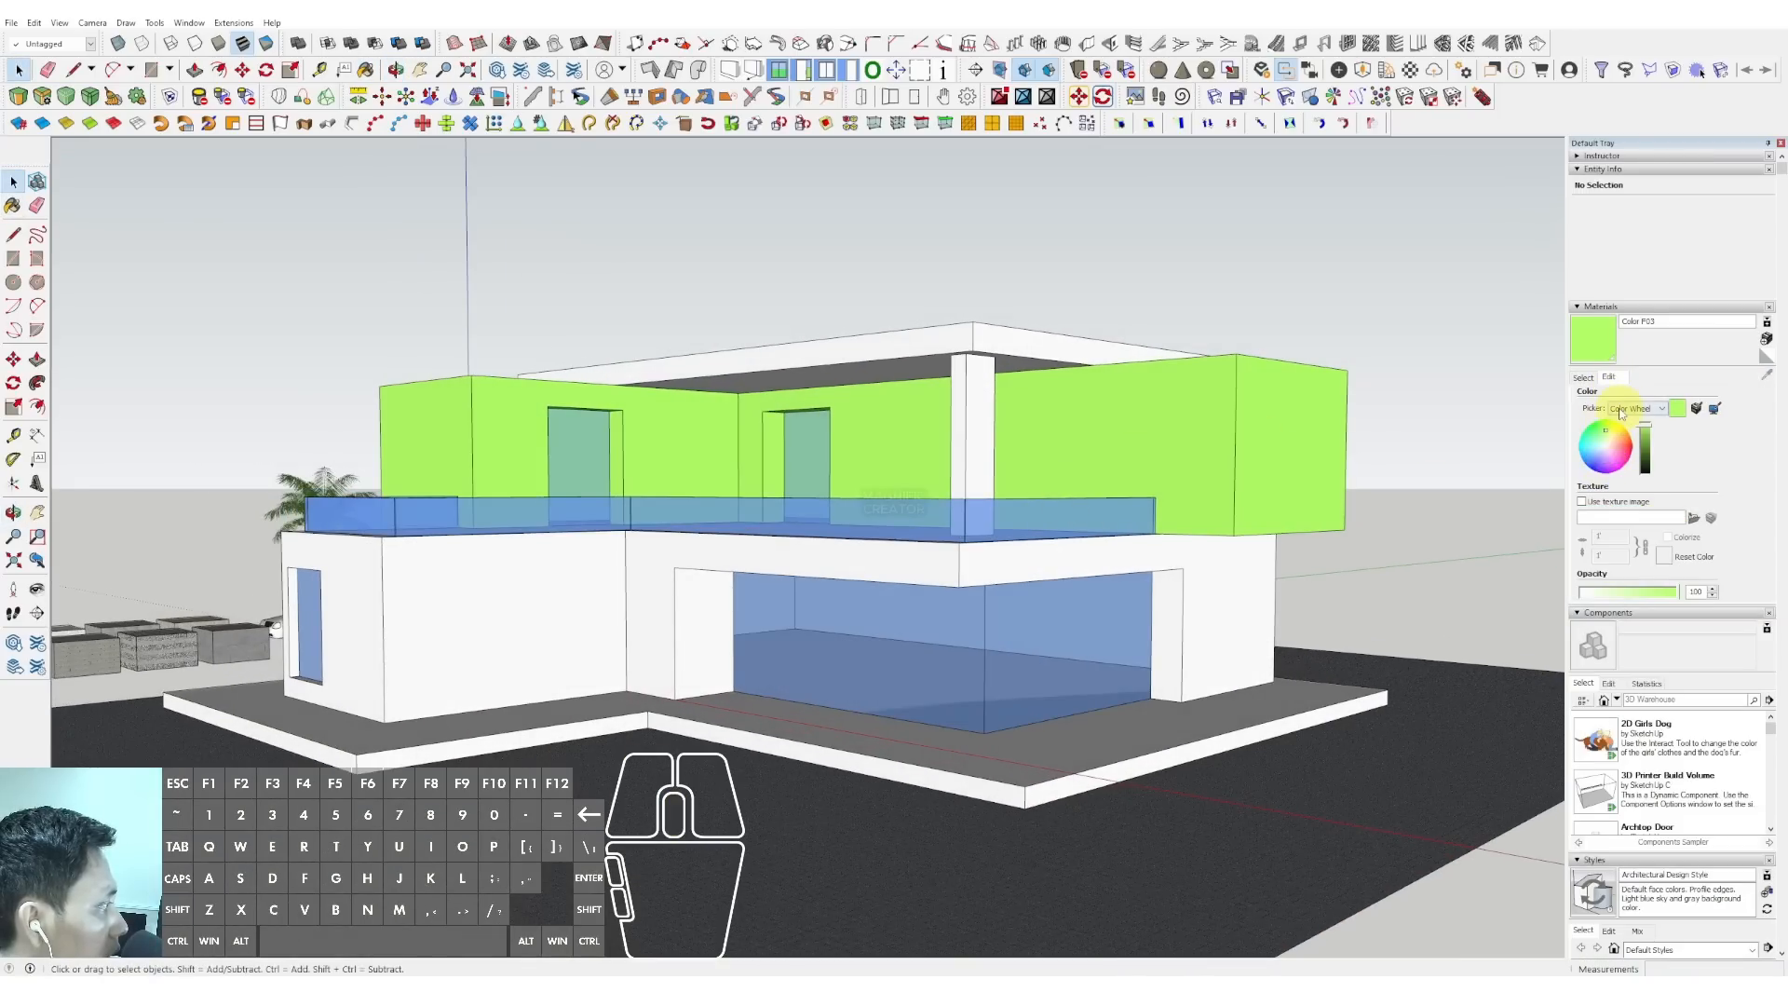
pyautogui.click(1615, 451)
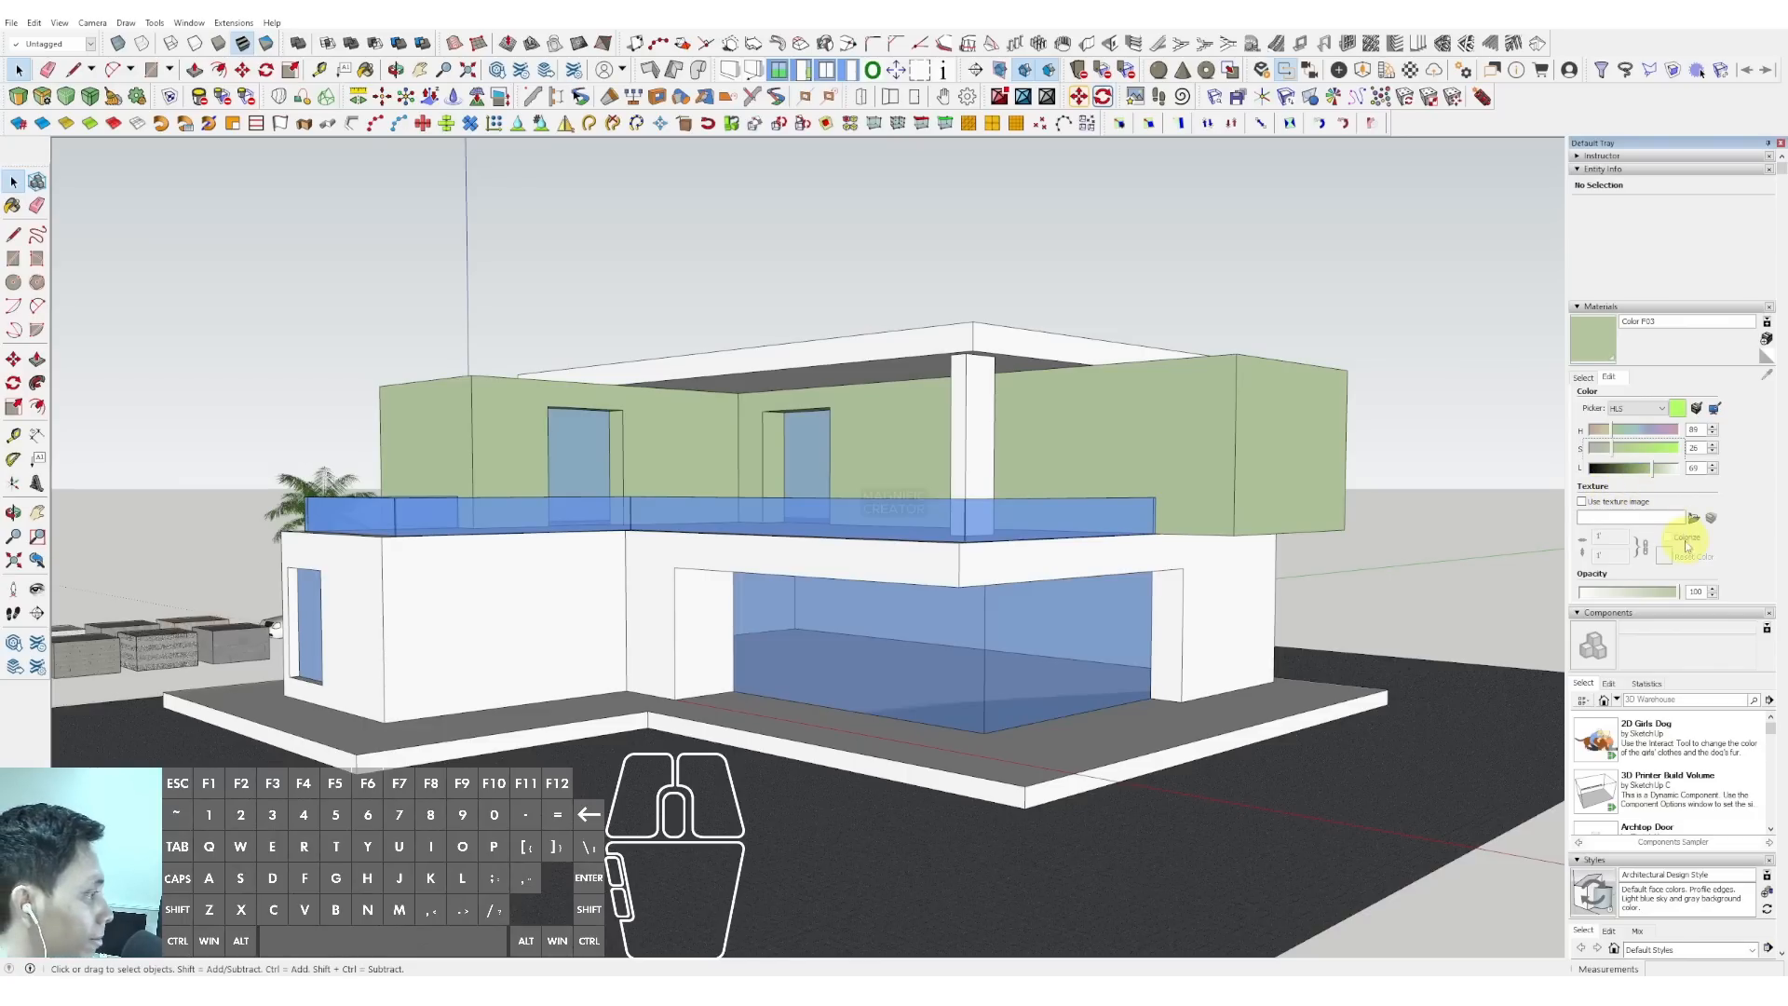
pyautogui.scroll(5, 1030, 466)
pyautogui.moveTo(1025, 427); pyautogui.dragTo(1073, 435, button='middle')
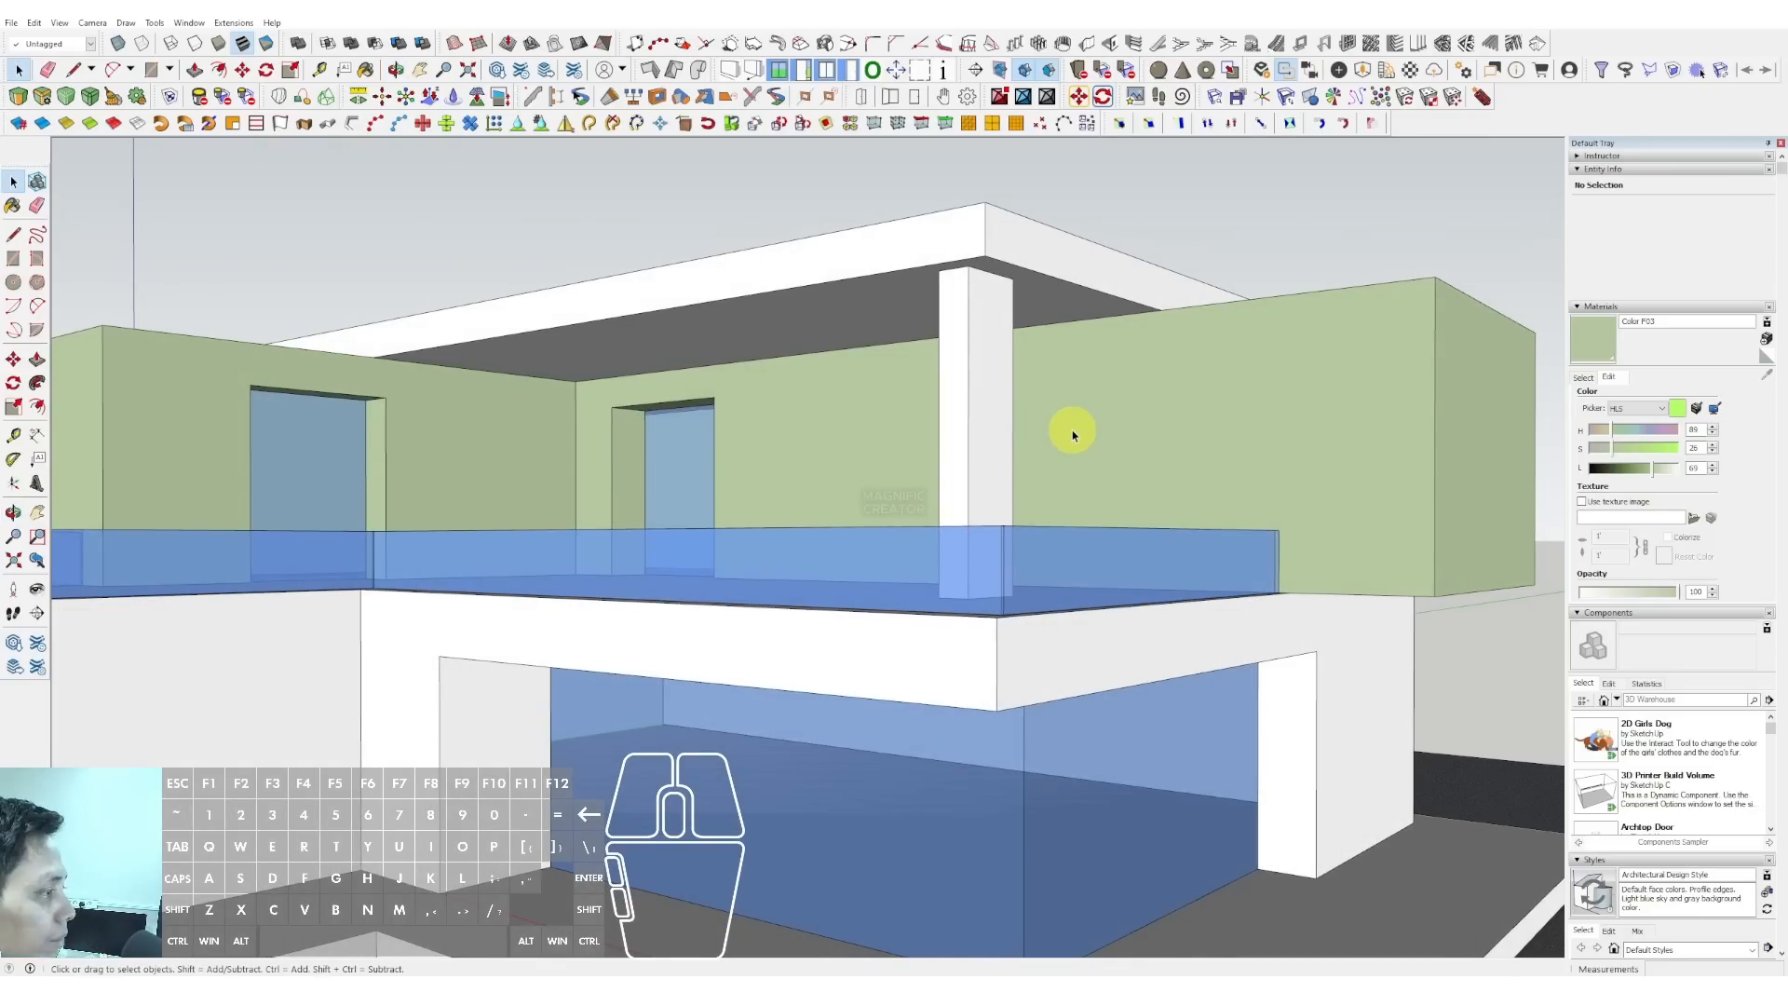
pyautogui.scroll(-6, 1032, 386)
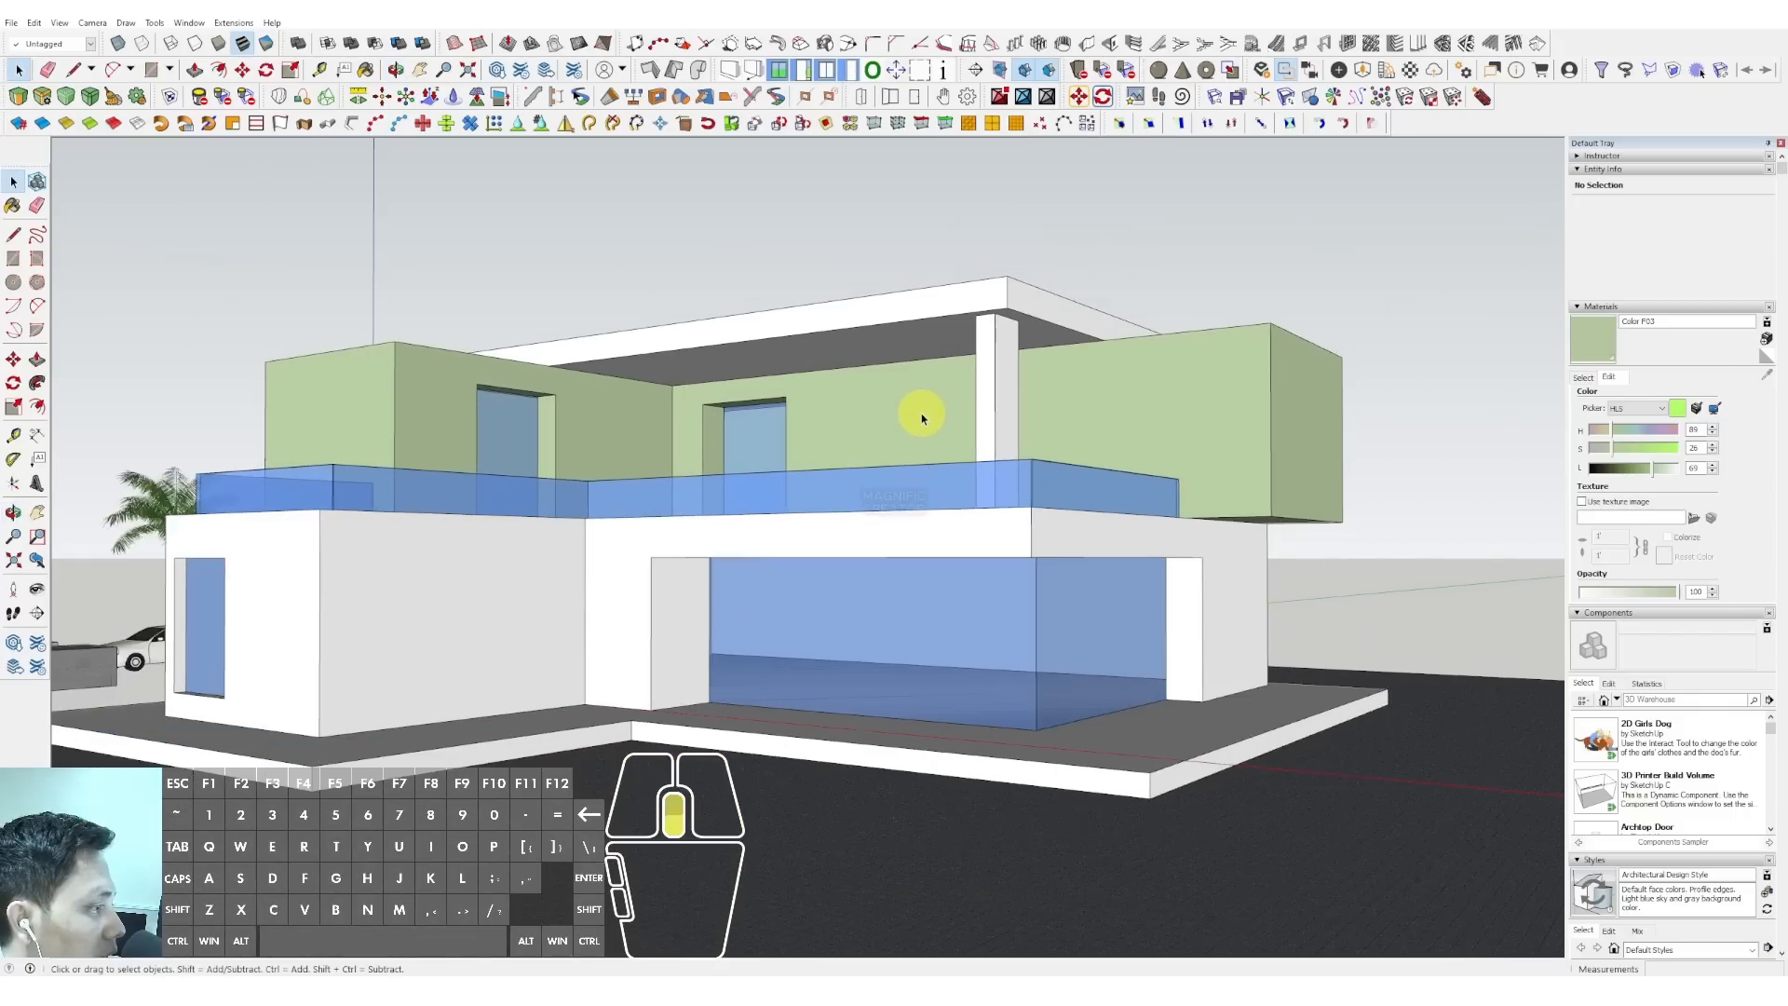
# - Try the light grey Color M02 on the ground-floor walls and settle on the dark grey Color M06
pyautogui.moveTo(918, 411); pyautogui.dragTo(938, 391, button='middle')
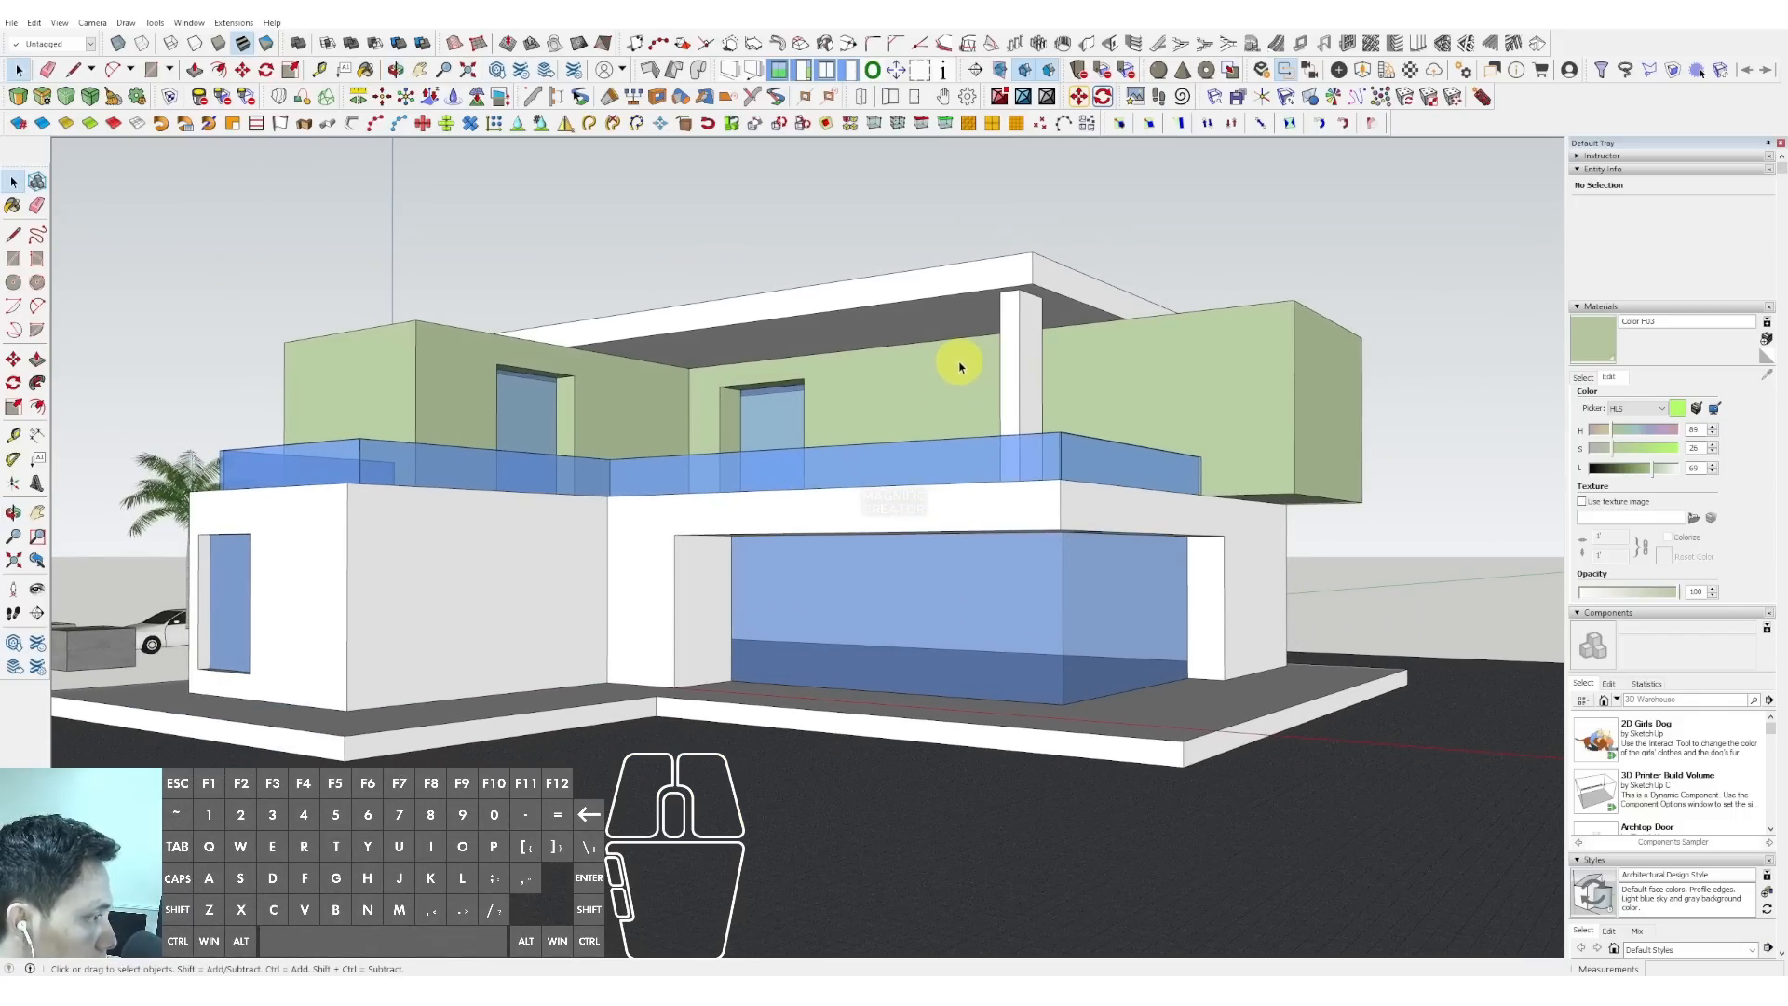
pyautogui.scroll(-3, 958, 431)
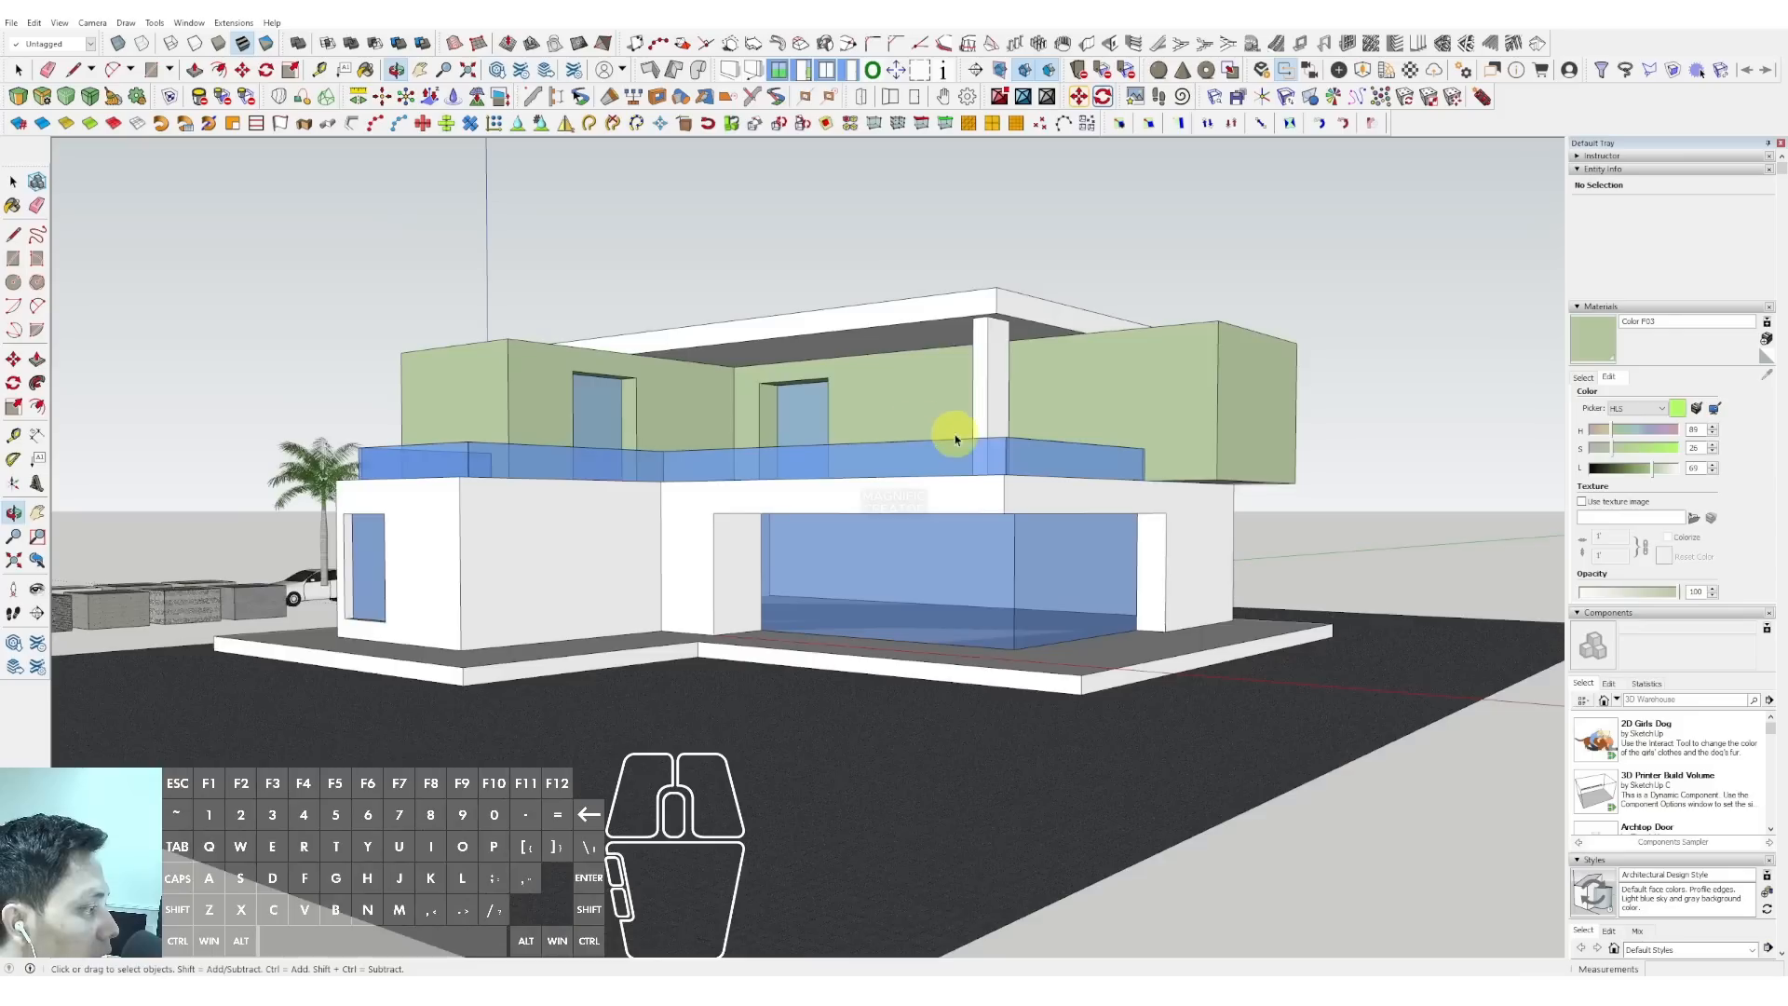
pyautogui.click(1583, 377)
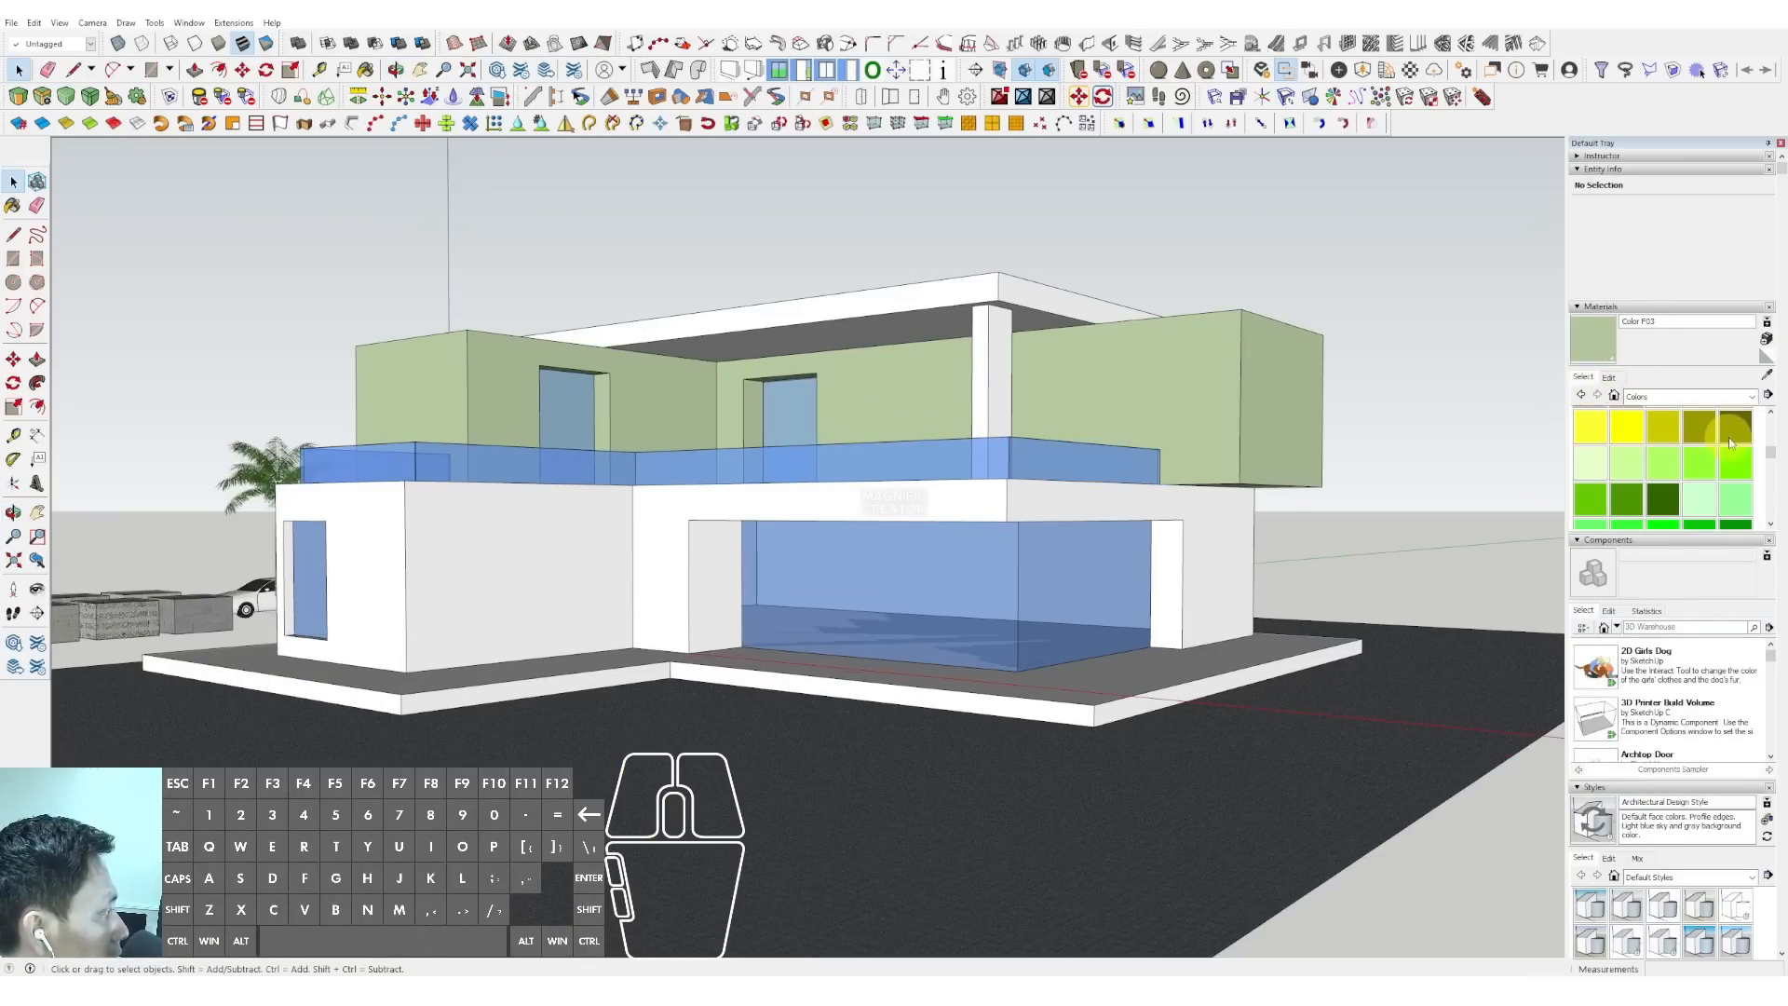
pyautogui.scroll(-3, 1699, 483)
pyautogui.scroll(-5, 1699, 482)
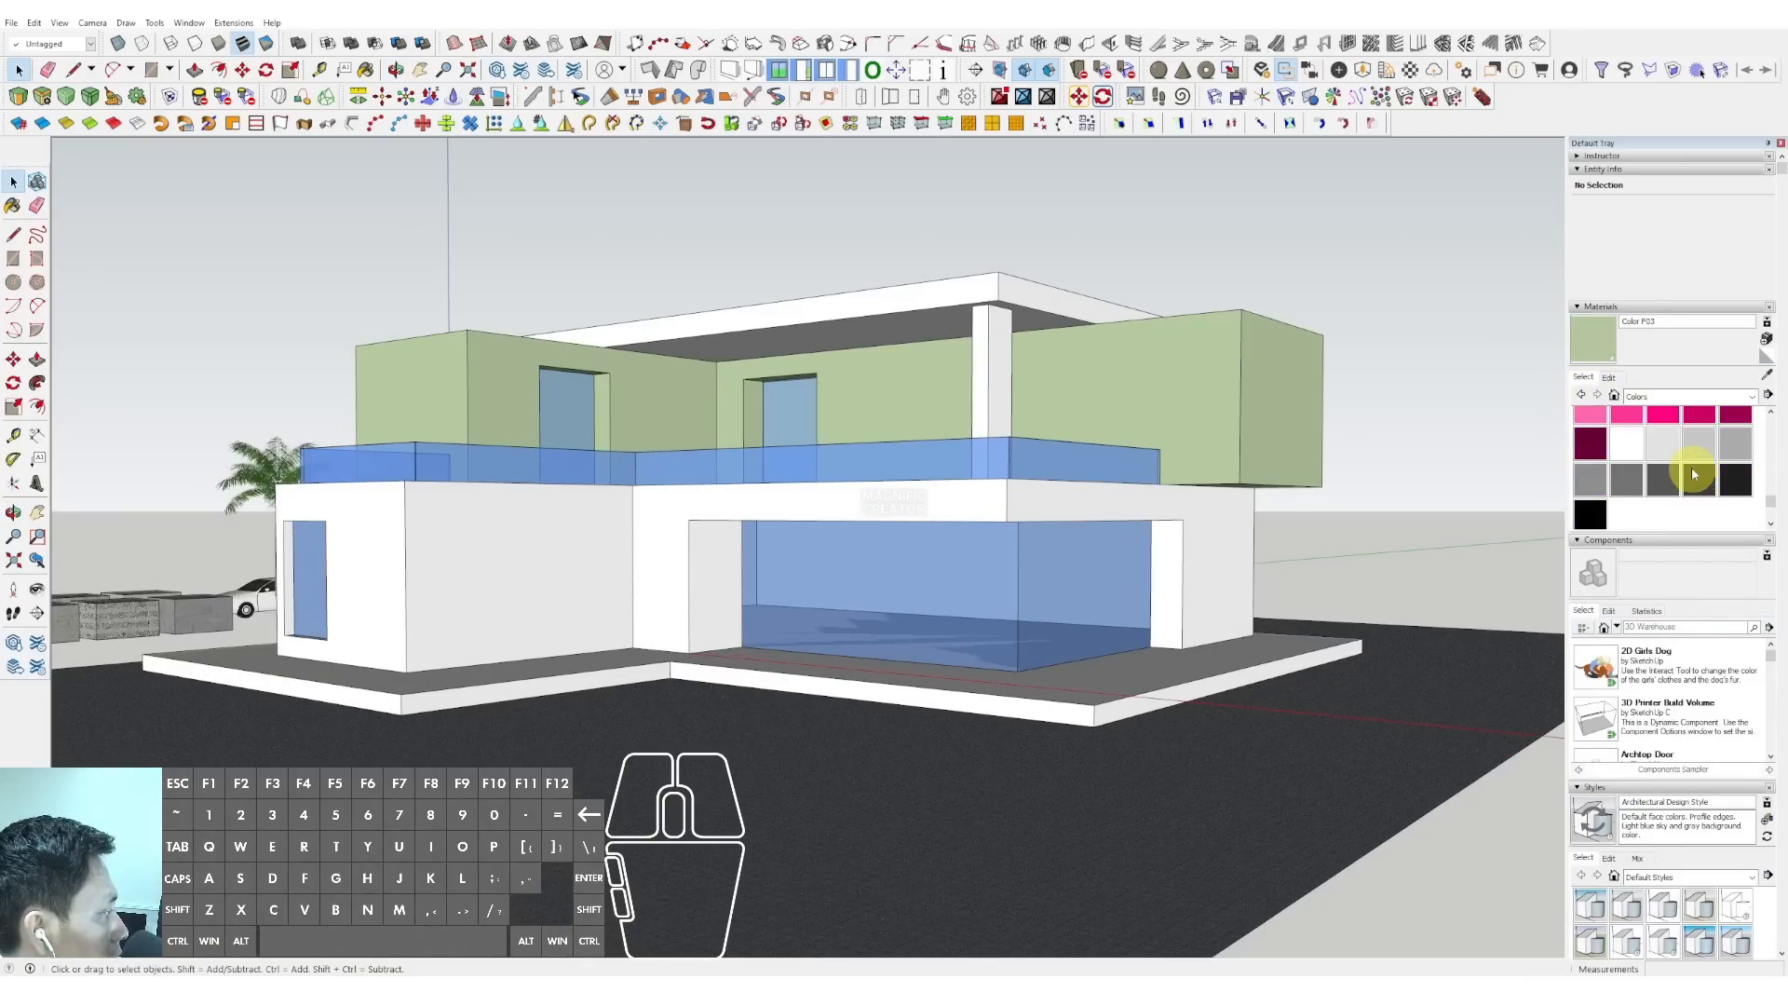
pyautogui.click(649, 523)
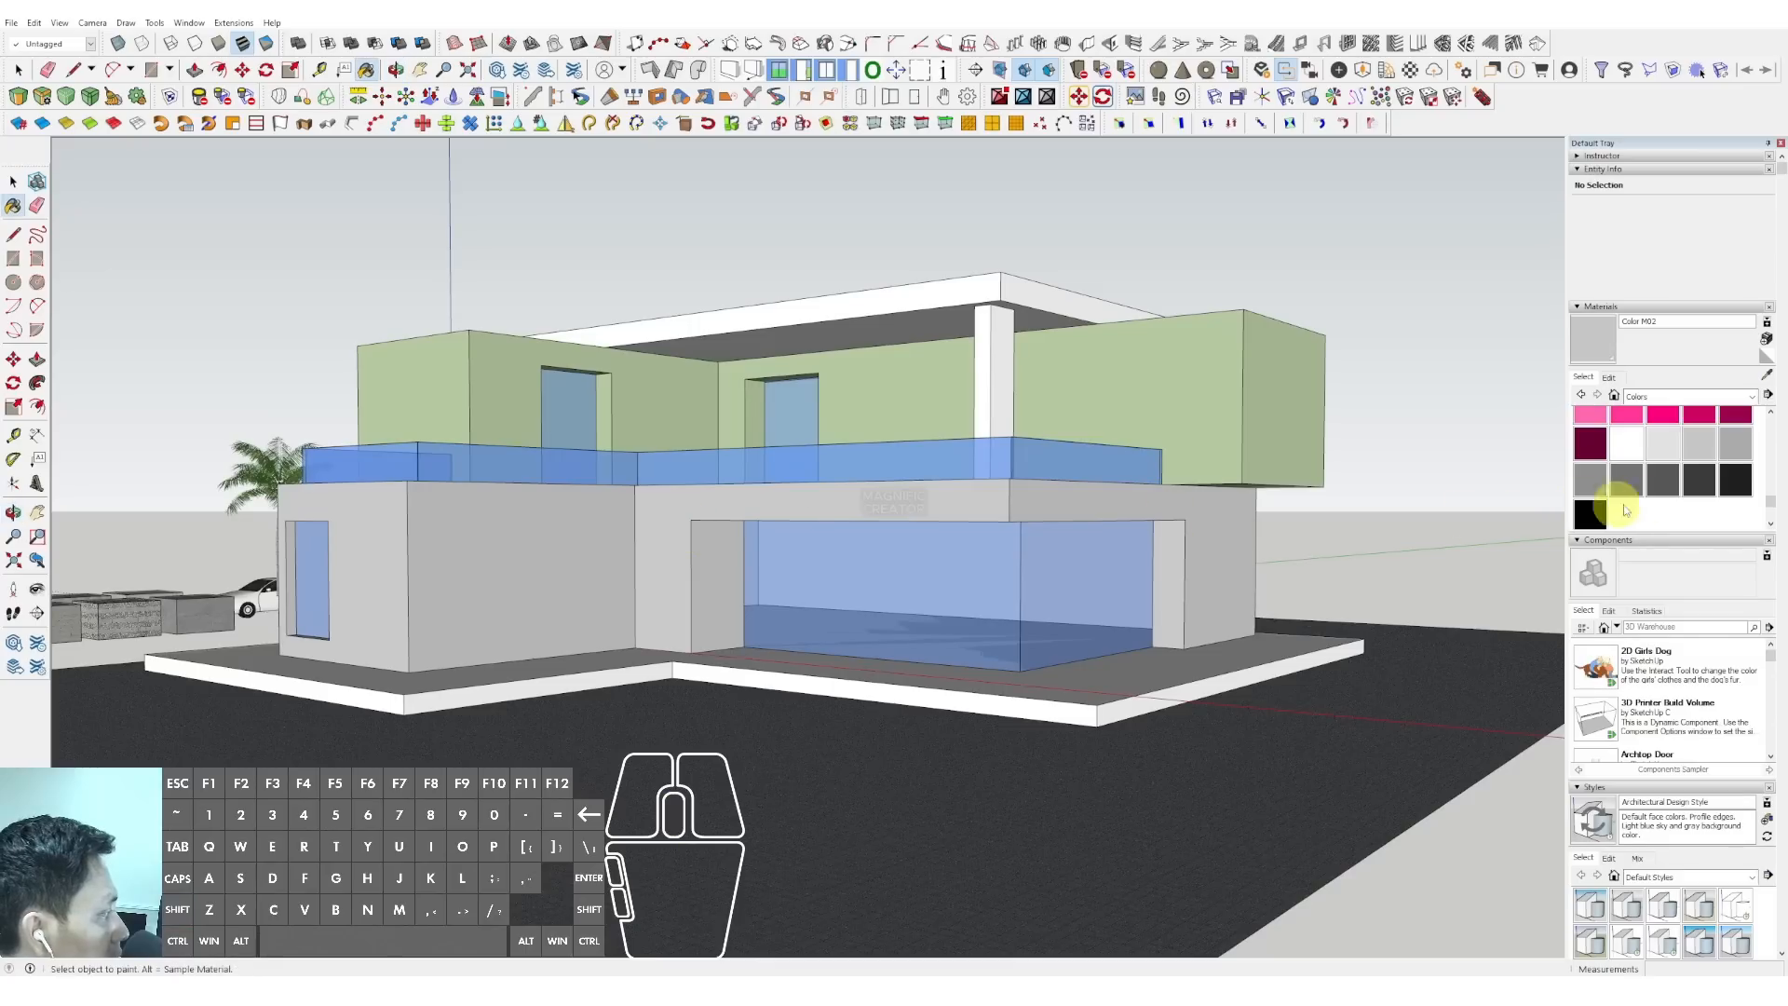
pyautogui.click(1737, 451)
pyautogui.moveTo(1198, 531); pyautogui.dragTo(1011, 498, button='middle')
pyautogui.click(1591, 477)
pyautogui.click(1137, 523)
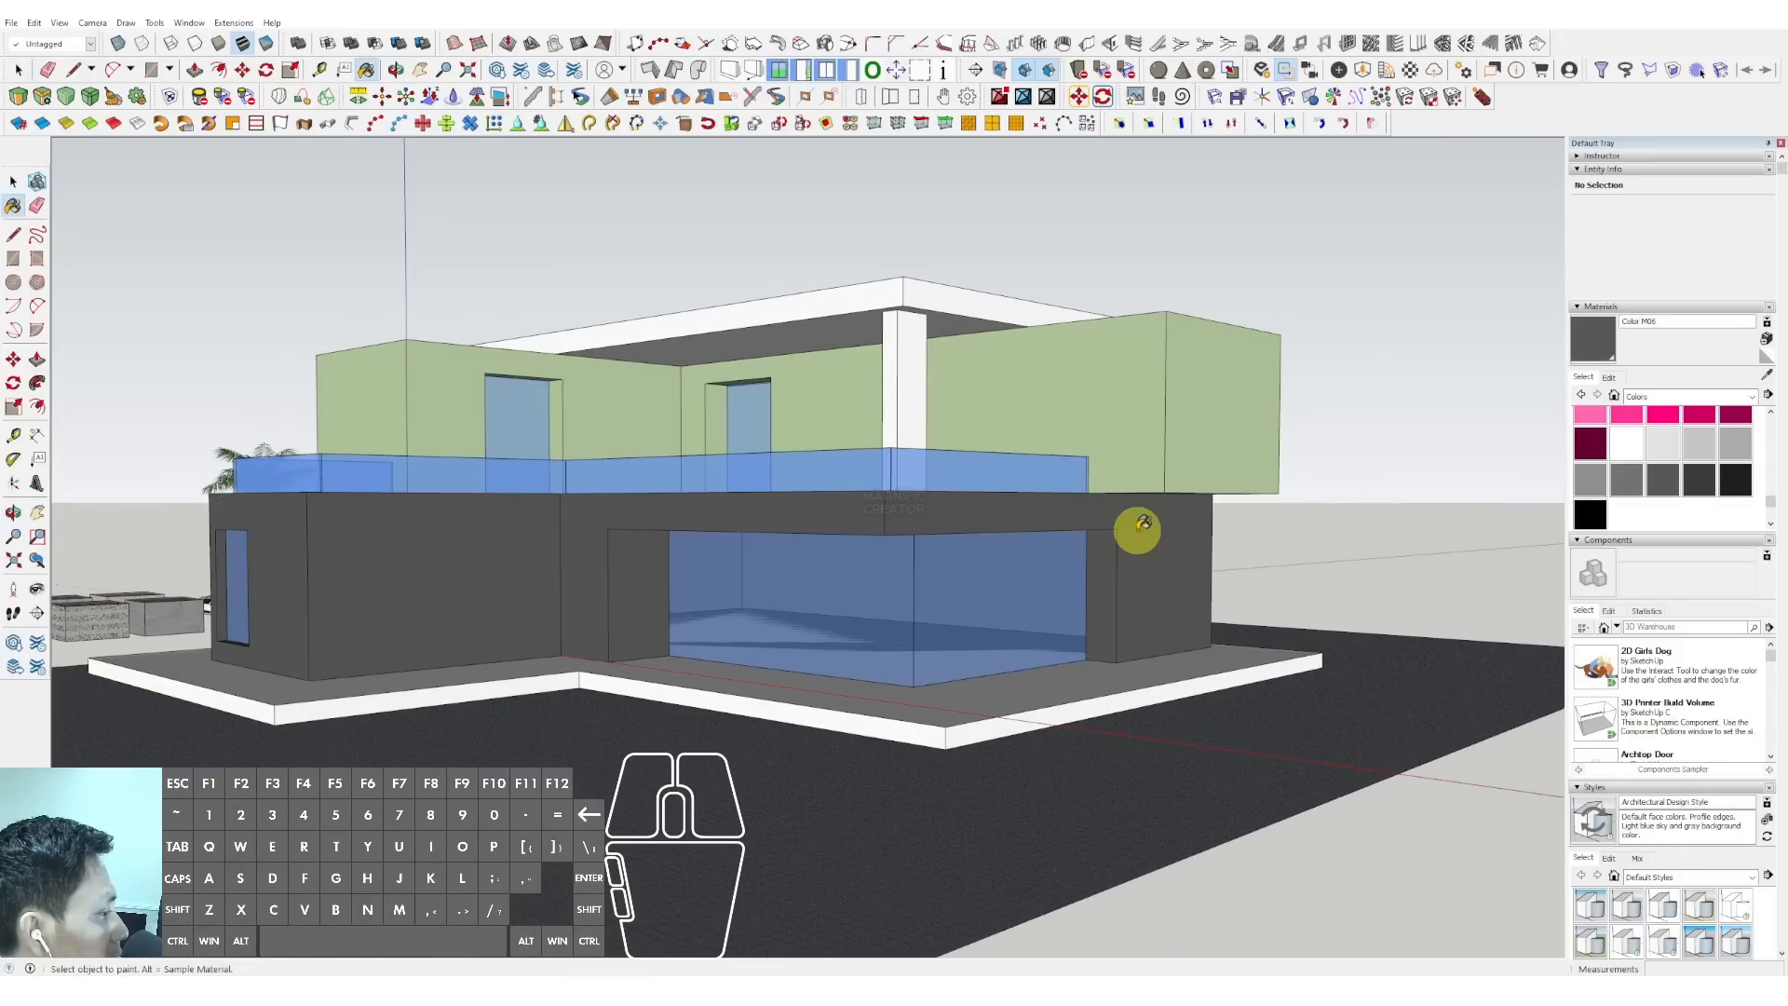
# - In the upper-floor group, outline a rectangular panel on the wall behind the roof column and recess it
pyautogui.moveTo(1137, 522)
pyautogui.mouseDown(button='middle')
pyautogui.moveTo(1297, 507)
pyautogui.moveTo(926, 475)
pyautogui.moveTo(994, 483)
pyautogui.moveTo(1074, 451)
pyautogui.moveTo(1176, 486)
pyautogui.mouseUp(button='middle')
pyautogui.tripleClick(1145, 438)
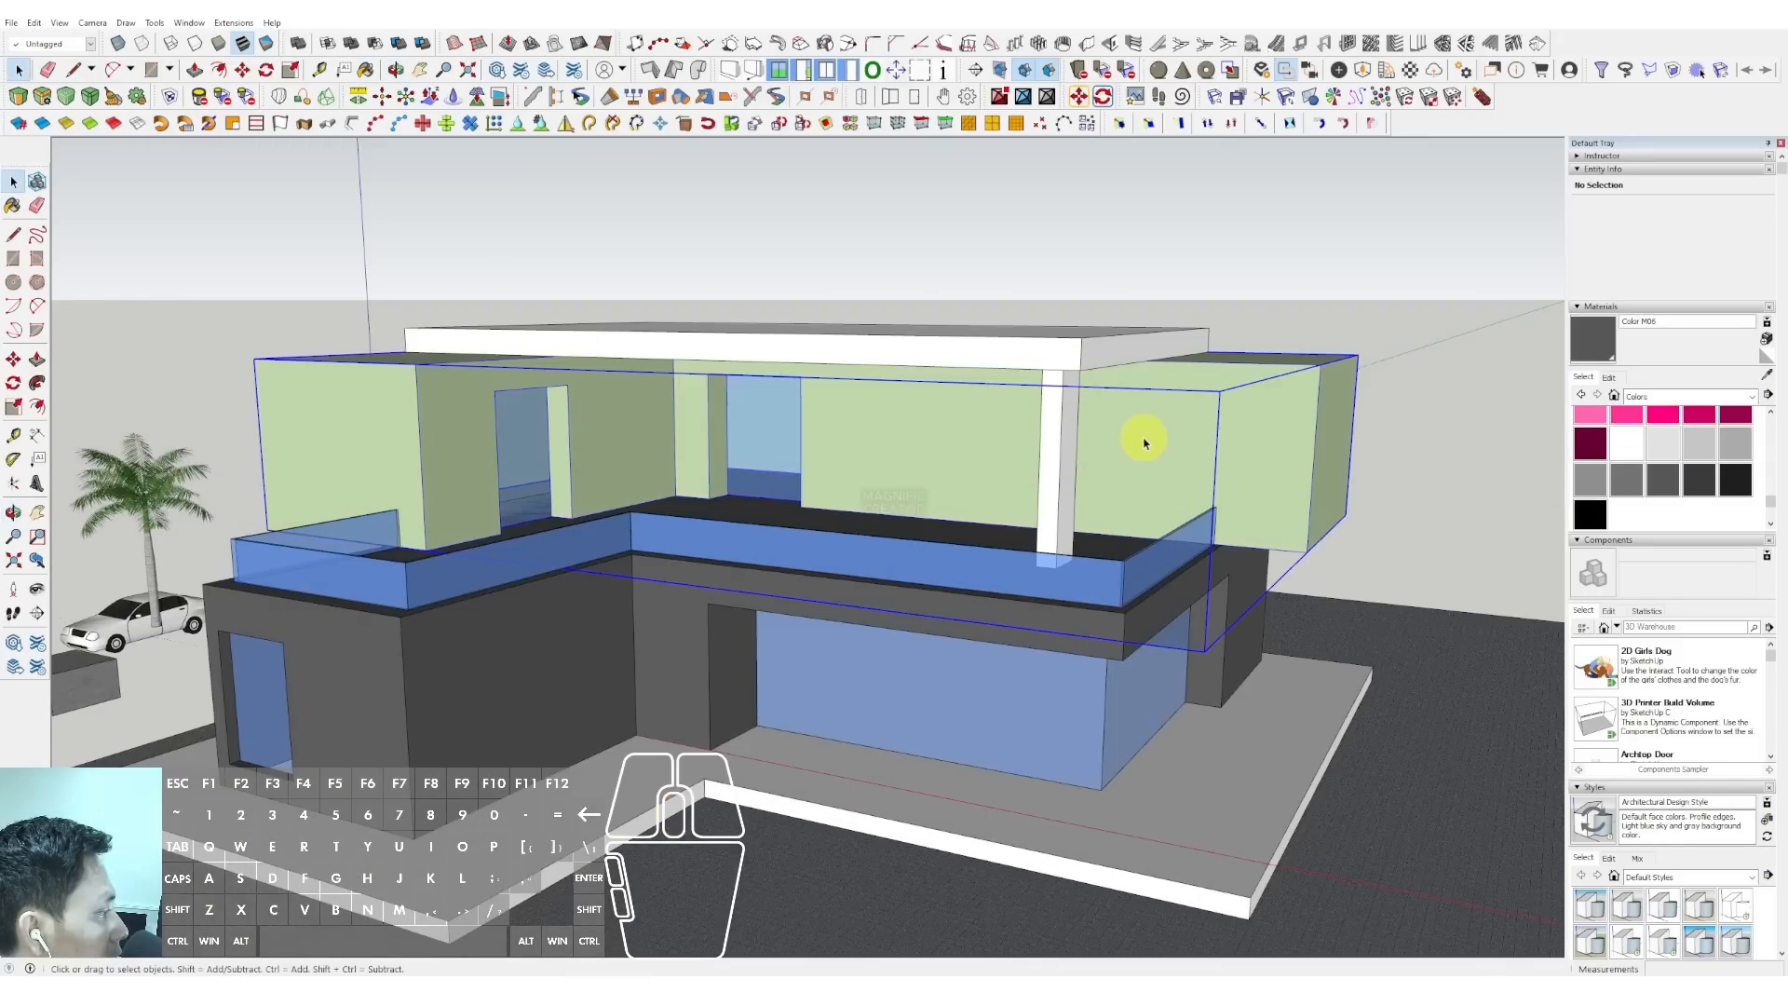
pyautogui.press('r')
pyautogui.scroll(2, 920, 513)
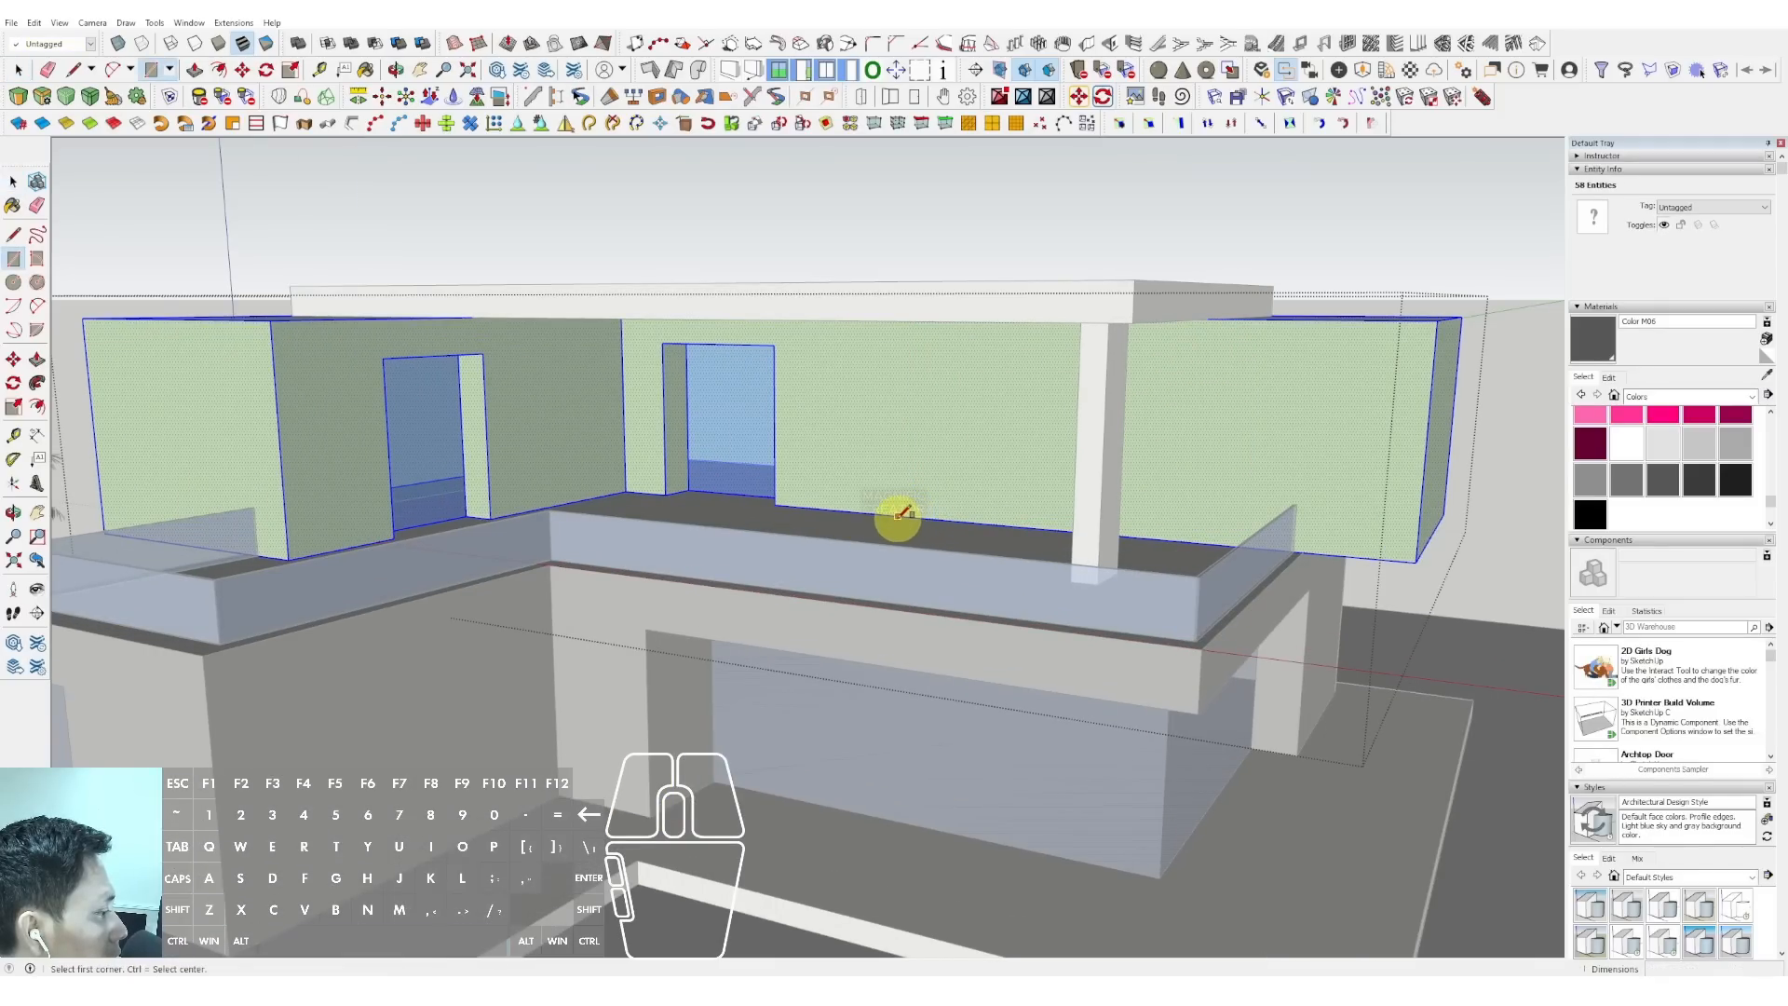
pyautogui.scroll(-4, 1150, 372)
pyautogui.press('space')
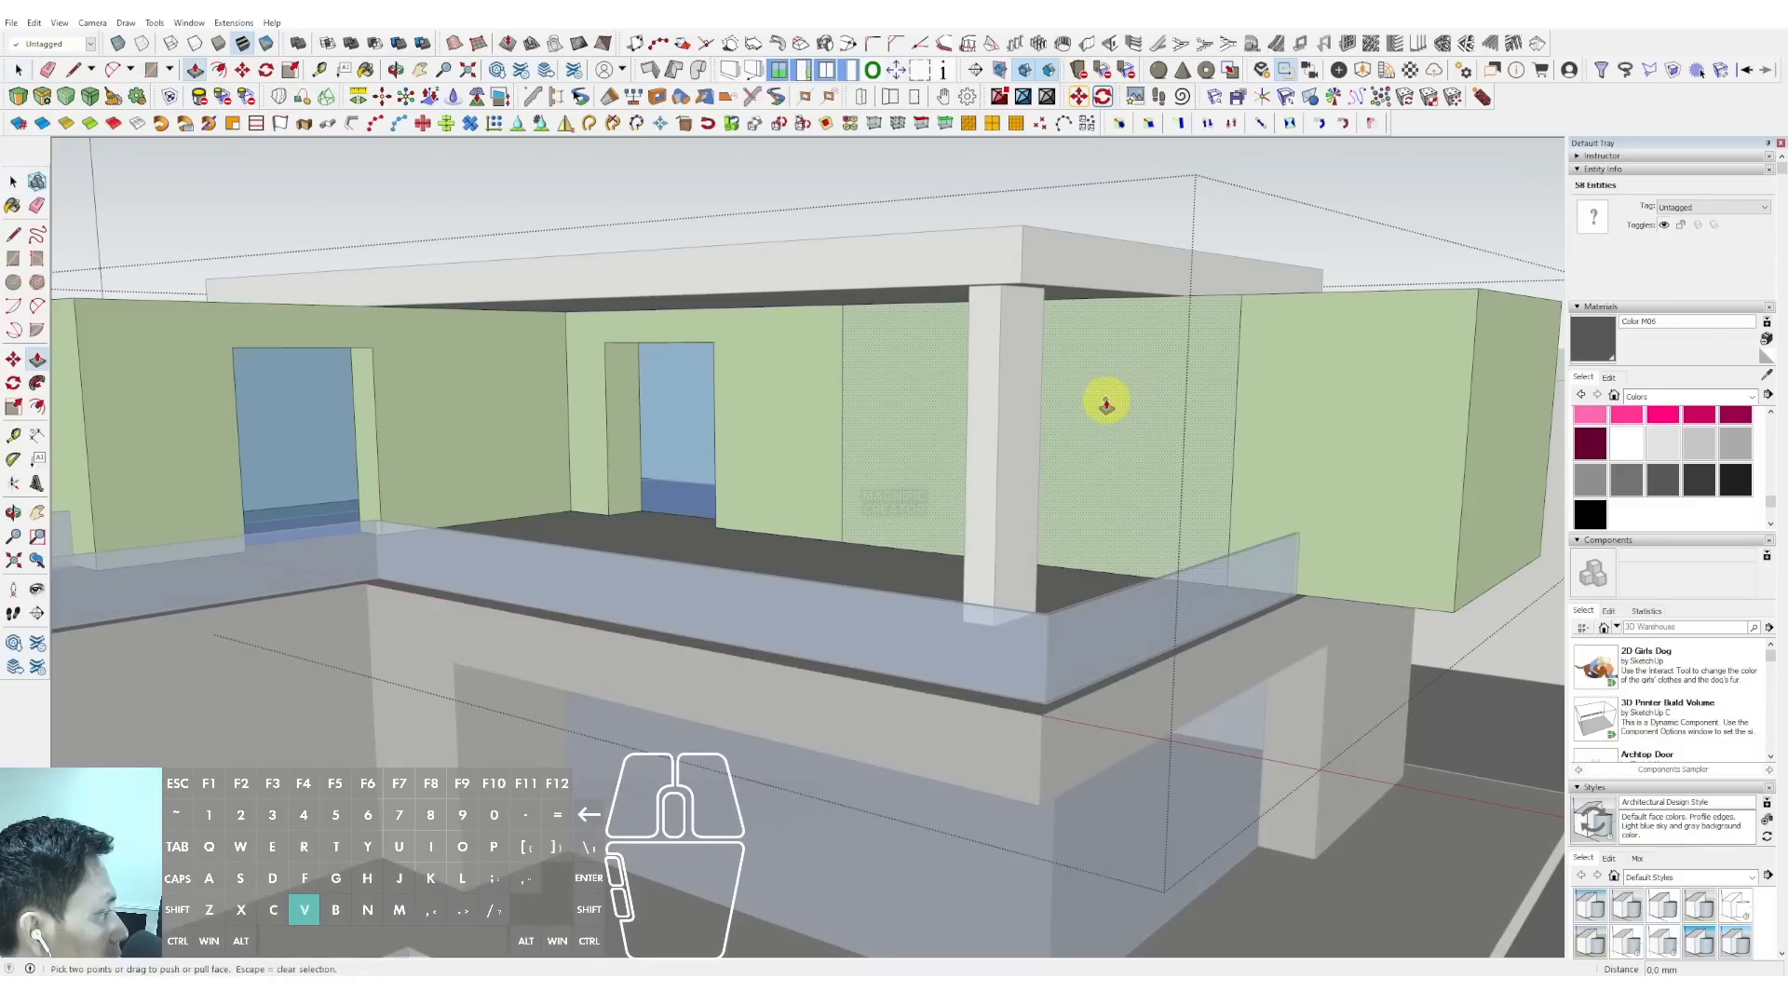
pyautogui.scroll(-2, 1104, 409)
pyautogui.scroll(-2, 1104, 414)
# - Paint the recessed wall panel with Beadboard from the Brick, Cladding and Siding collection and close the group
pyautogui.click(1744, 393)
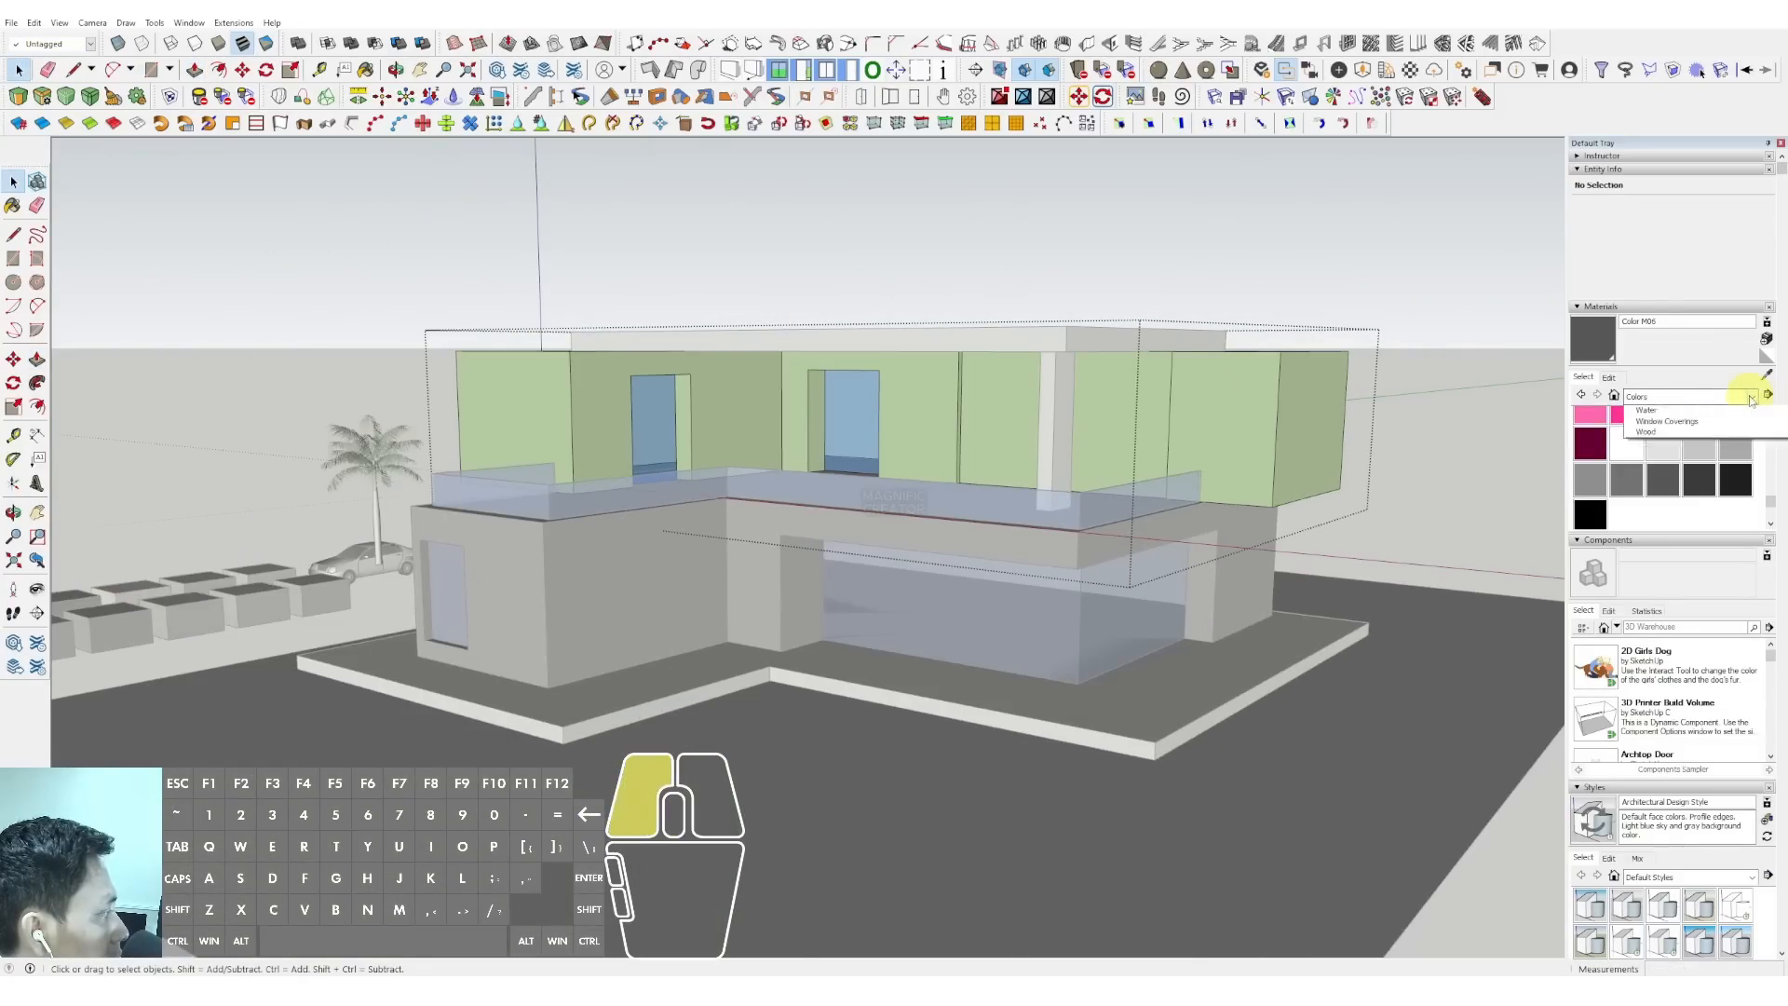
pyautogui.click(1657, 447)
pyautogui.click(1744, 395)
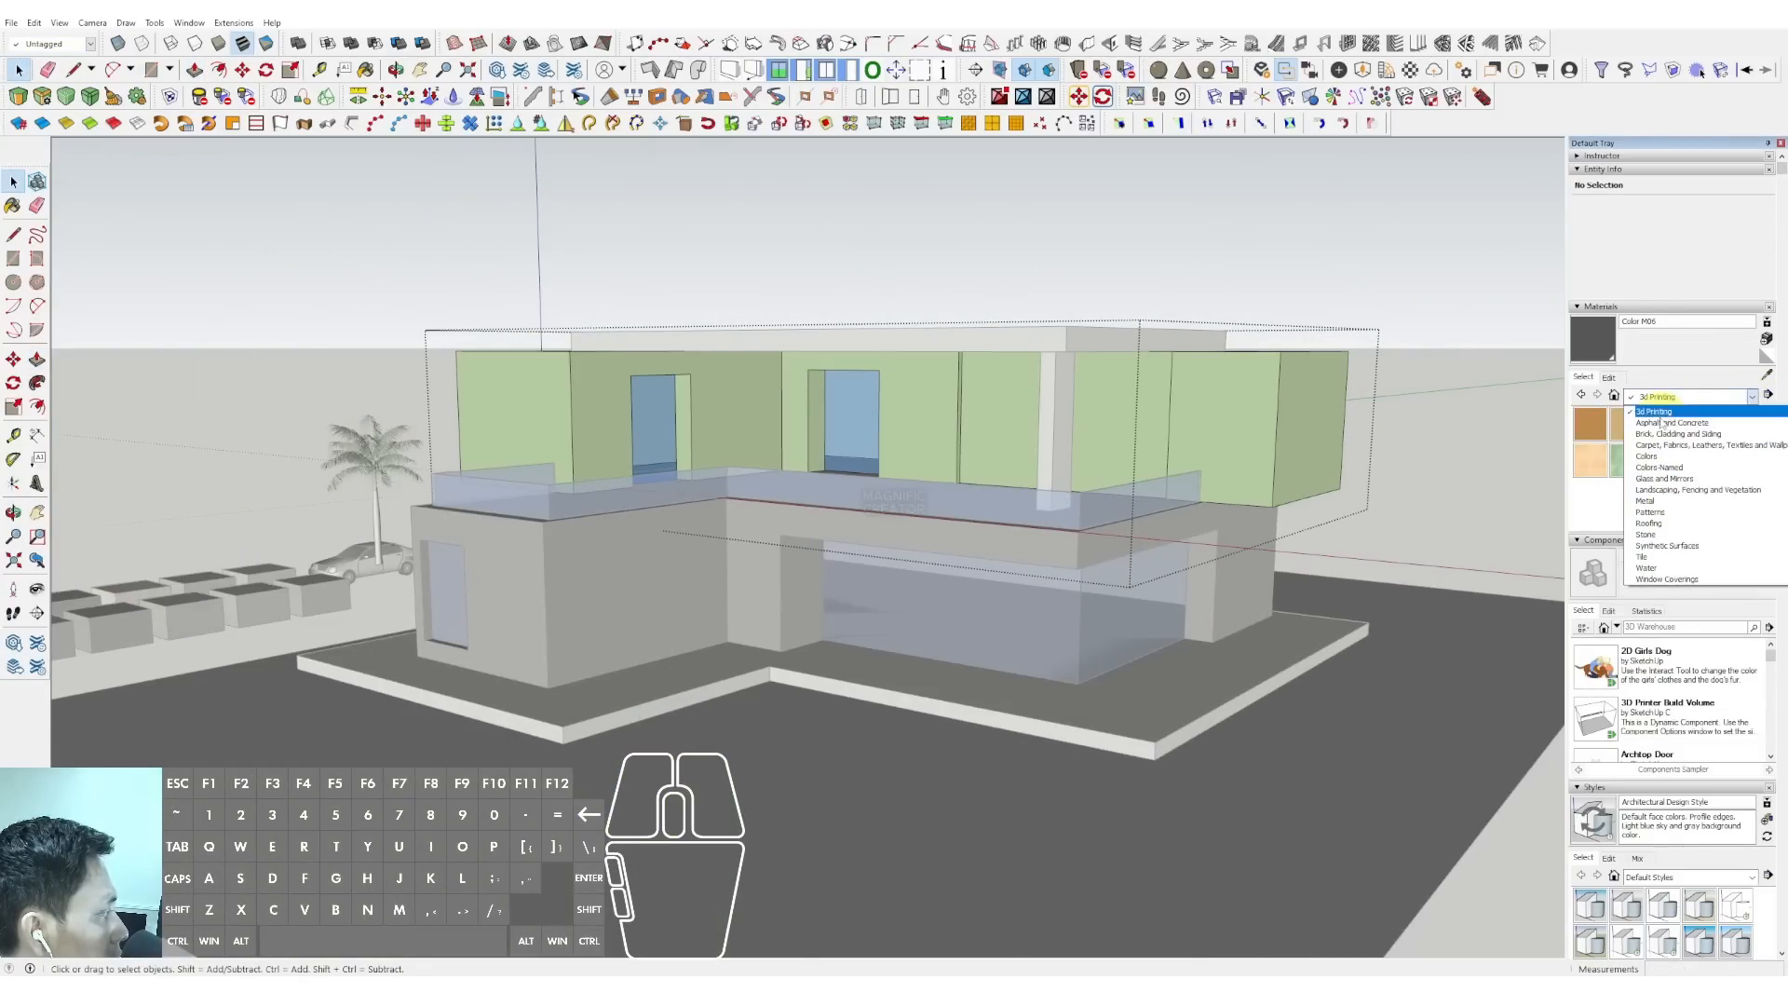
pyautogui.click(1658, 455)
pyautogui.click(1590, 423)
pyautogui.scroll(3, 1070, 411)
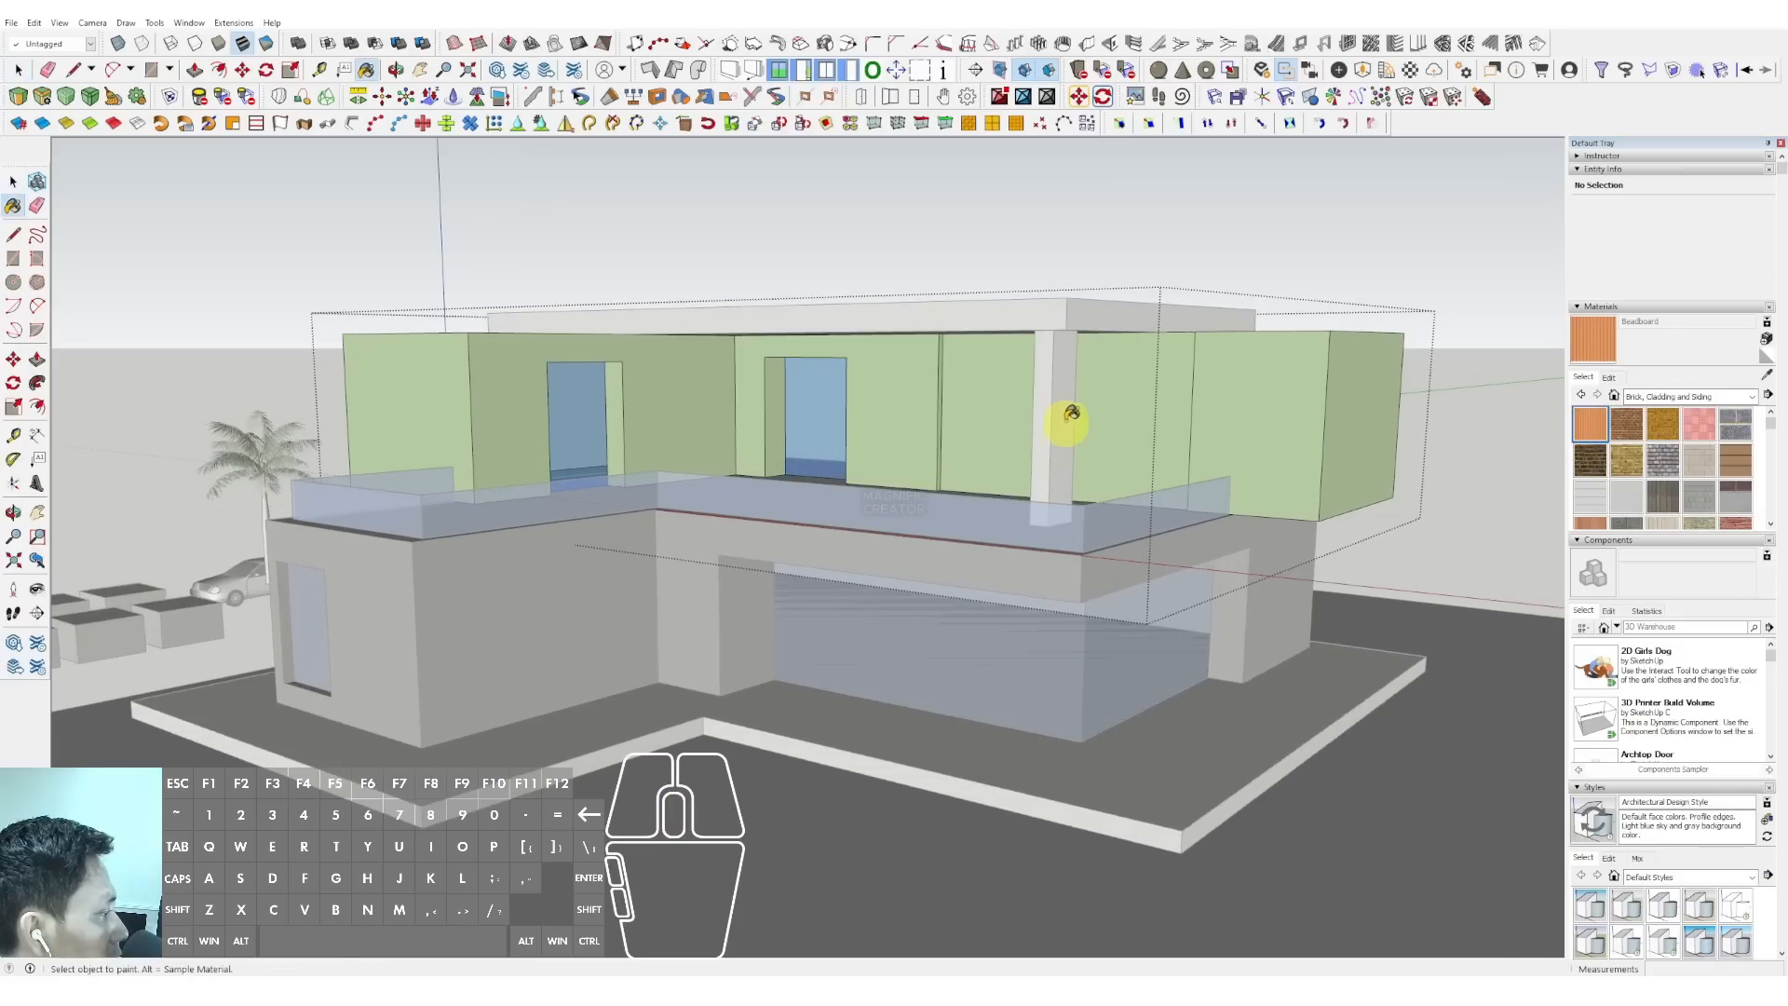
pyautogui.click(1141, 383)
pyautogui.scroll(-2, 1143, 382)
pyautogui.press('space')
pyautogui.click(1202, 271)
pyautogui.scroll(1, 723, 431)
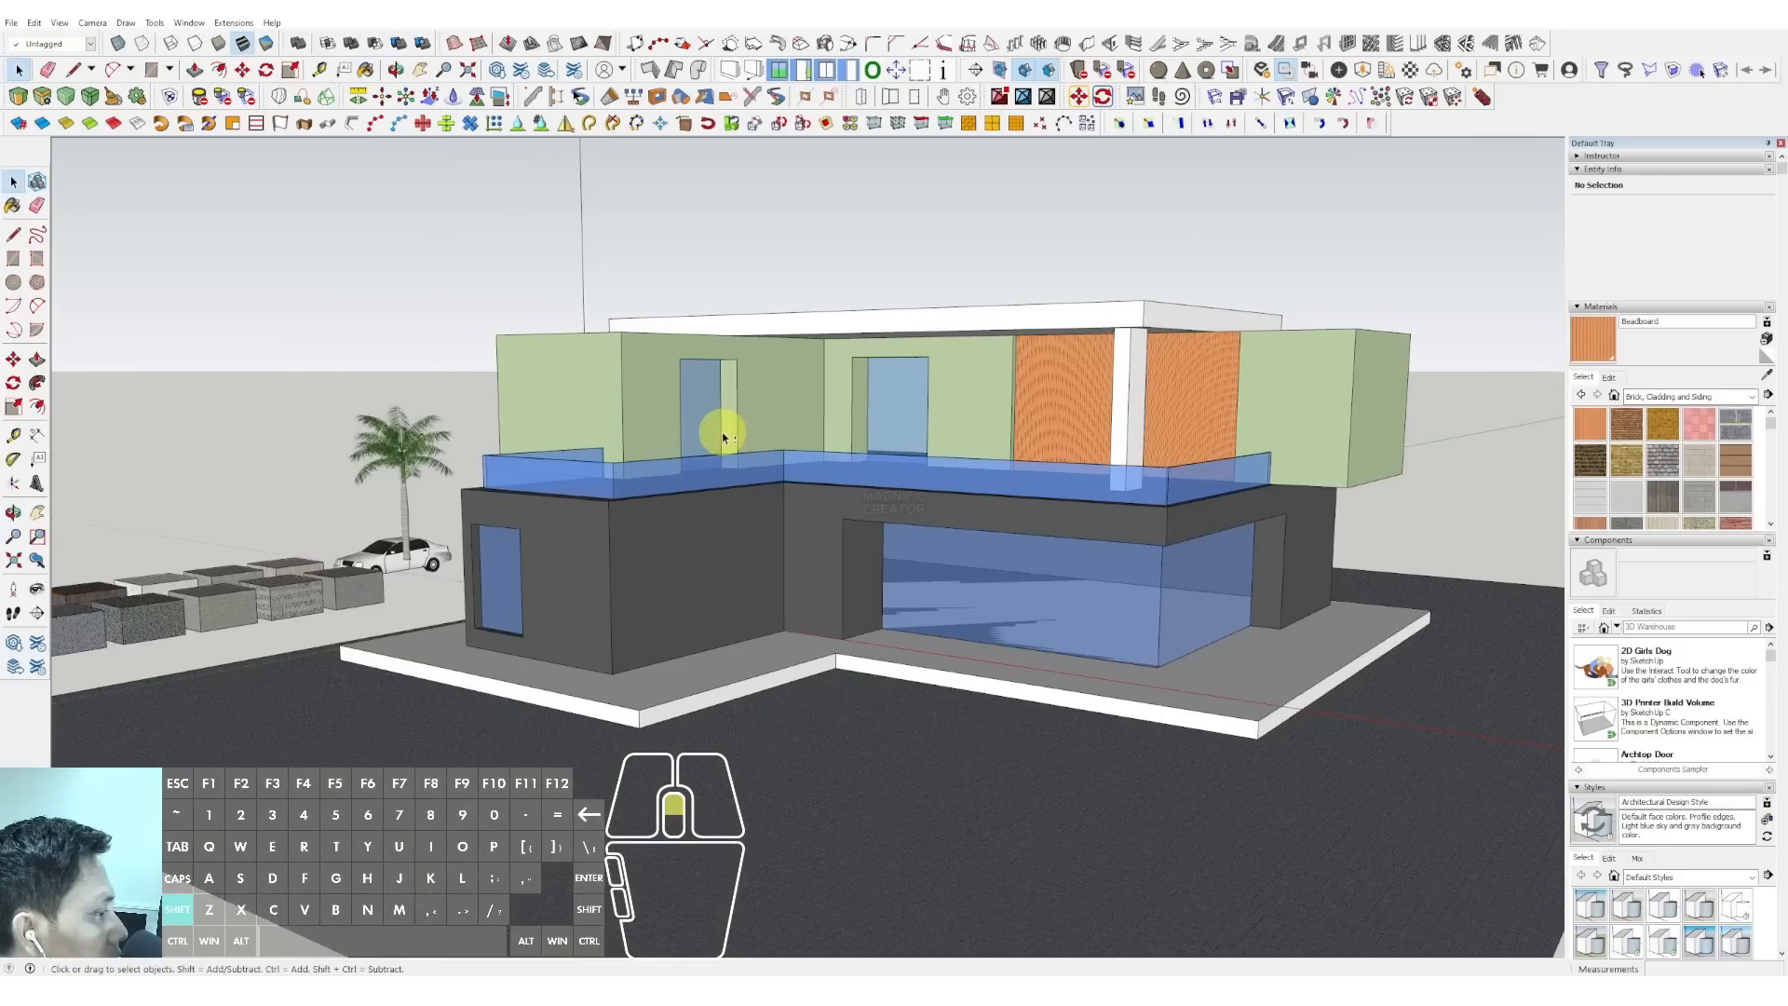
# - In the upper-floor group, draw a narrow full-height strip on the outer wall of the palm-side wing and recess it
pyautogui.scroll(2, 602, 416)
pyautogui.moveTo(723, 431)
pyautogui.keyDown('shift'); pyautogui.mouseDown(button='middle')
pyautogui.moveTo(602, 415)
pyautogui.moveTo(662, 440)
pyautogui.mouseUp(button='middle'); pyautogui.keyUp('shift')
pyautogui.tripleClick(615, 423)
pyautogui.press('r')
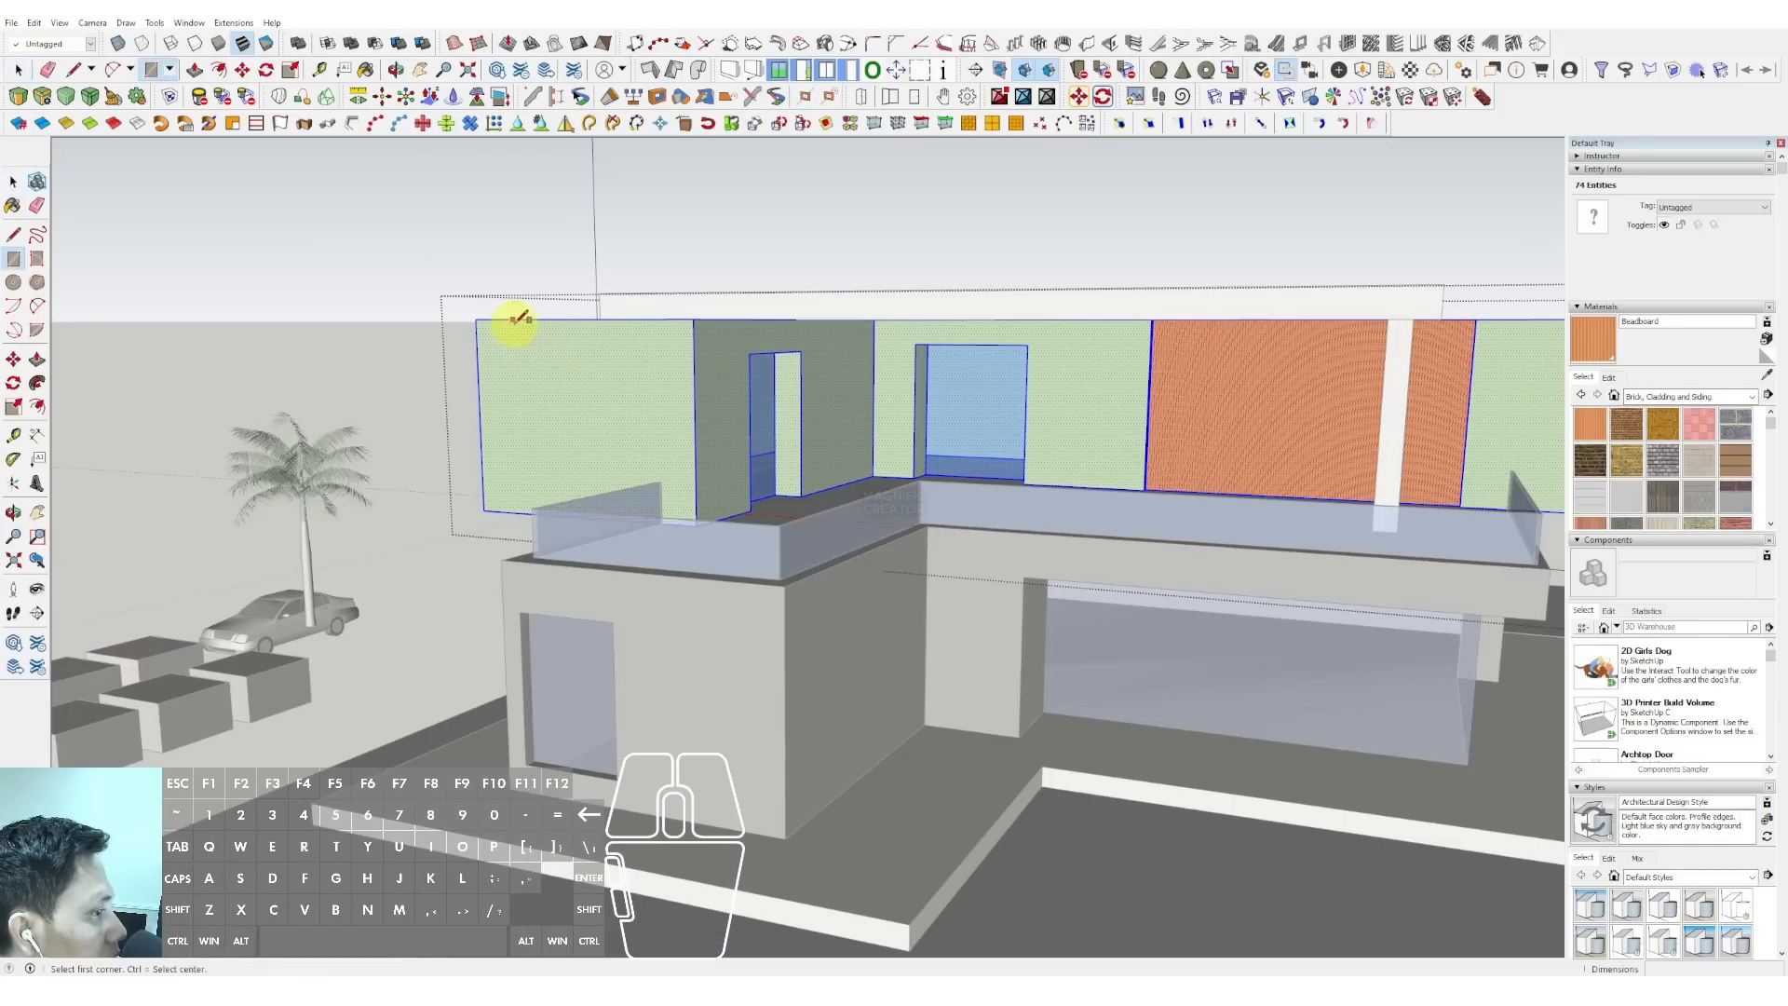
pyautogui.click(518, 320)
pyautogui.moveTo(480, 372); pyautogui.dragTo(575, 547, button='middle')
pyautogui.click(579, 554)
pyautogui.press('p')
pyautogui.moveTo(558, 527); pyautogui.dragTo(559, 494)
pyautogui.press('space')
# - Paint the recessed vertical strip with Beadboard and close the upper-floor group
pyautogui.click(557, 452)
pyautogui.press('b')
pyautogui.click(557, 435)
pyautogui.press('space')
pyautogui.scroll(-1, 568, 438)
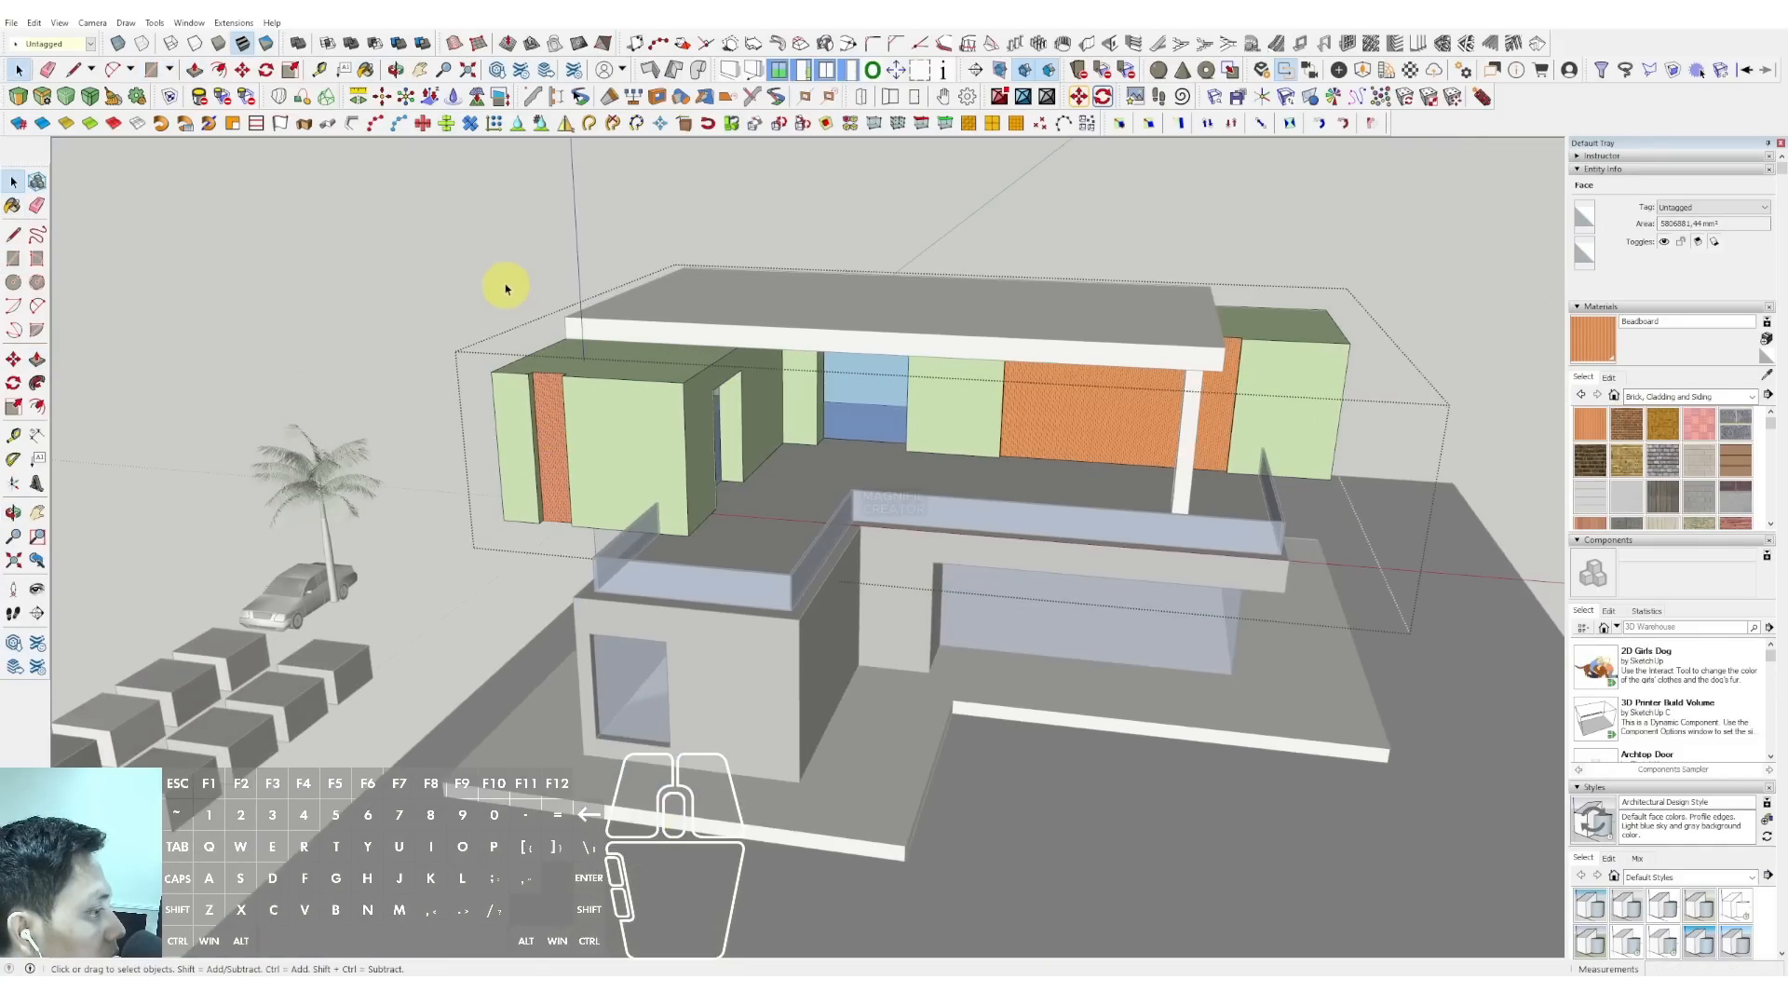
pyautogui.click(506, 288)
# - Paint the roof slab and its supporting column with Color M07 from the Colors collection
pyautogui.scroll(-2, 830, 420)
pyautogui.moveTo(922, 388); pyautogui.dragTo(978, 298, button='middle')
pyautogui.scroll(2, 1018, 467)
pyautogui.keyDown('shift'); pyautogui.moveTo(1018, 466); pyautogui.dragTo(843, 436, button='middle'); pyautogui.keyUp('shift')
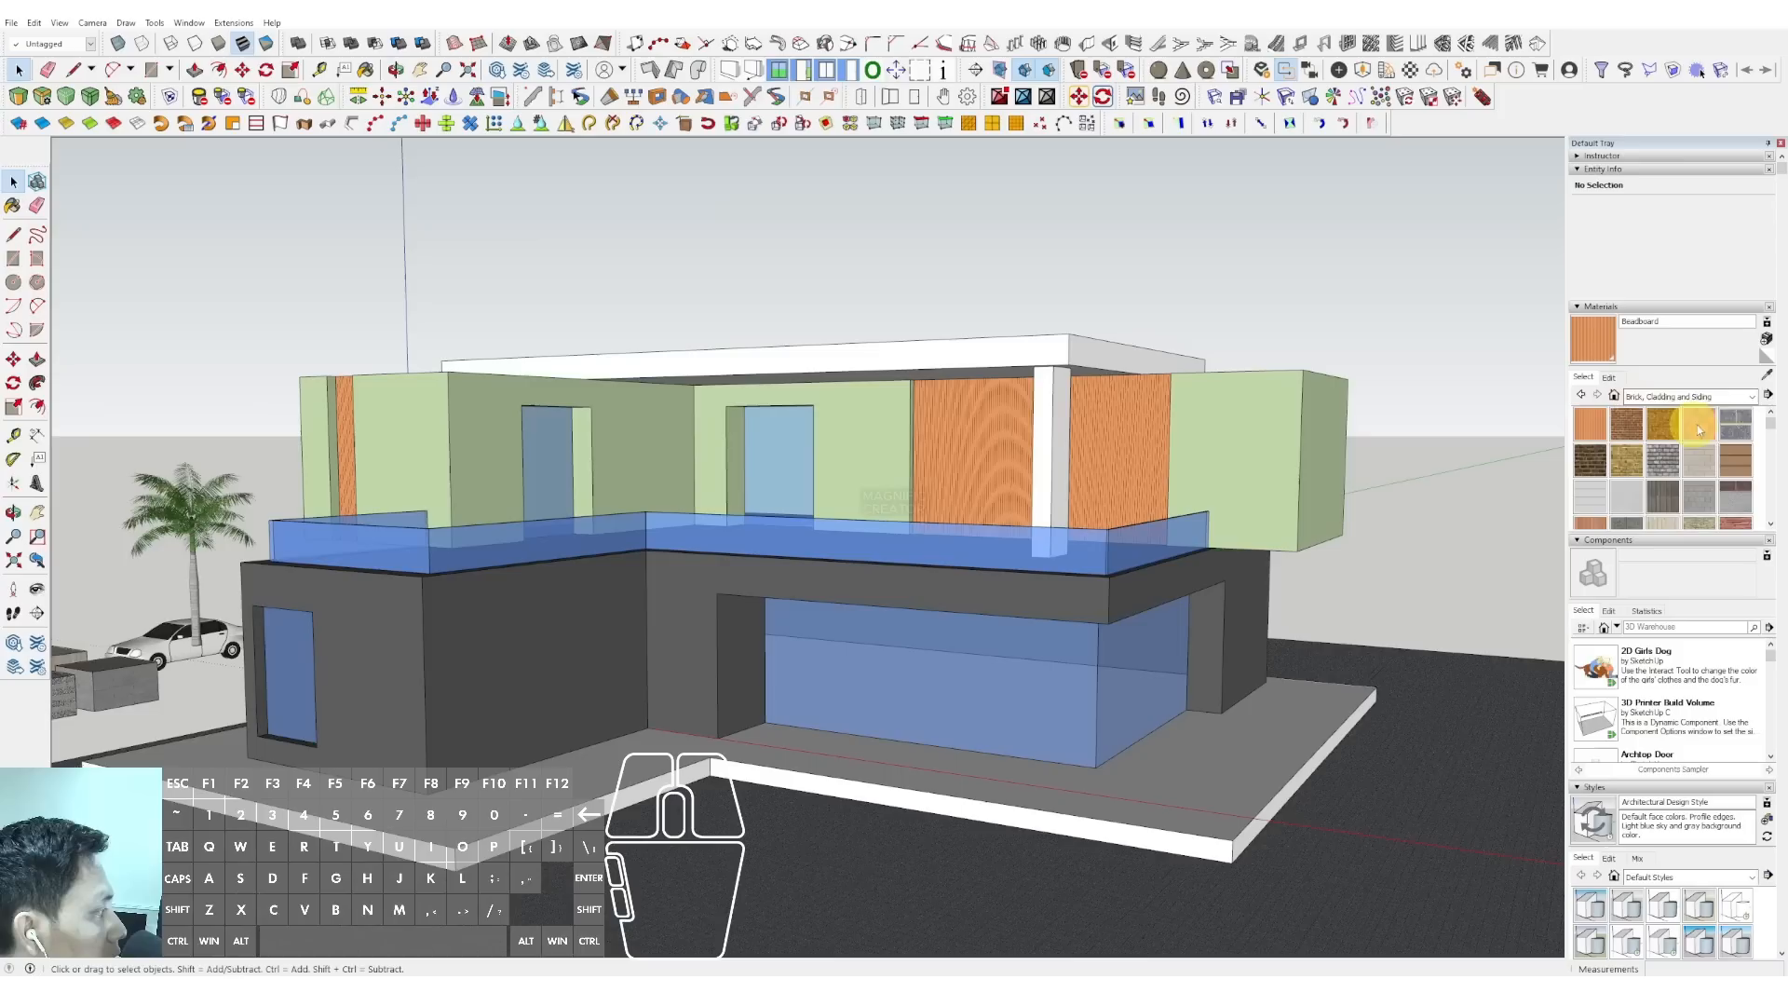
pyautogui.click(1753, 397)
pyautogui.click(1655, 479)
pyautogui.scroll(-10, 1653, 478)
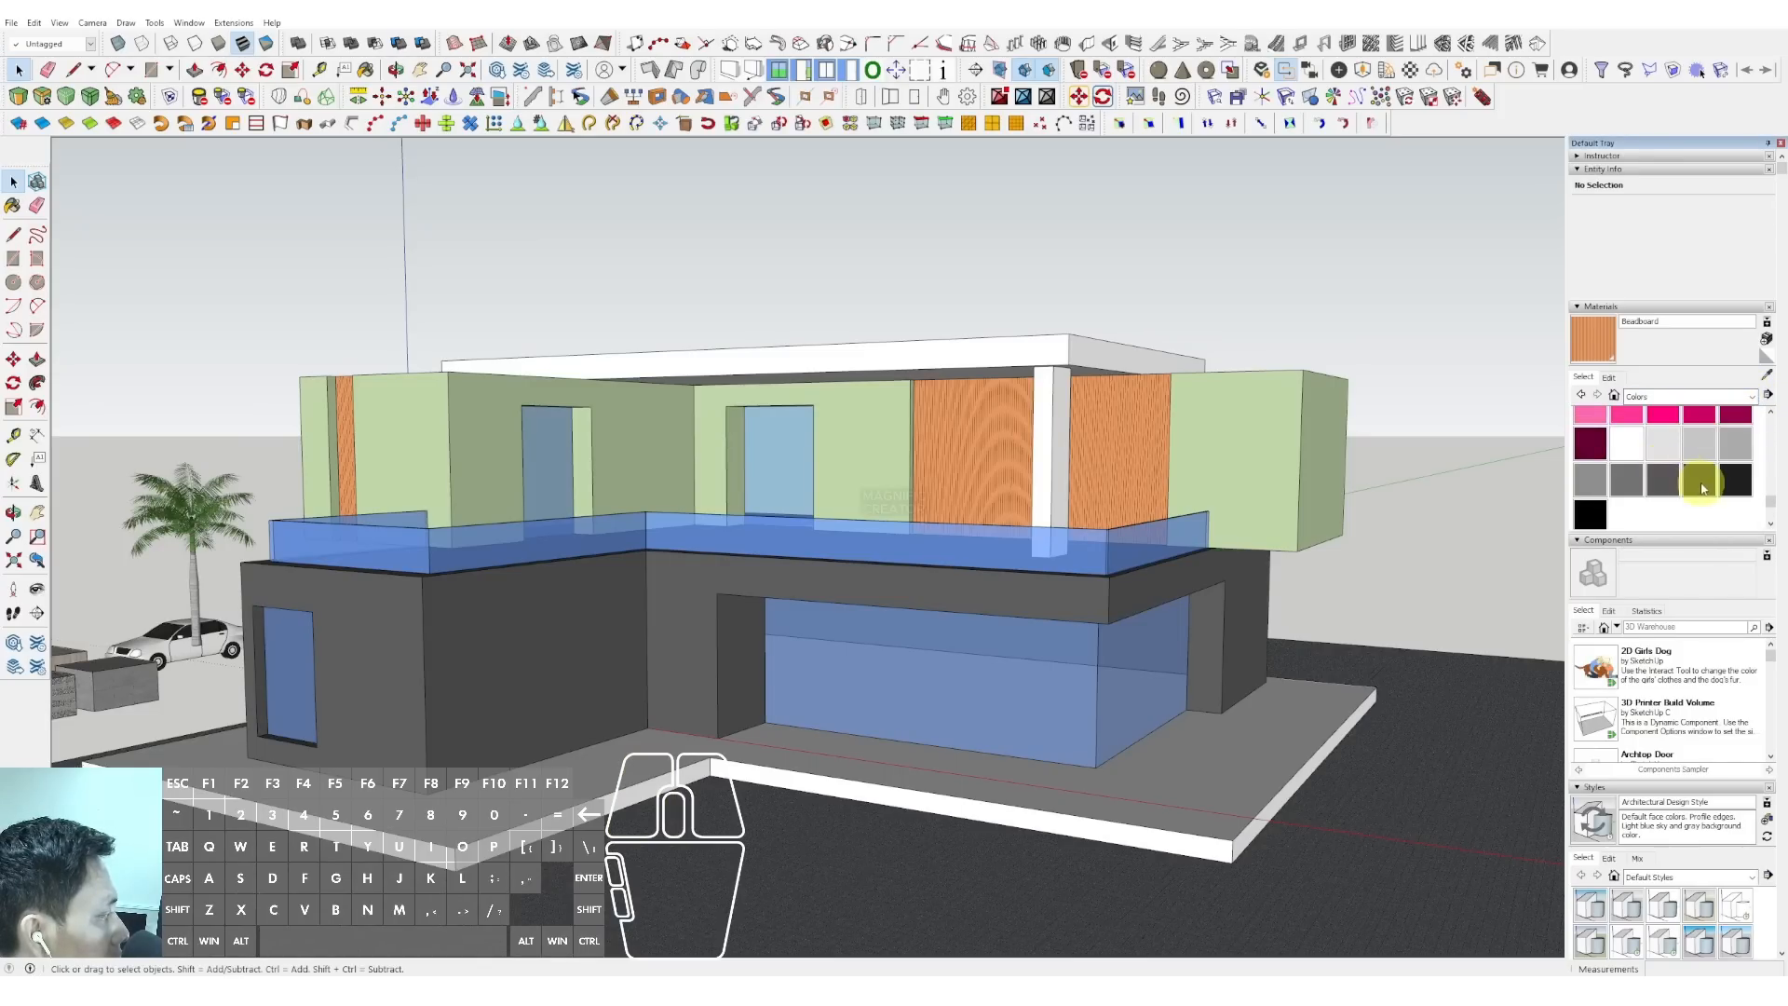
pyautogui.click(1653, 478)
pyautogui.click(1078, 371)
pyautogui.click(1060, 407)
pyautogui.press('space')
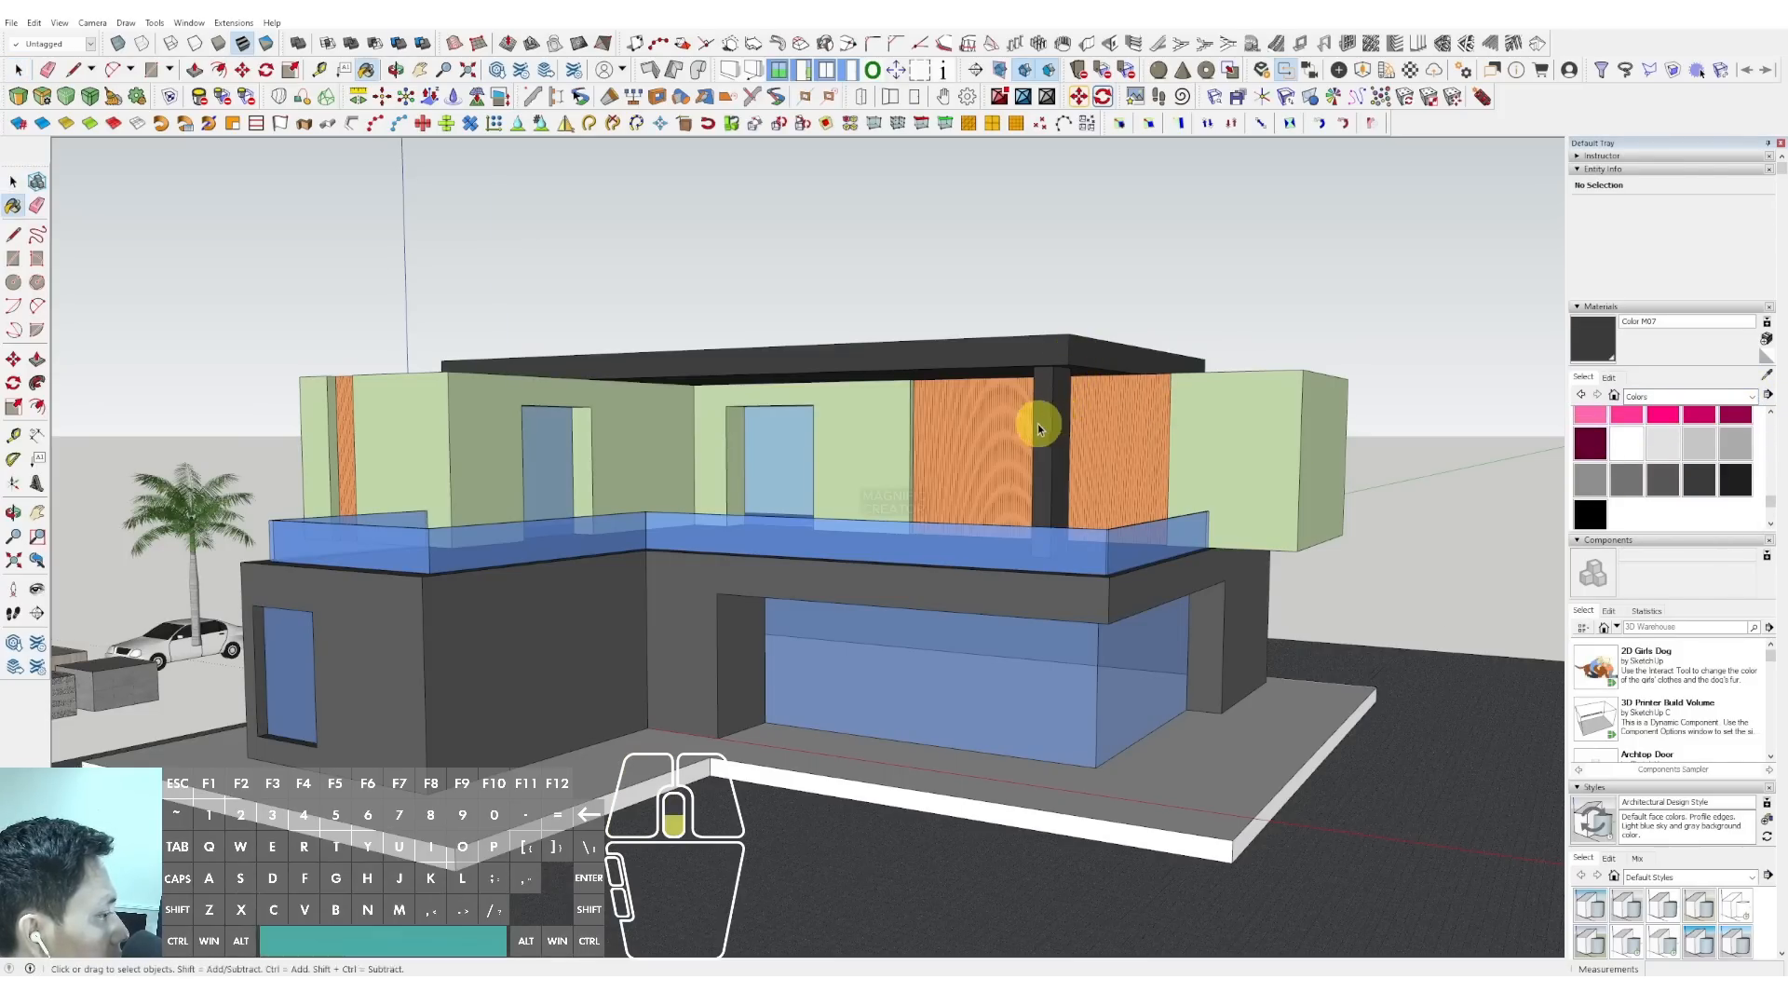
# - Paint the base slab under the house with Color M06
pyautogui.moveTo(1038, 419)
pyautogui.mouseDown(button='middle')
pyautogui.moveTo(1009, 371)
pyautogui.moveTo(949, 379)
pyautogui.moveTo(917, 408)
pyautogui.moveTo(899, 391)
pyautogui.mouseUp(button='middle')
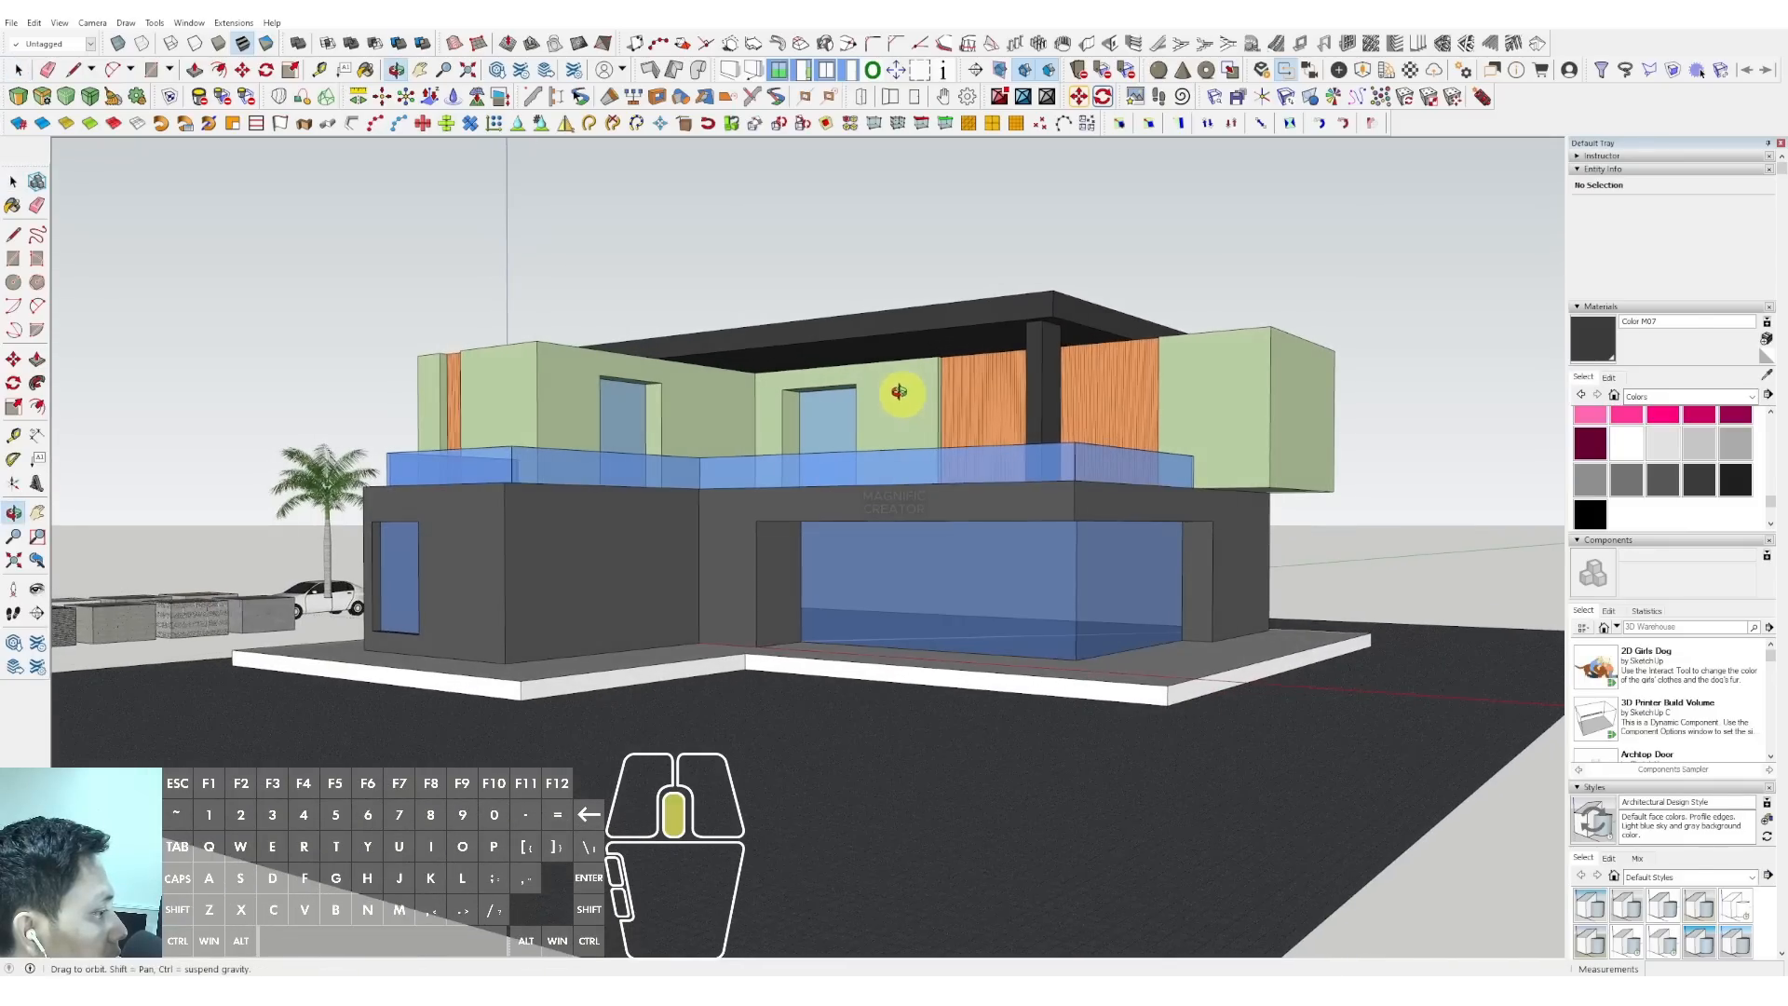
pyautogui.scroll(-2, 844, 419)
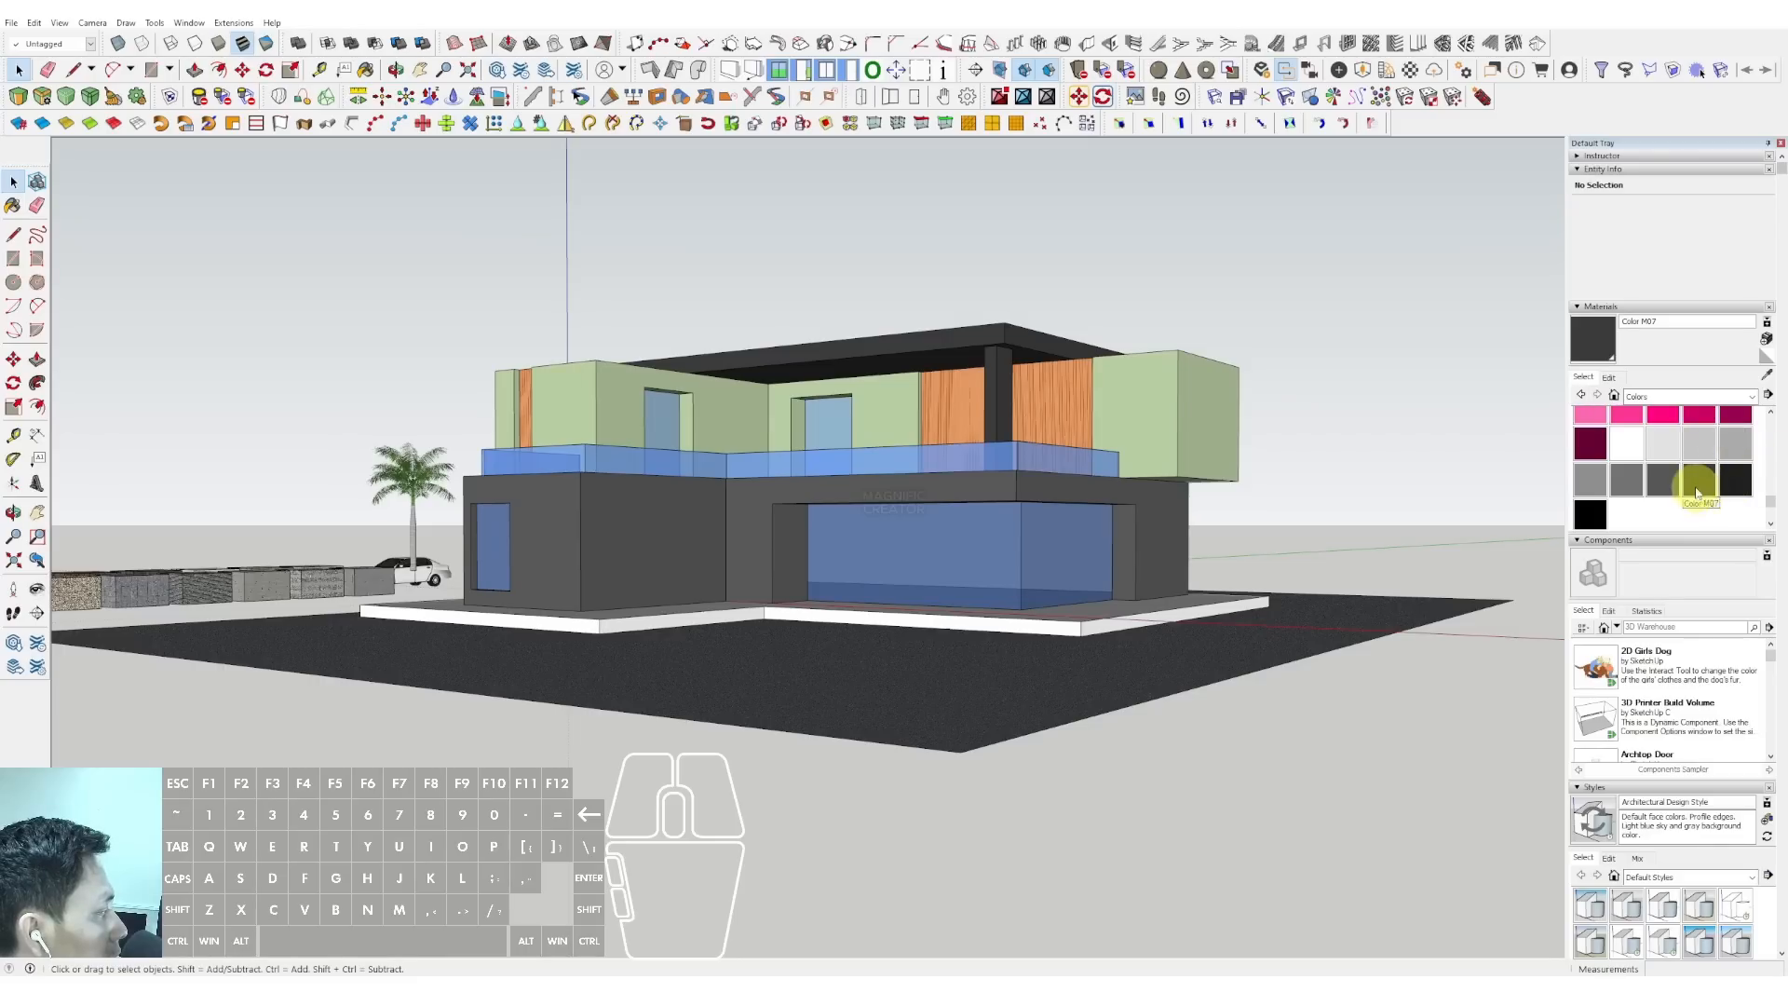
pyautogui.click(1662, 480)
pyautogui.click(1109, 607)
pyautogui.press('space')
pyautogui.moveTo(1109, 606); pyautogui.dragTo(1508, 519, button='middle')
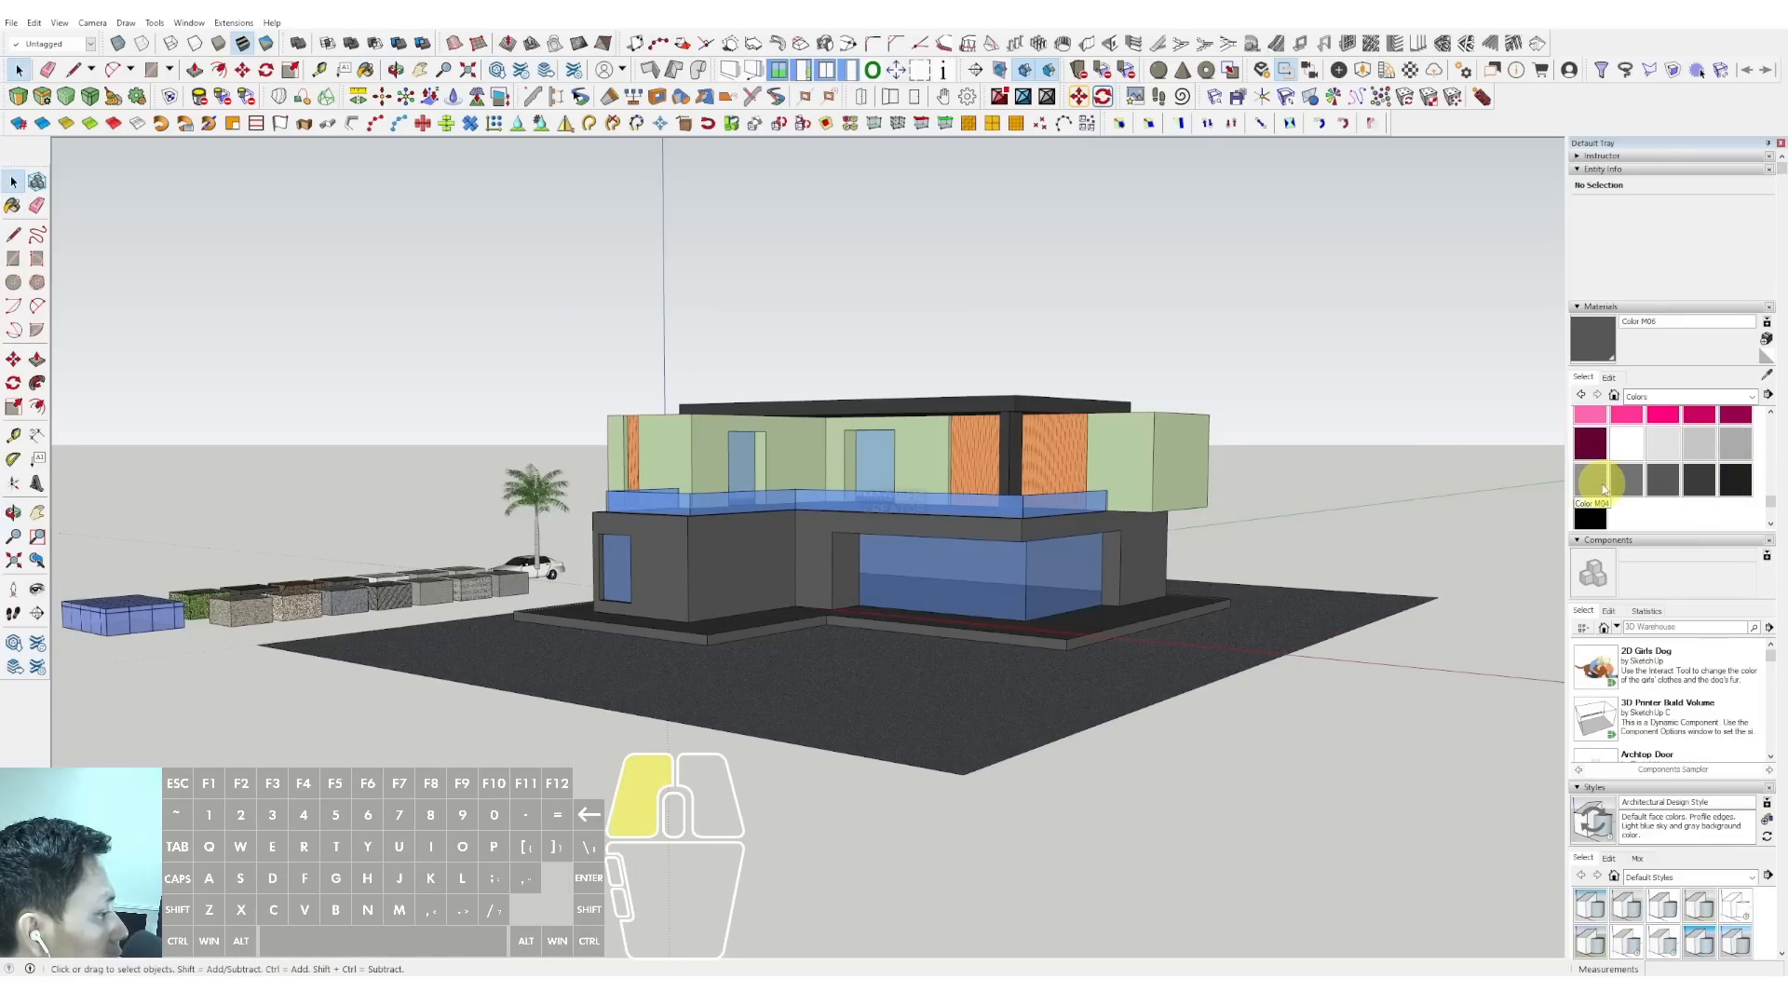
# - Repaint the base slab with the lighter grey Color M04
pyautogui.click(1603, 488)
pyautogui.click(1081, 624)
pyautogui.moveTo(1034, 627)
pyautogui.mouseDown(button='middle')
pyautogui.moveTo(1034, 607)
pyautogui.moveTo(779, 512)
pyautogui.moveTo(611, 369)
pyautogui.mouseUp(button='middle')
pyautogui.press('space')
# - Turn on shadows for the model
pyautogui.click(59, 22)
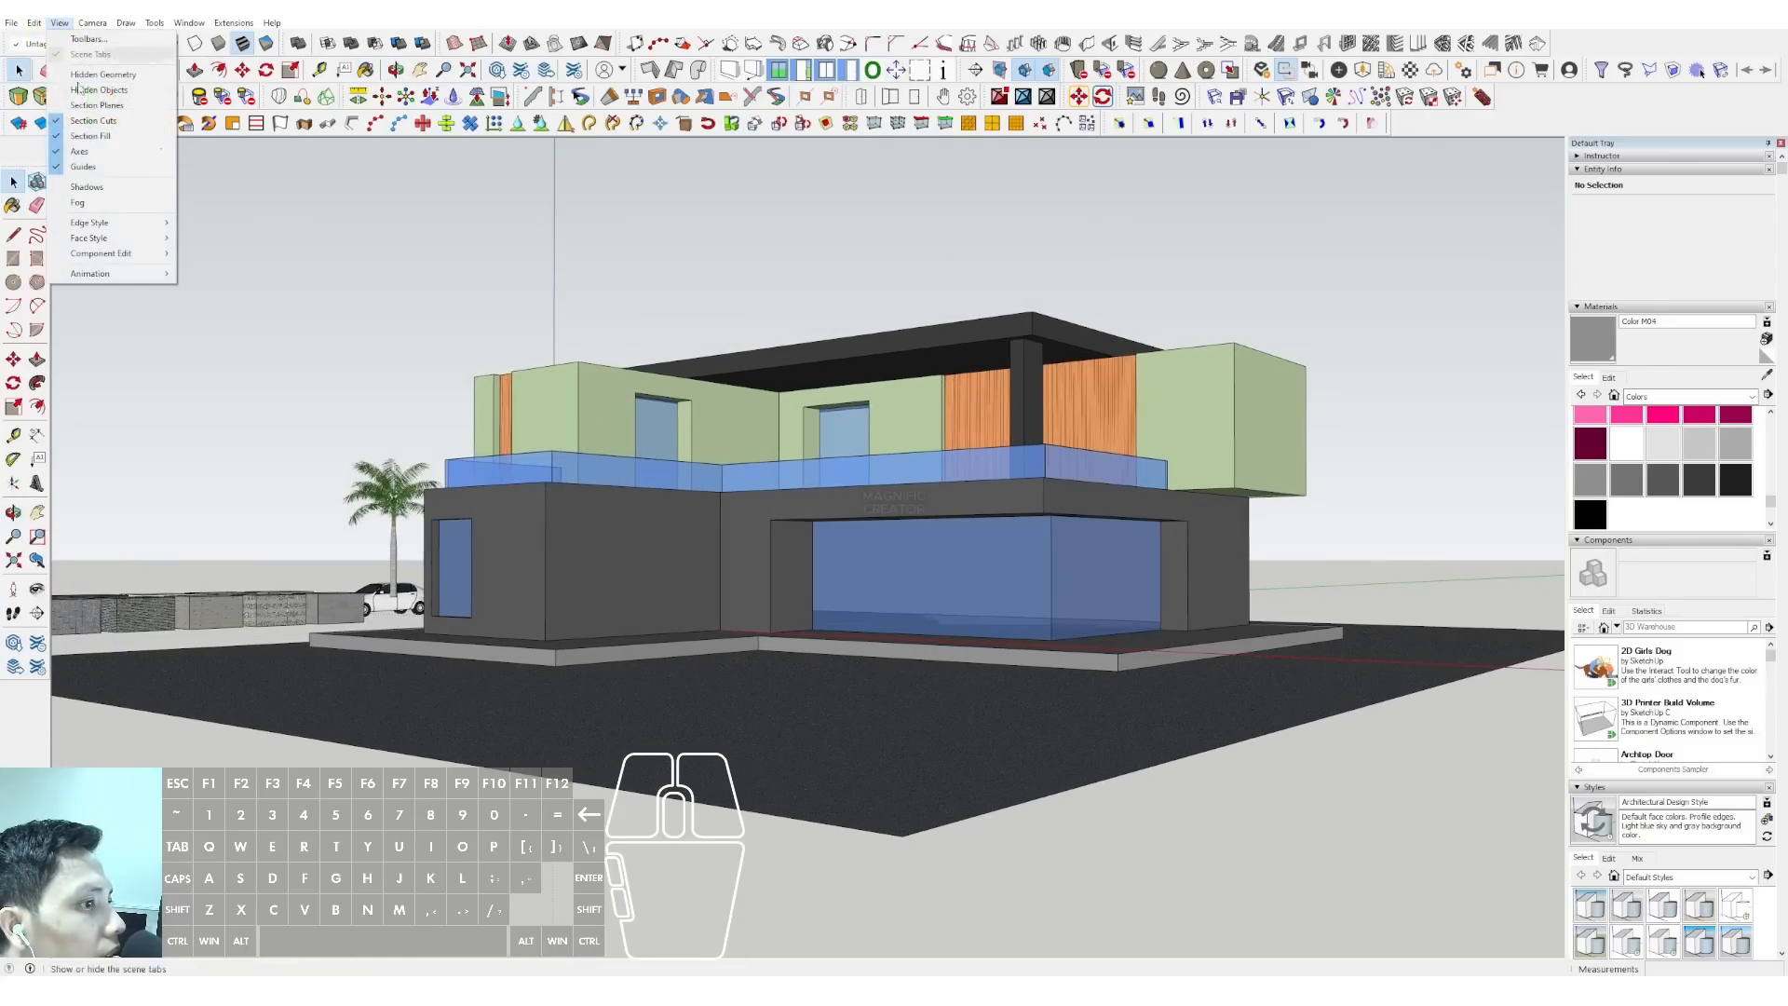
pyautogui.click(84, 187)
pyautogui.moveTo(985, 519); pyautogui.dragTo(671, 491, button='middle')
# - Move the palm tree to the open corner in front of the house beside the base slab
pyautogui.scroll(3, 459, 521)
pyautogui.press('m')
pyautogui.click(404, 532)
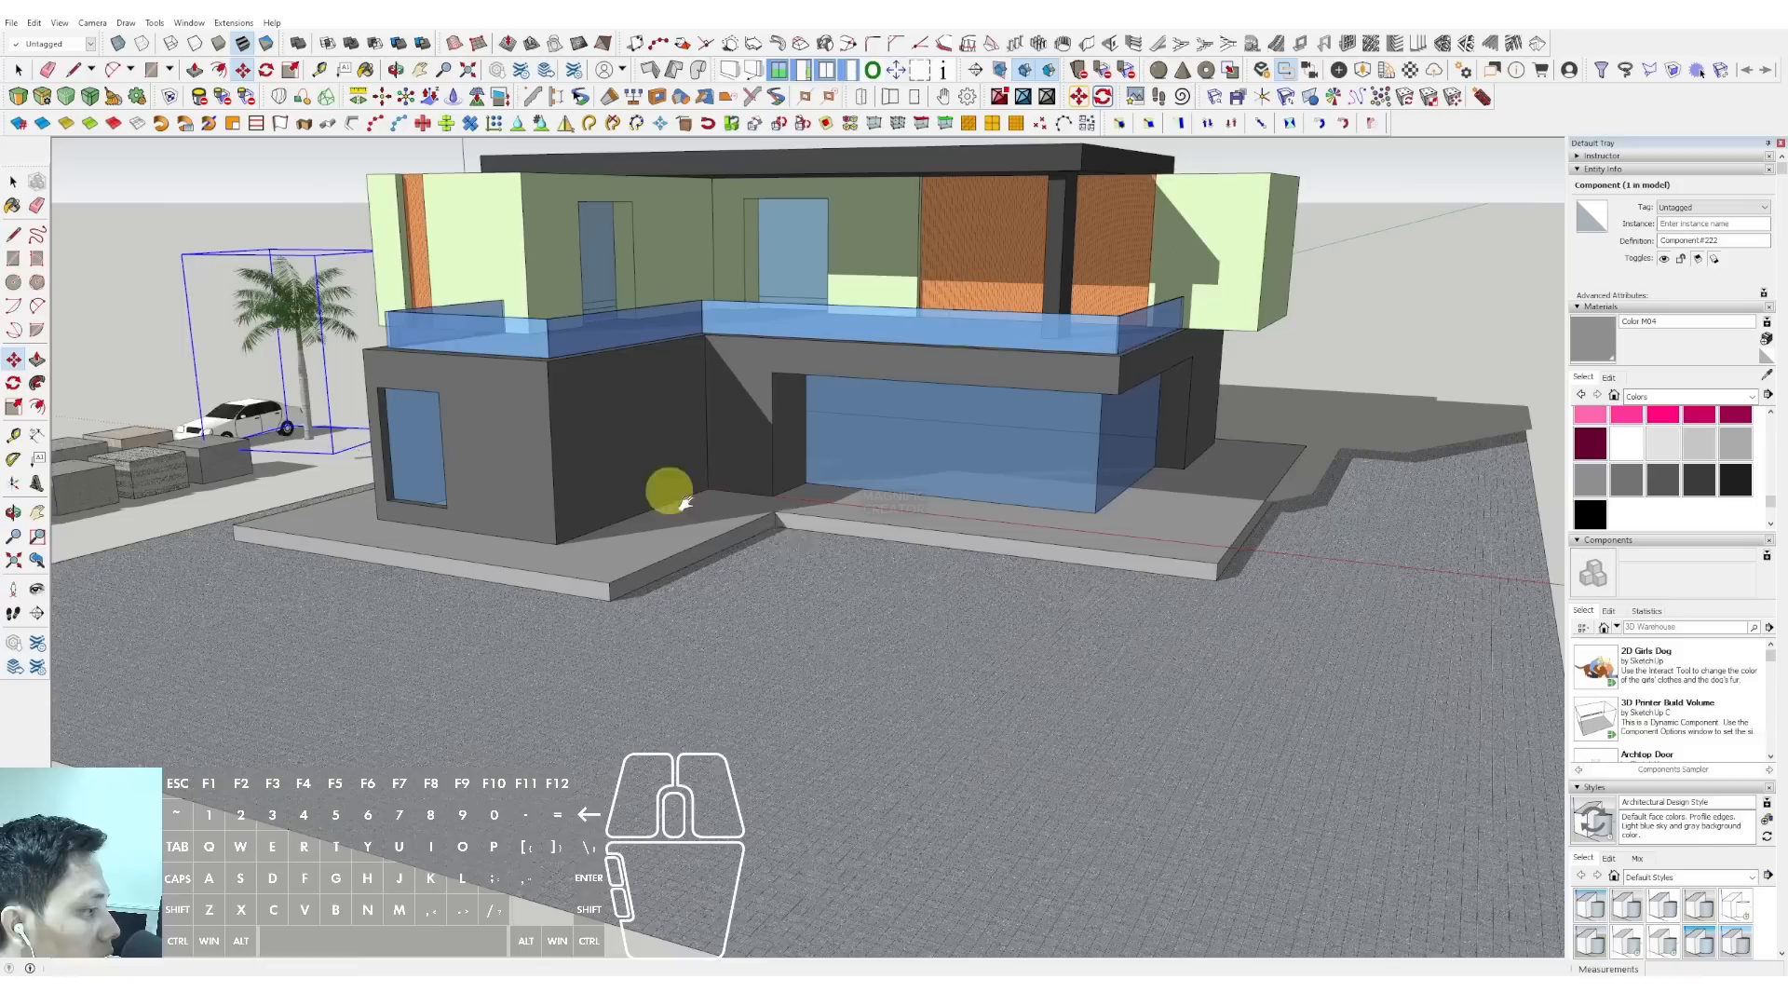
pyautogui.moveTo(605, 553); pyautogui.dragTo(917, 593, button='middle')
pyautogui.click(667, 530)
pyautogui.press('space')
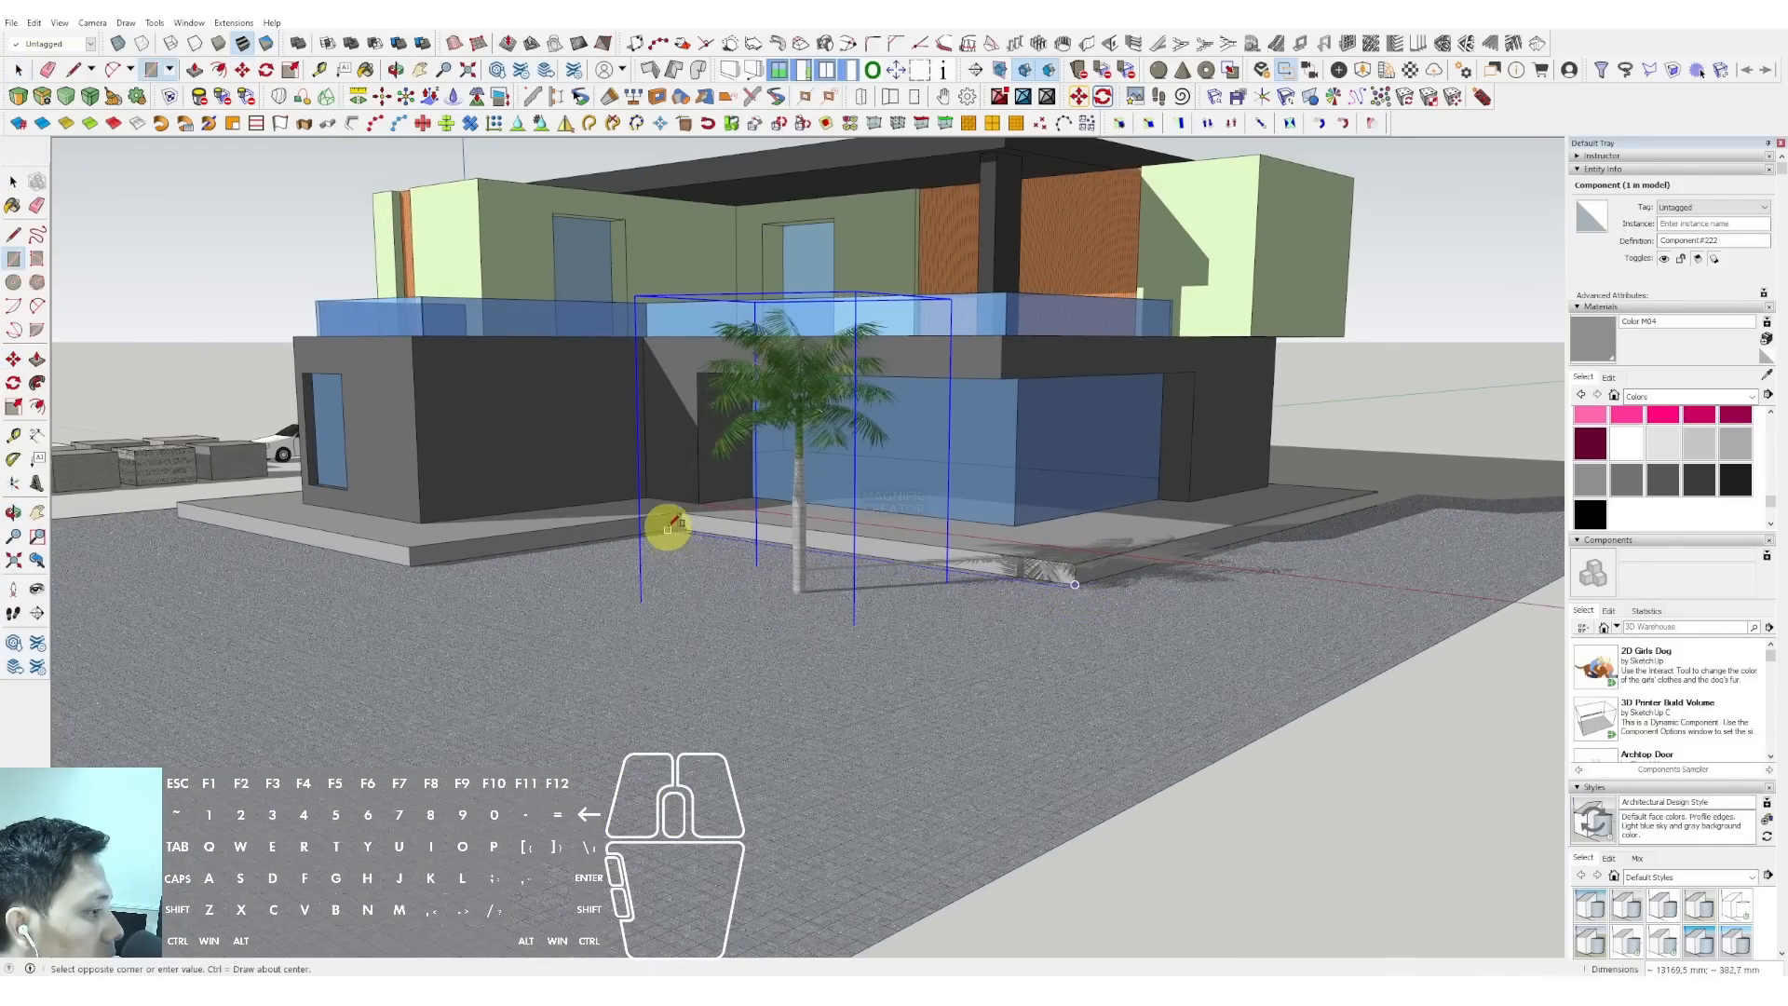
# - Draw a rectangle along the base slab's recessed front edge and extrude it outward to fill the front corner
pyautogui.click(677, 512)
pyautogui.press('v')
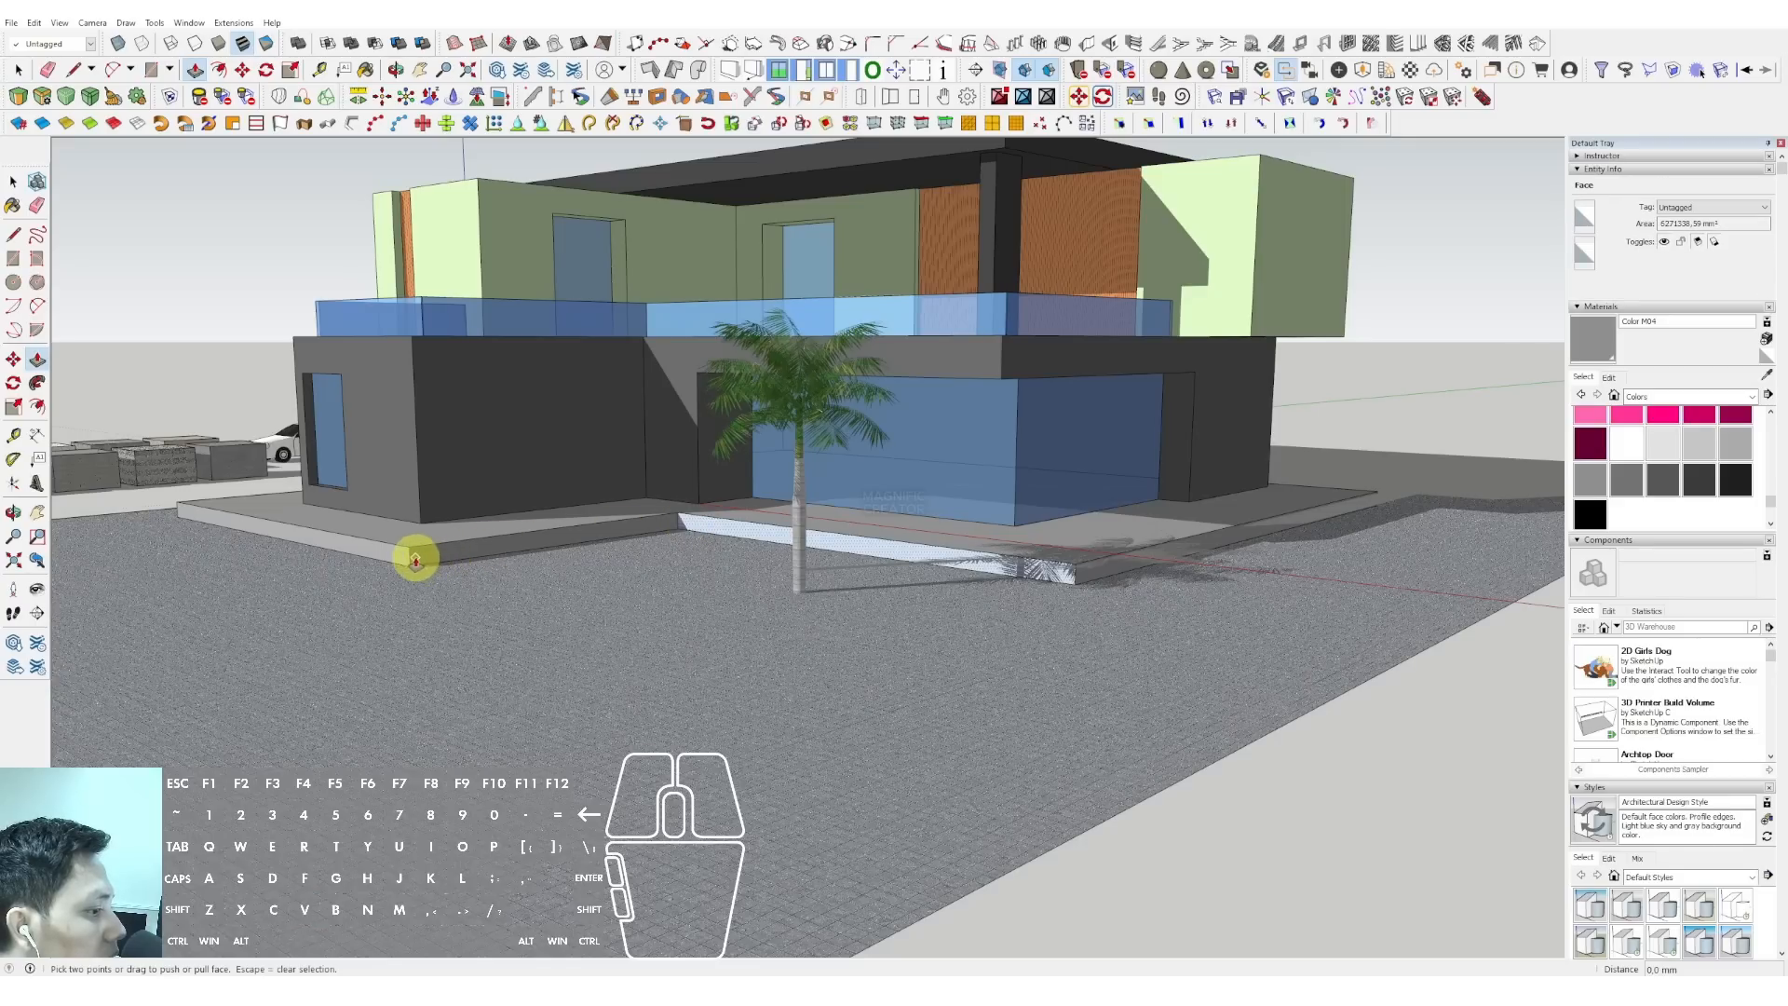
pyautogui.click(729, 532)
pyautogui.click(410, 549)
# - Draw an arc across the new block's outer corner and push the corner piece away to round it
pyautogui.moveTo(407, 550); pyautogui.dragTo(604, 599, button='middle')
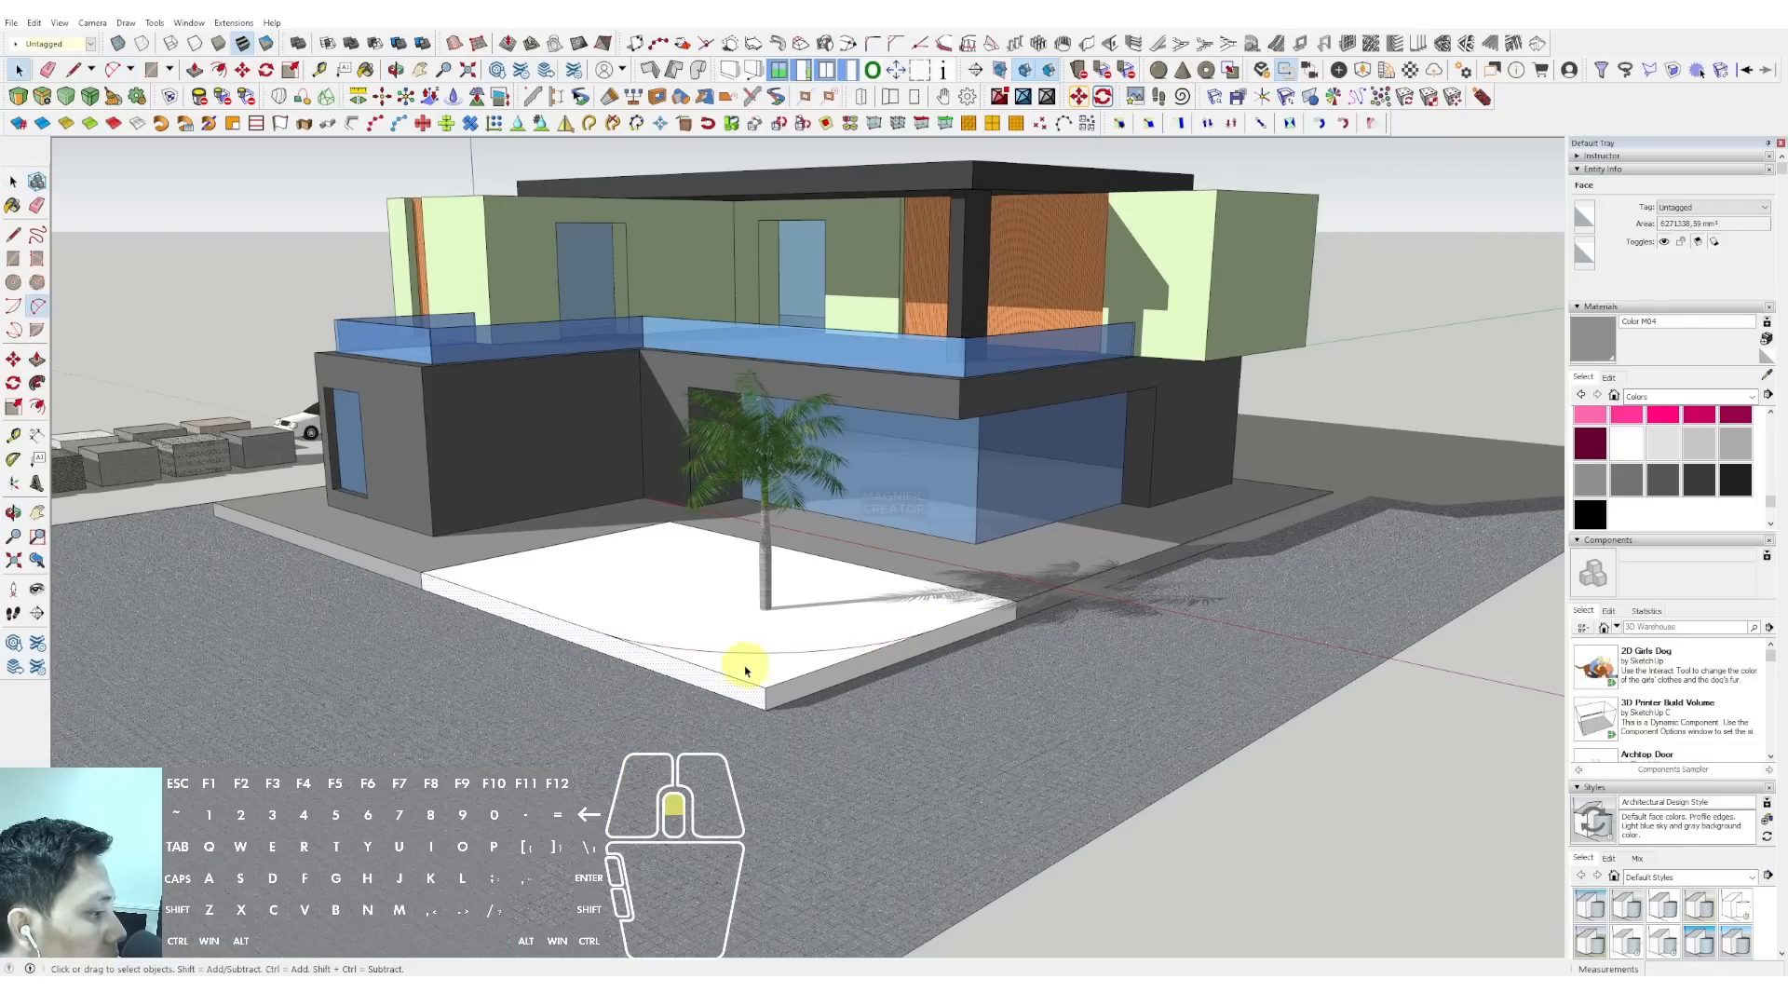
pyautogui.scroll(1, 745, 670)
pyautogui.press('v')
pyautogui.click(773, 666)
pyautogui.click(774, 738)
pyautogui.press('space')
# - Select the whole rounded front block and make it a group
pyautogui.scroll(-1, 827, 615)
pyautogui.tripleClick(842, 618)
pyautogui.rightClick(843, 620)
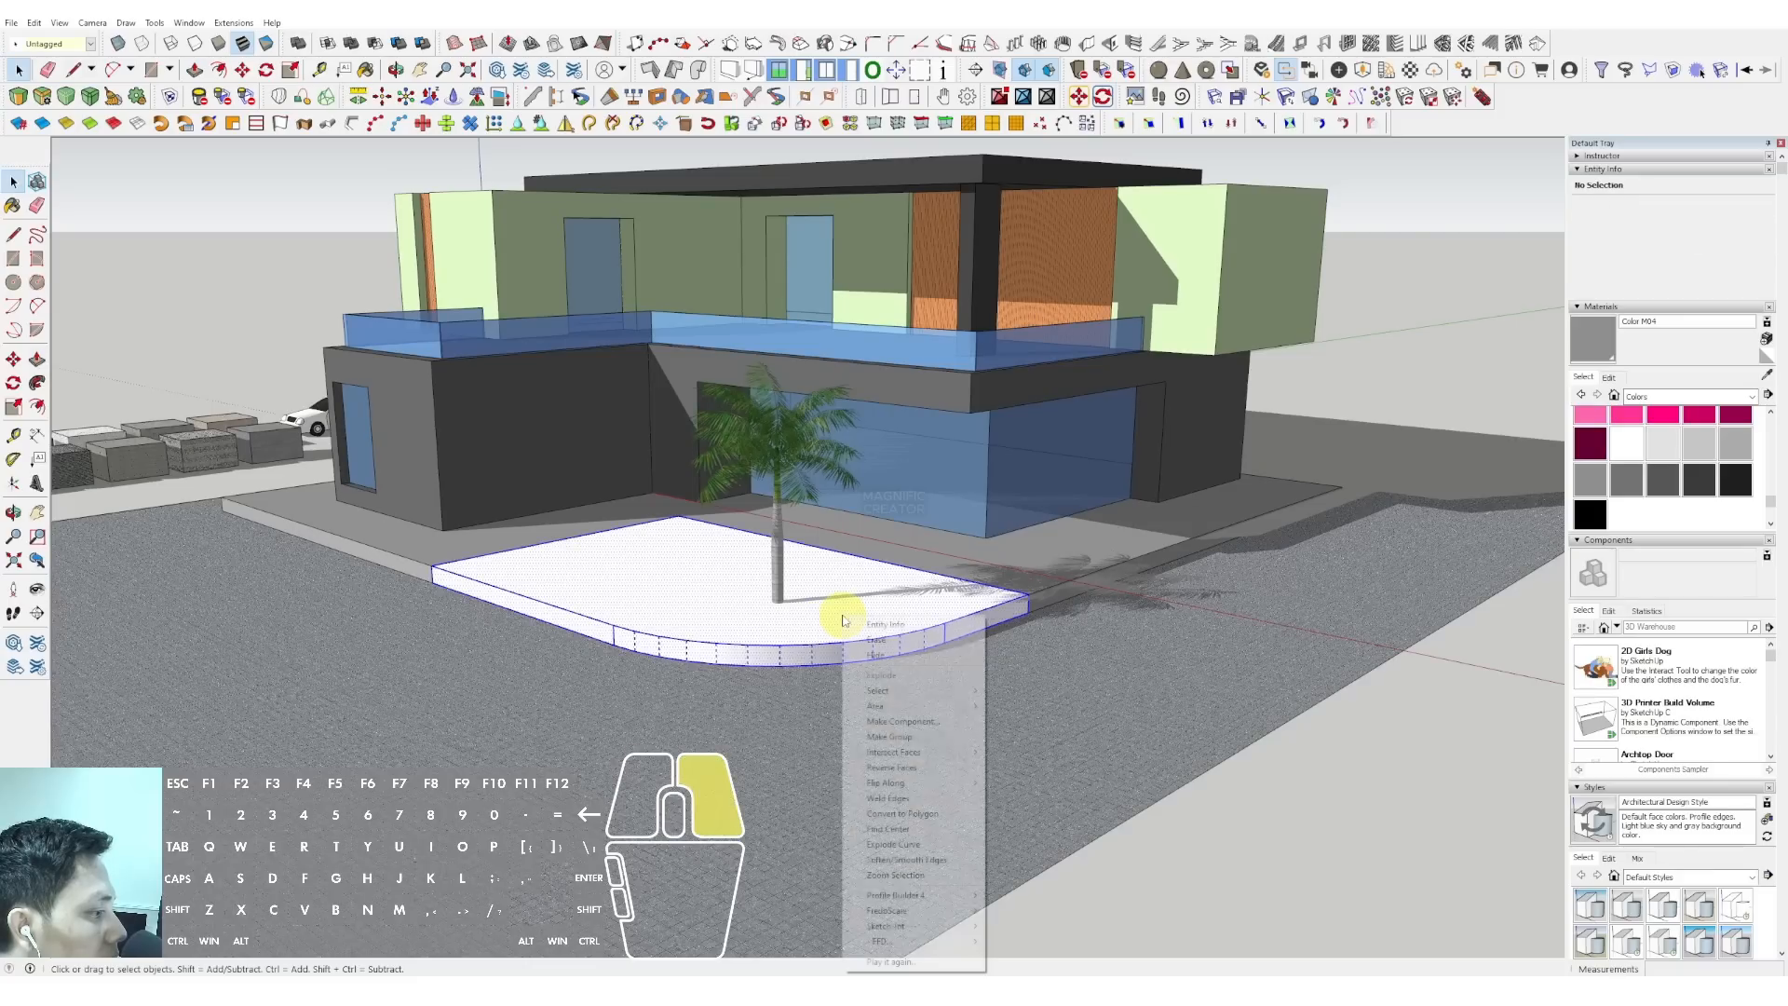
pyautogui.click(889, 736)
# - Paint the top of the rounded front block with Grass Light Green from the Landscaping, Fencing and Vegetation collection
pyautogui.click(1752, 397)
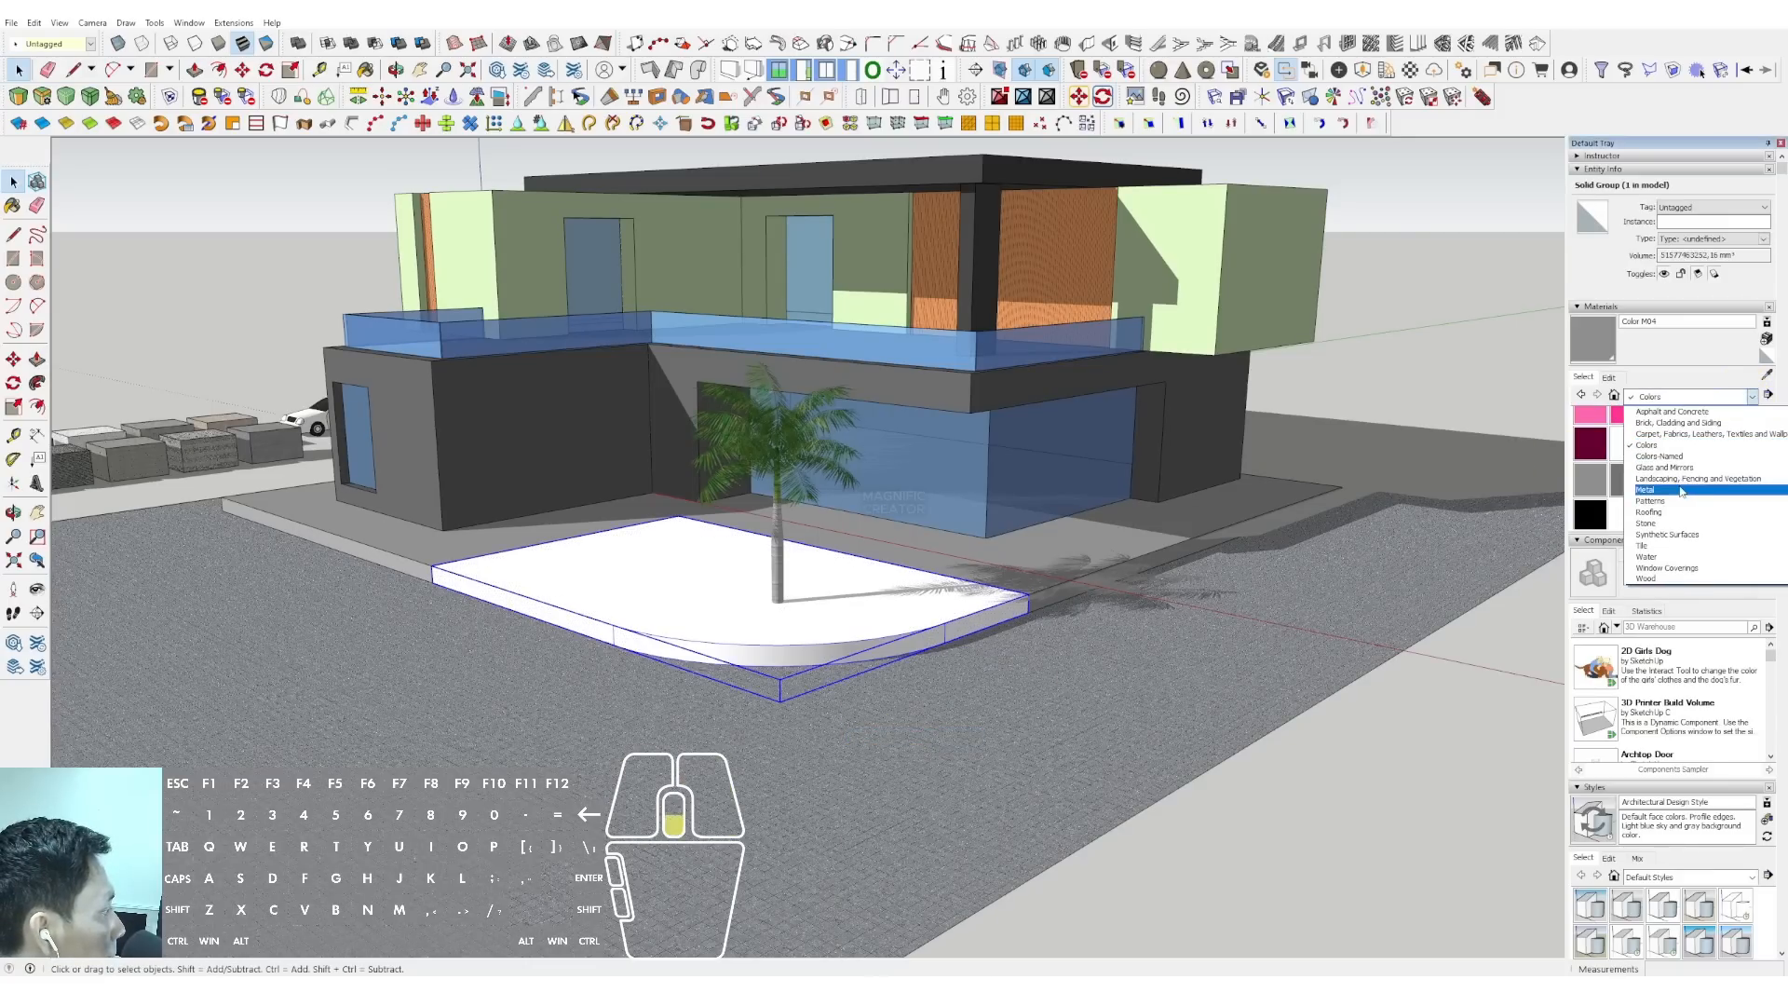
pyautogui.click(1652, 490)
pyautogui.click(1651, 393)
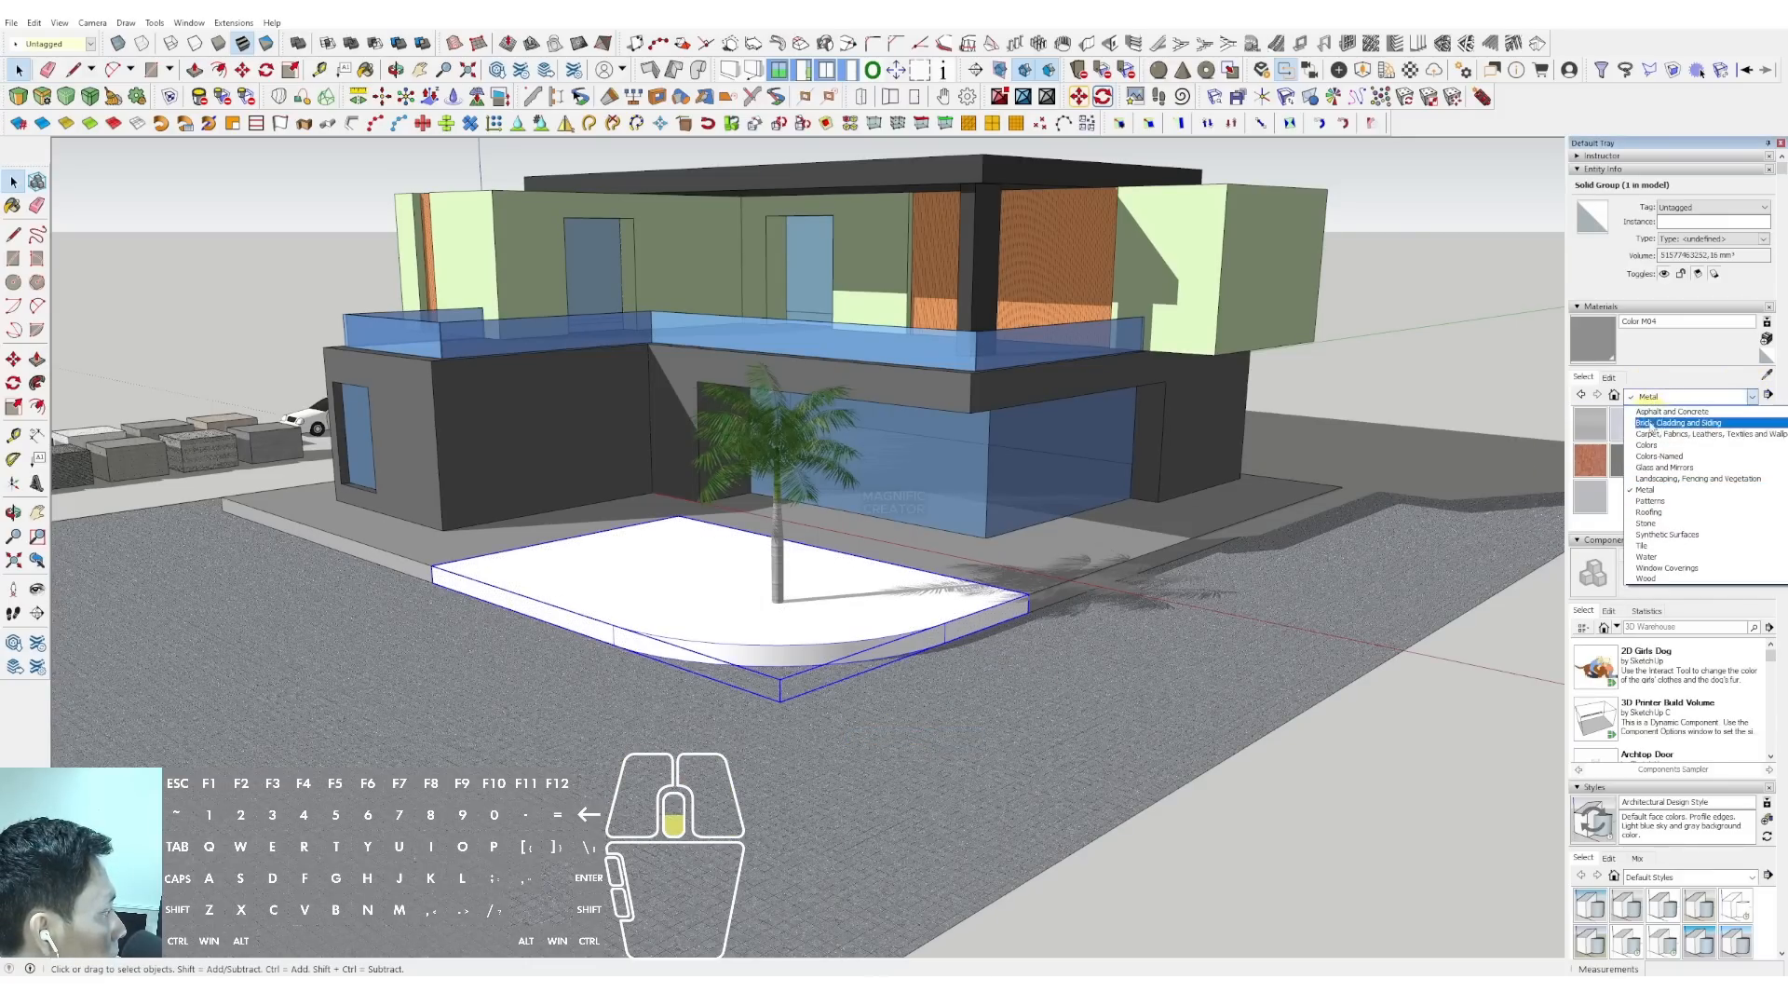
pyautogui.click(1654, 479)
pyautogui.click(1662, 496)
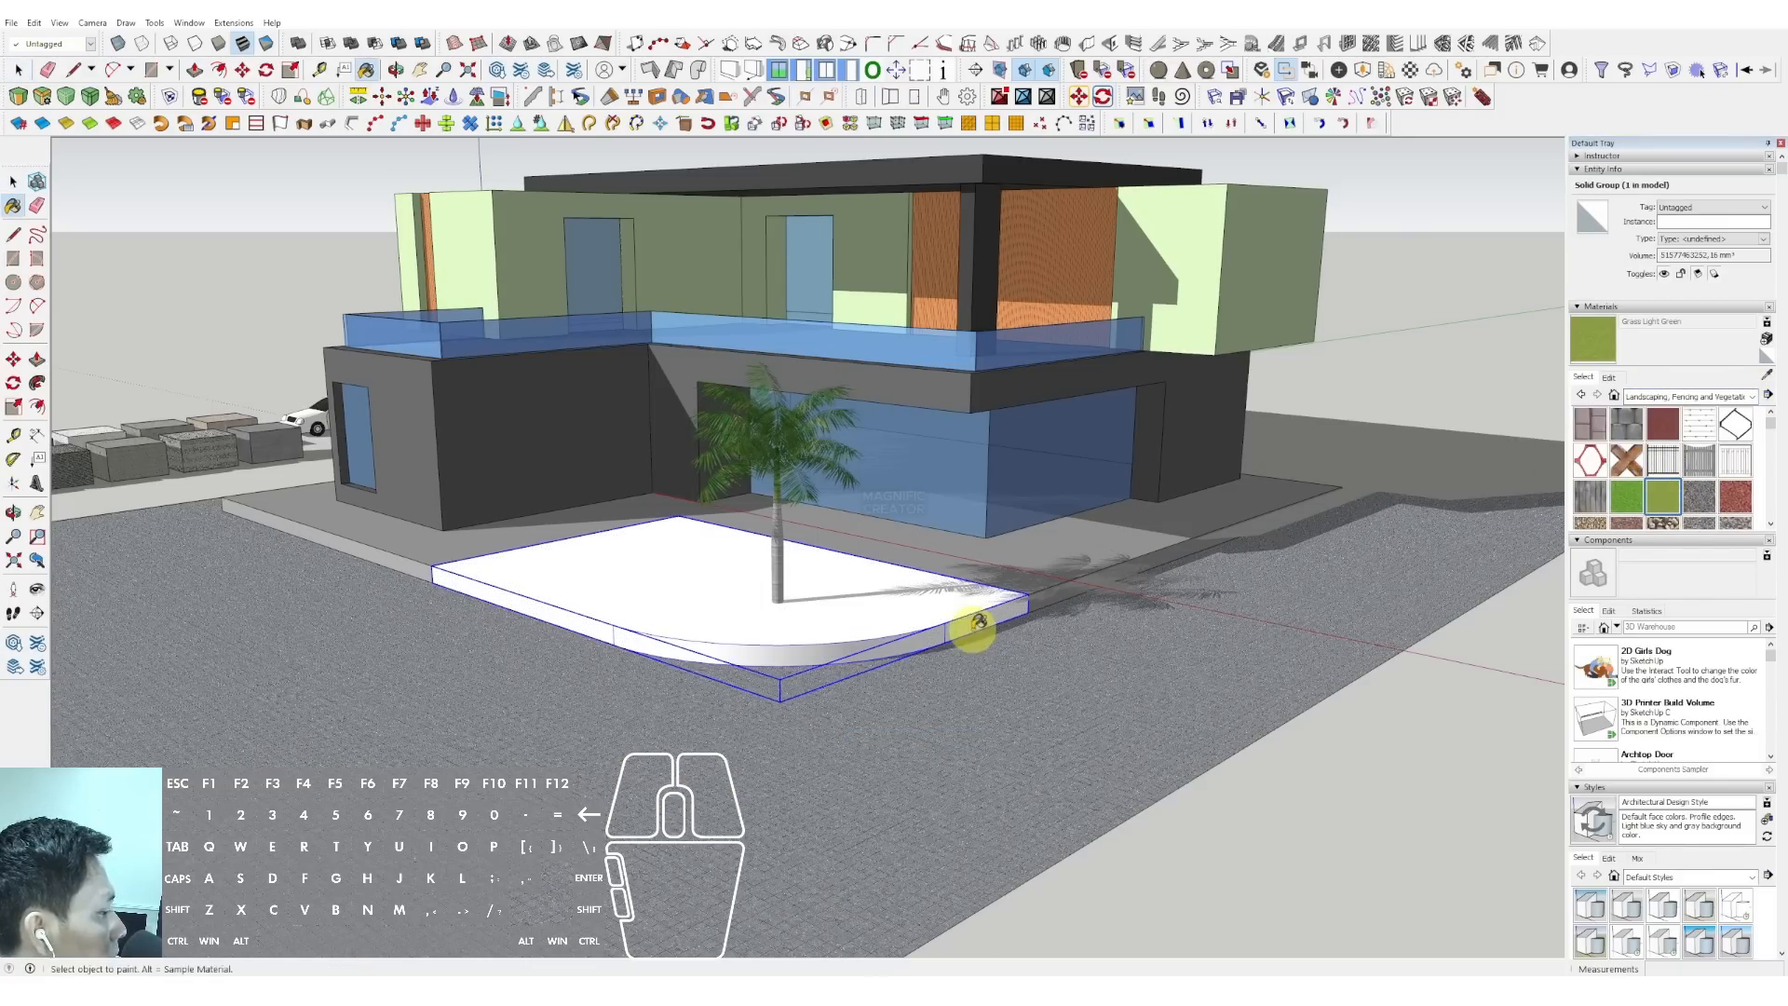
pyautogui.scroll(3, 970, 627)
pyautogui.scroll(-3, 877, 635)
pyautogui.press('b')
pyautogui.click(894, 632)
# - In the upper-floor group, recess a tall window in the overhanging wing's end wall and paint it Translucent Glass Blue
pyautogui.moveTo(1416, 354)
pyautogui.mouseDown(button='middle')
pyautogui.moveTo(1429, 344)
pyautogui.moveTo(1038, 482)
pyautogui.moveTo(826, 403)
pyautogui.moveTo(798, 456)
pyautogui.moveTo(819, 459)
pyautogui.mouseUp(button='middle')
pyautogui.scroll(3, 1249, 359)
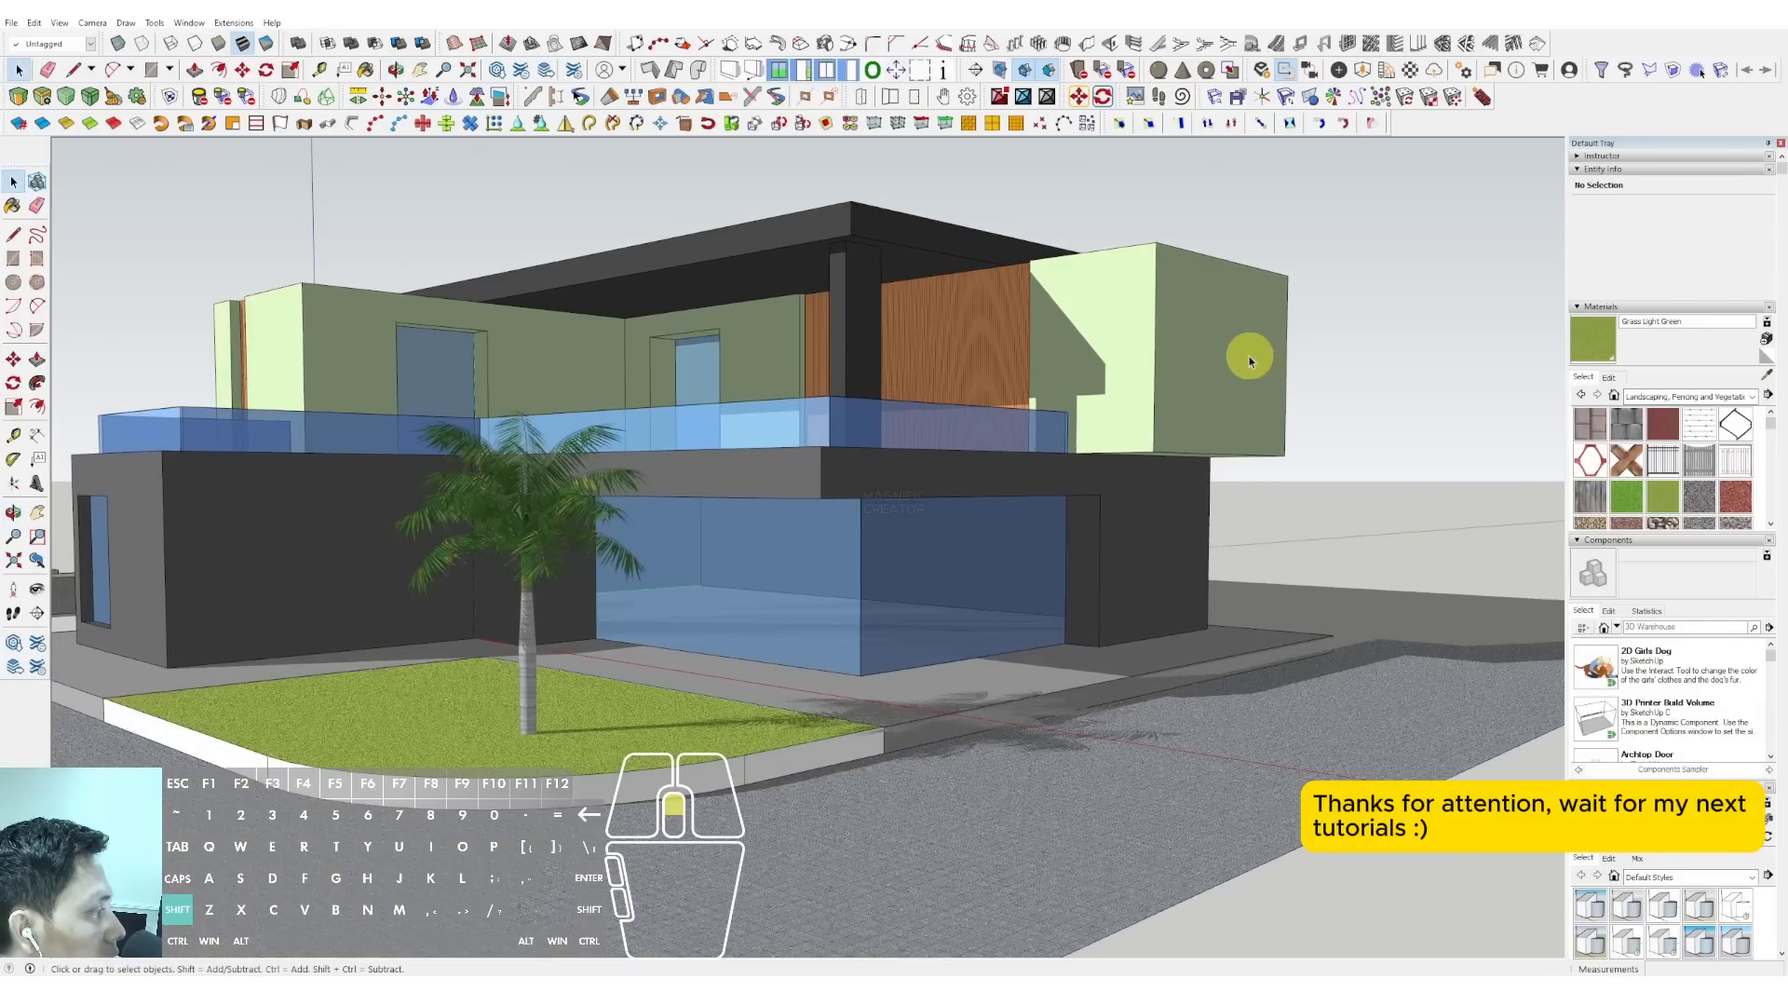
pyautogui.keyDown('shift'); pyautogui.moveTo(1249, 360); pyautogui.dragTo(1062, 395, button='middle'); pyautogui.keyUp('shift')
pyautogui.tripleClick(1062, 395)
pyautogui.press('r')
pyautogui.click(1070, 332)
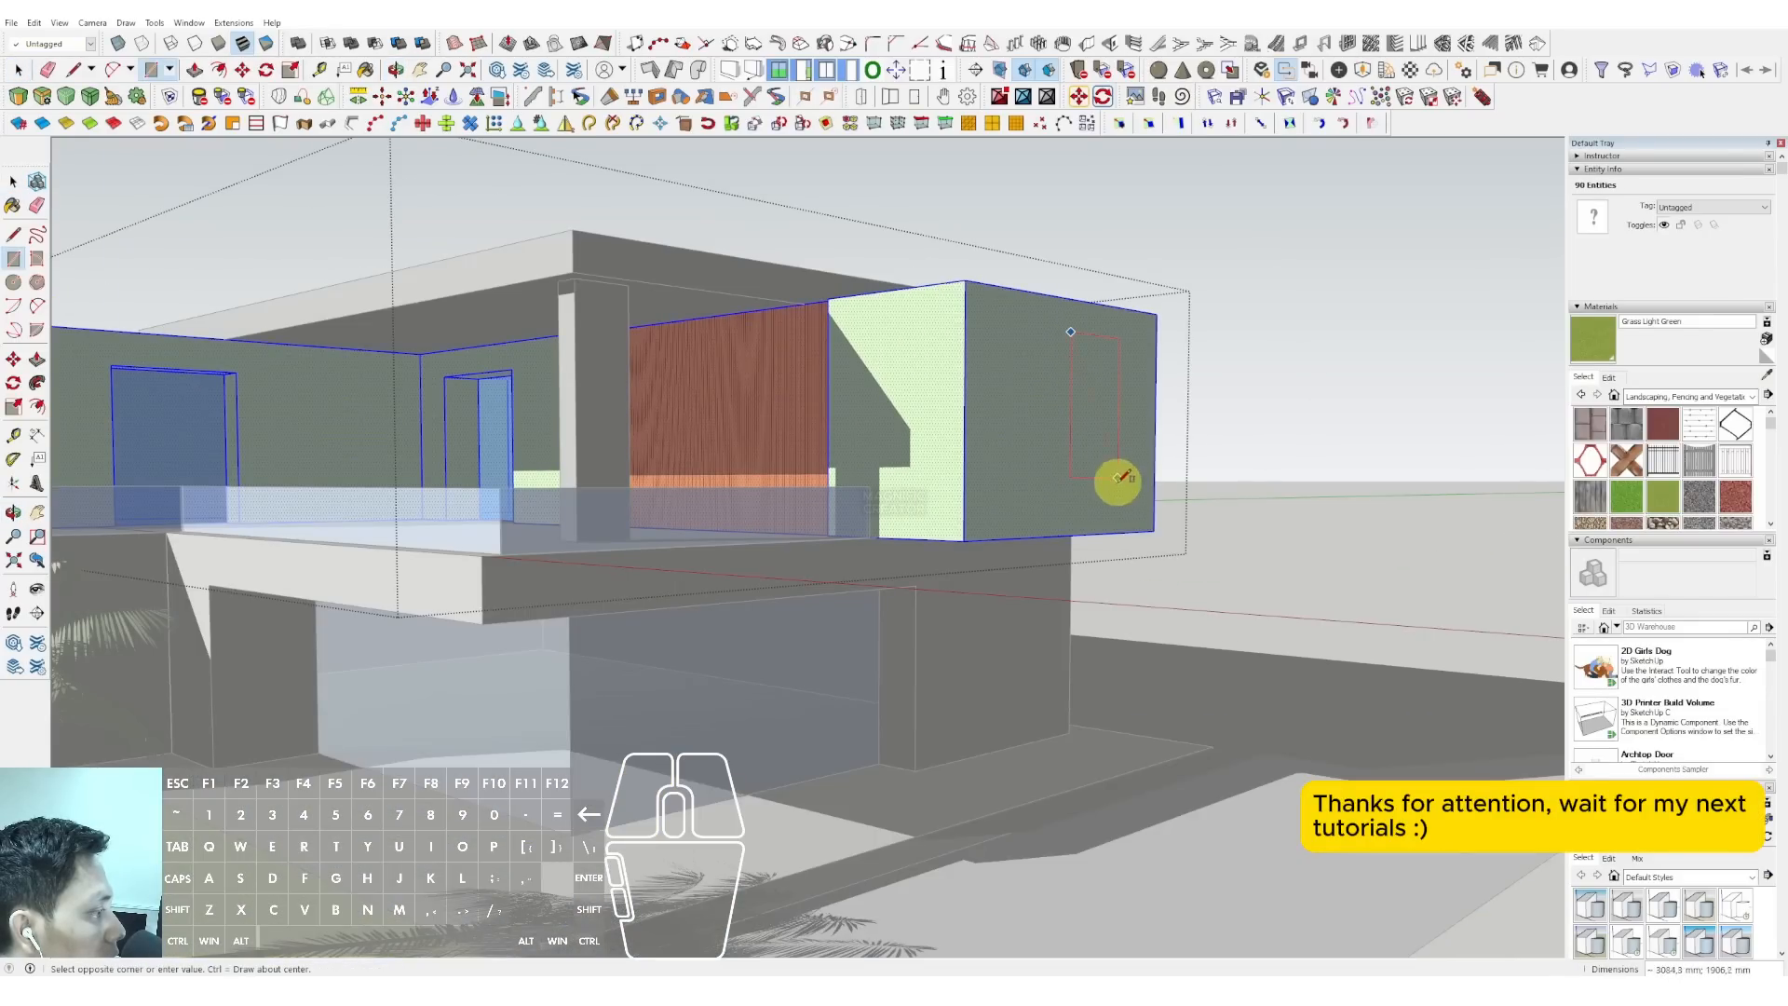
pyautogui.click(1138, 510)
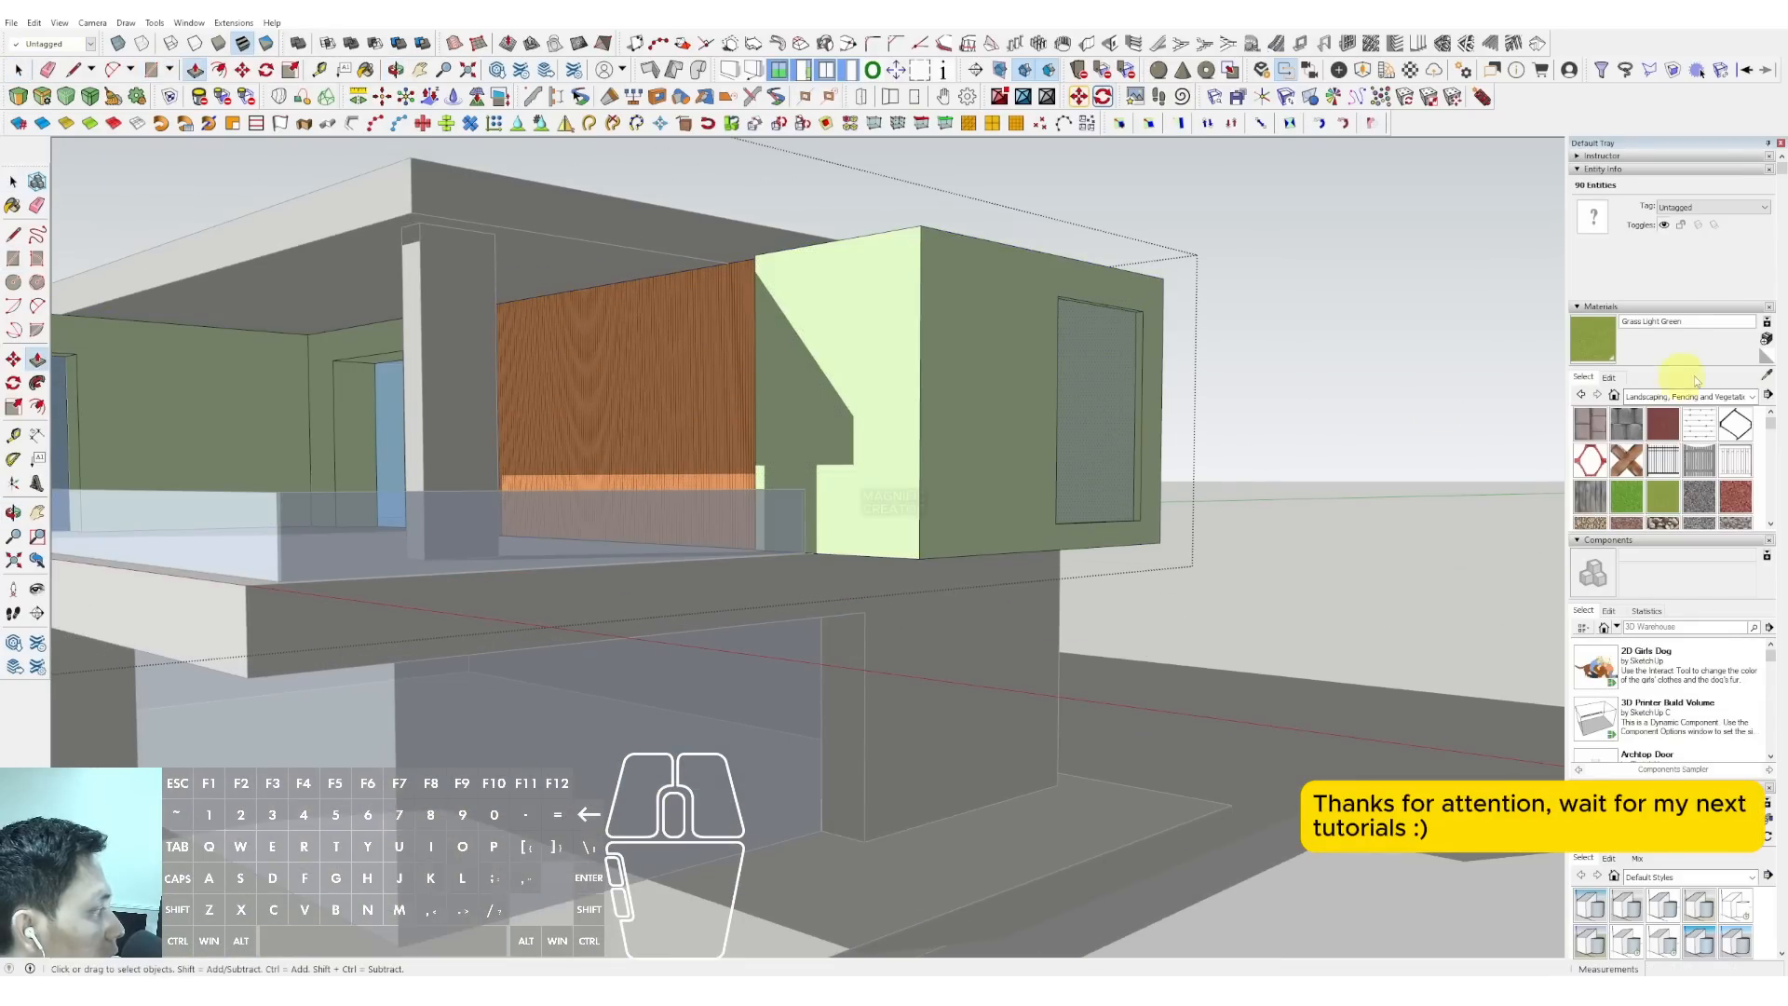
pyautogui.click(1767, 376)
pyautogui.click(1085, 372)
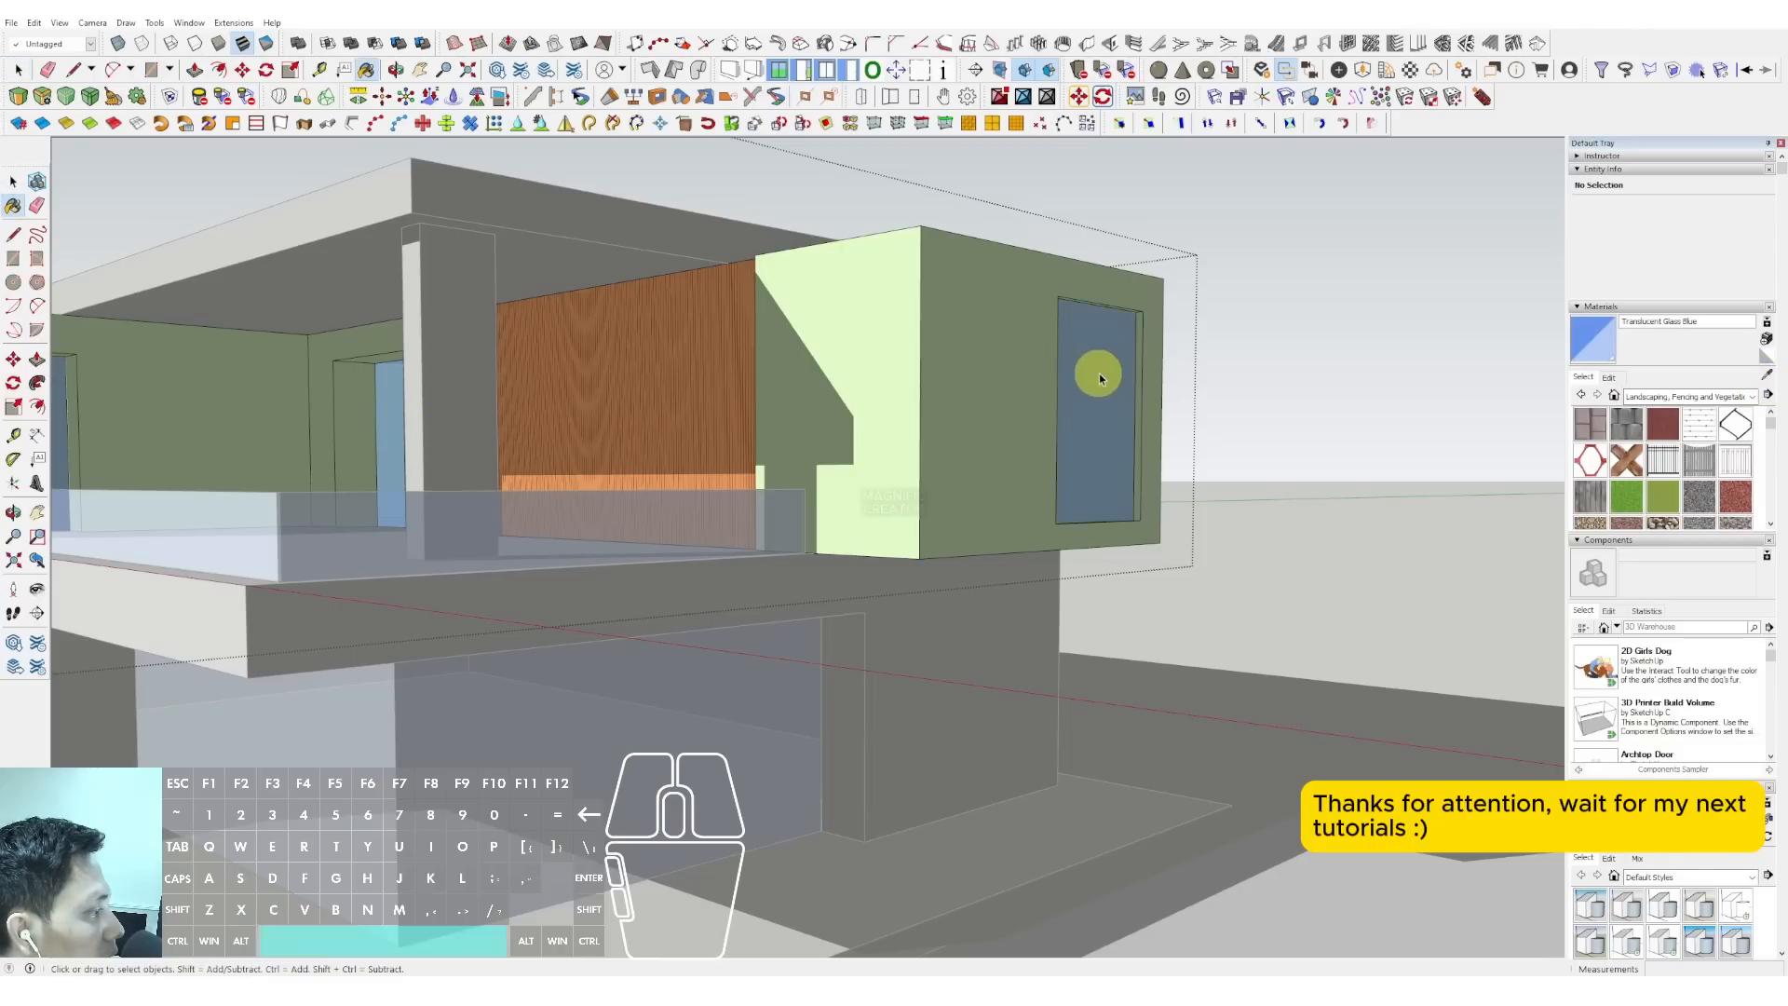